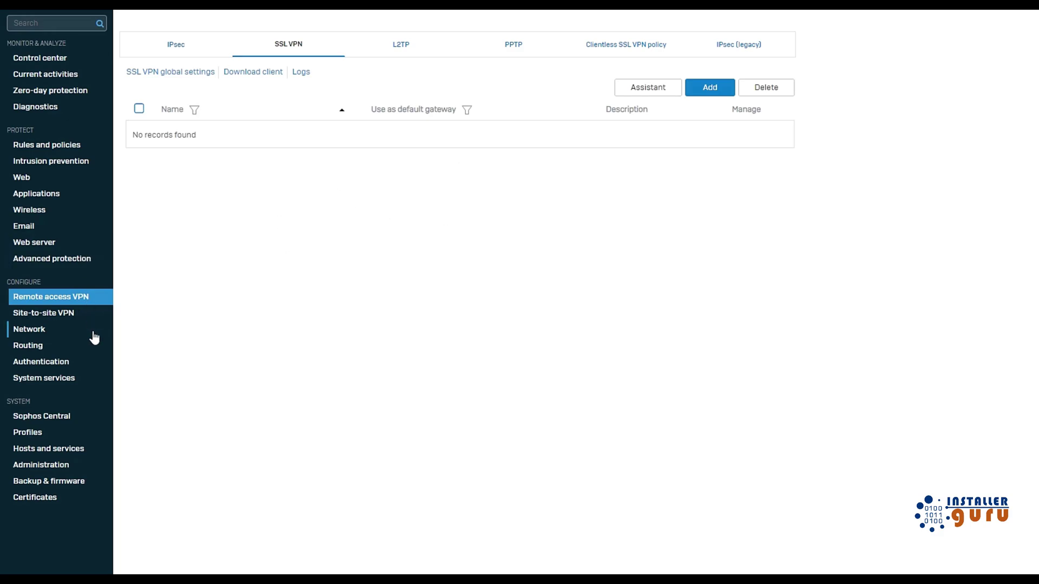
Go from the remote access SSL VPN page to the Authentication servers page.
{"action": "left_click", "coordinate": [68, 368]}
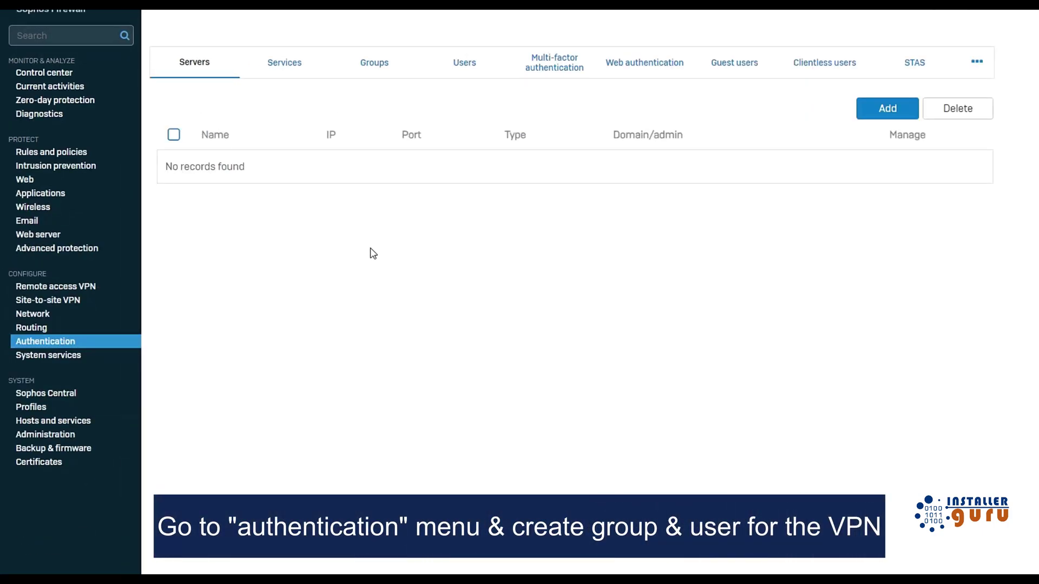
On the Authentication Groups list, begin adding a new user group.
{"action": "left_click", "coordinate": [357, 71]}
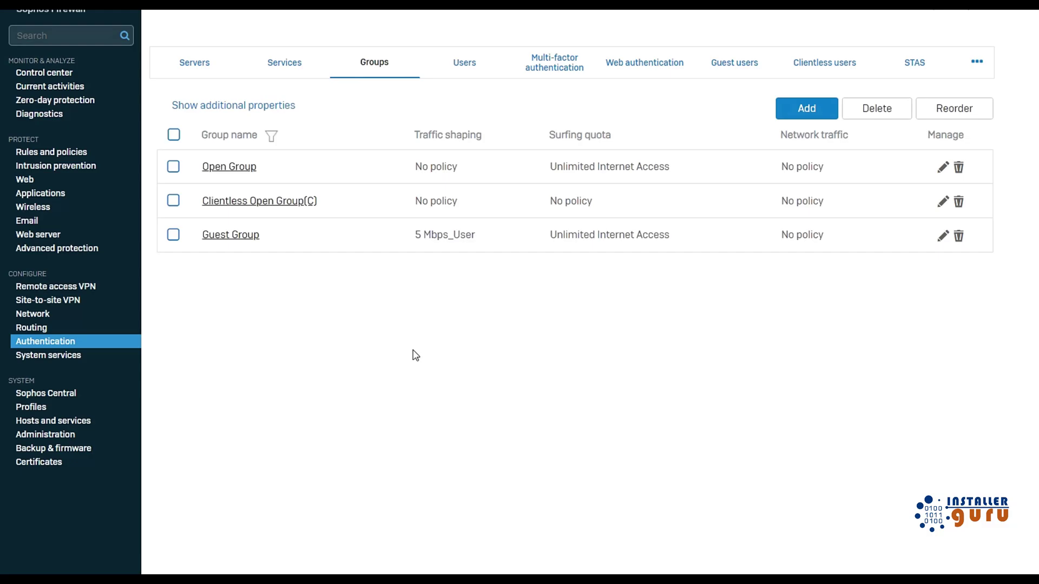
{"action": "left_click", "coordinate": [782, 130]}
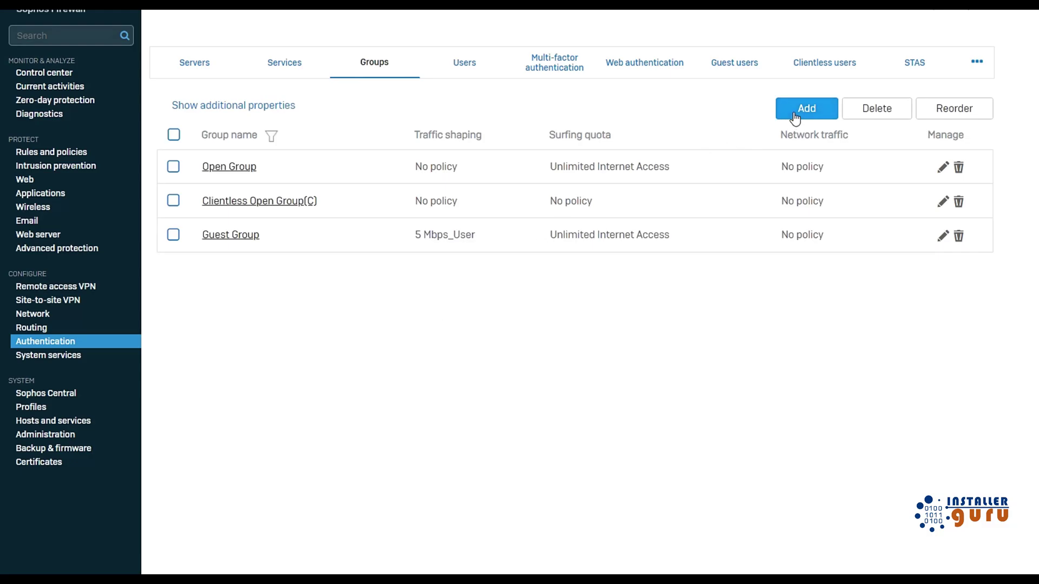
Name the group ssl_vpn with the description 'group for ssl vpn users'.
{"action": "type", "text": "s"}
{"action": "key", "text": "BackSpace"}
{"action": "type", "text": "sls"}
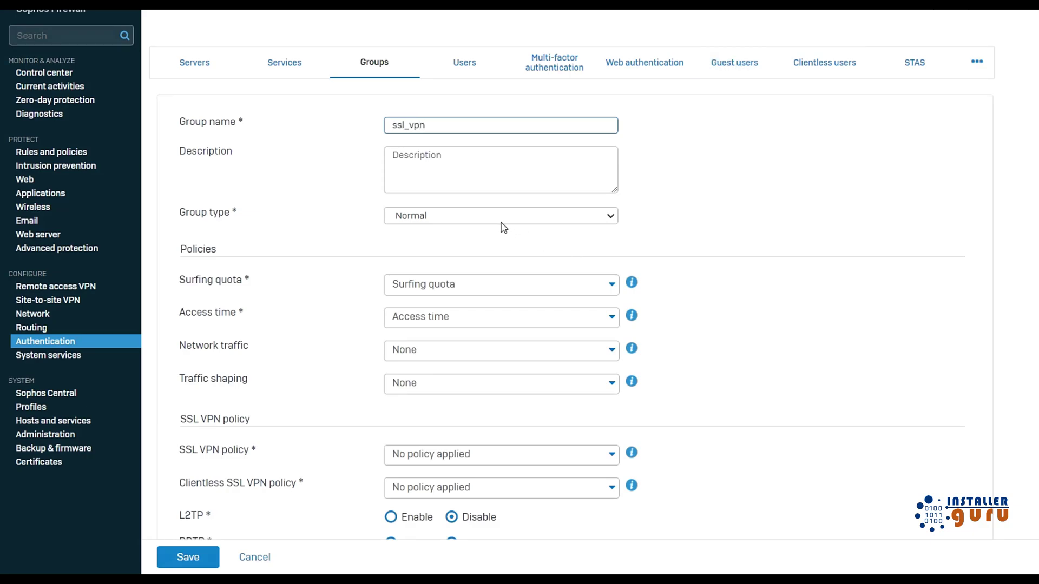
{"action": "left_click", "coordinate": [468, 165]}
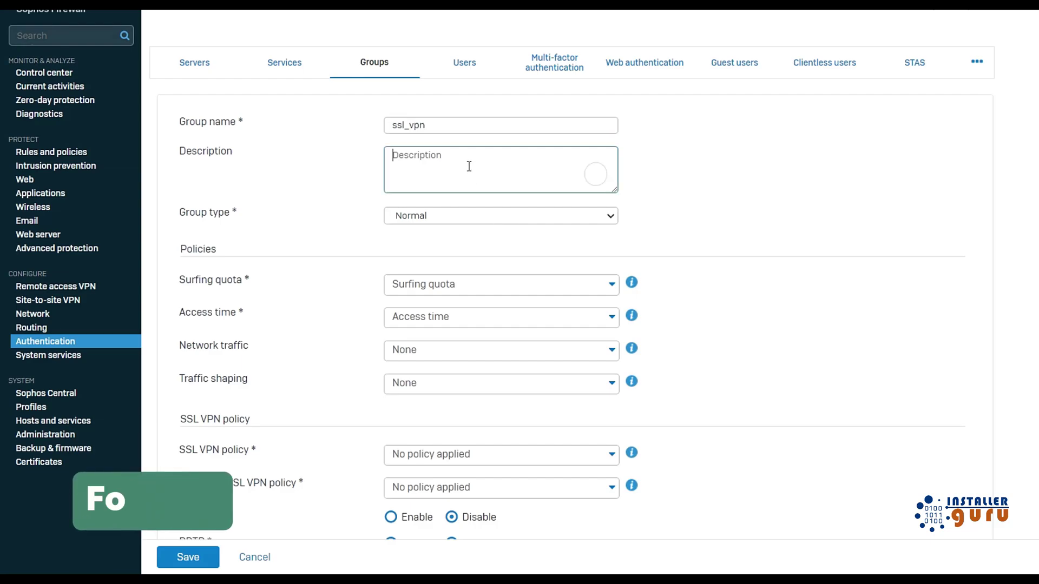
{"action": "type", "text": "group for s"}
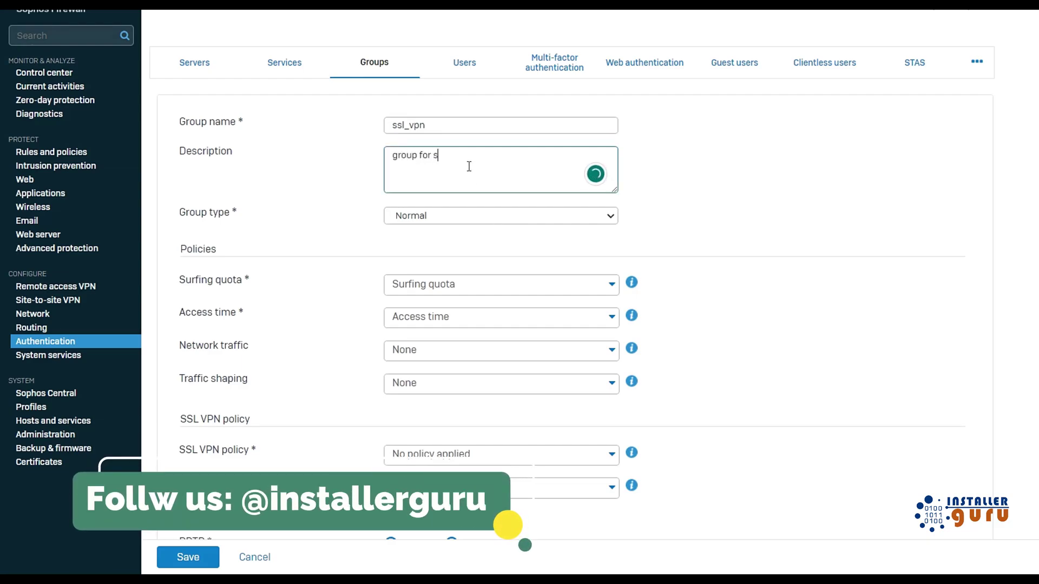
{"action": "type", "text": "sl vpn users"}
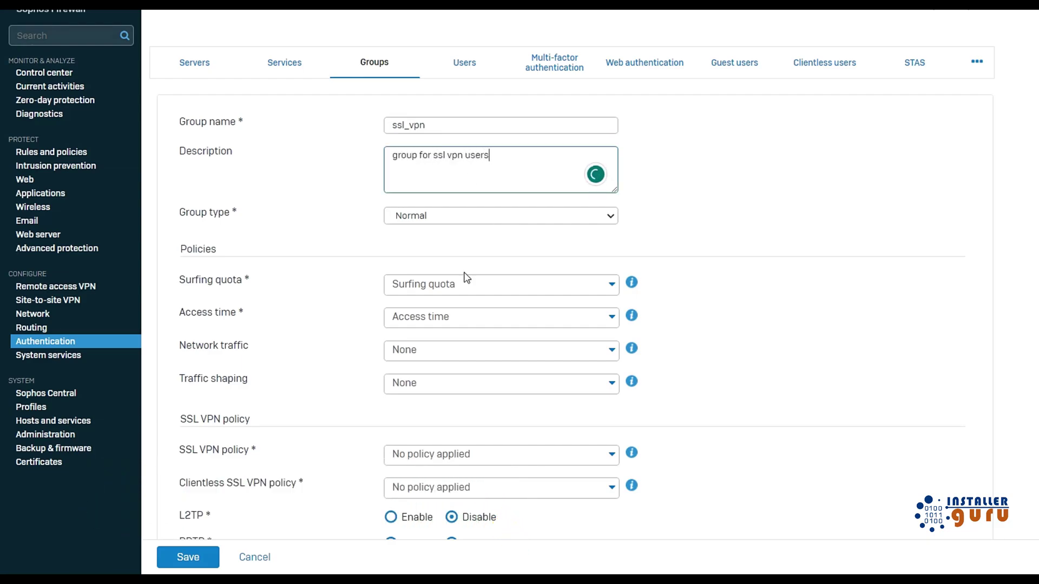
{"action": "scroll", "coordinate": [469, 162], "scroll_direction": "down", "scroll_amount": 3}
Set the group's surfing quota to Unlimited Internet Access, leaving the SSL VPN policy unset.
{"action": "left_click", "coordinate": [468, 162]}
{"action": "left_click", "coordinate": [462, 211]}
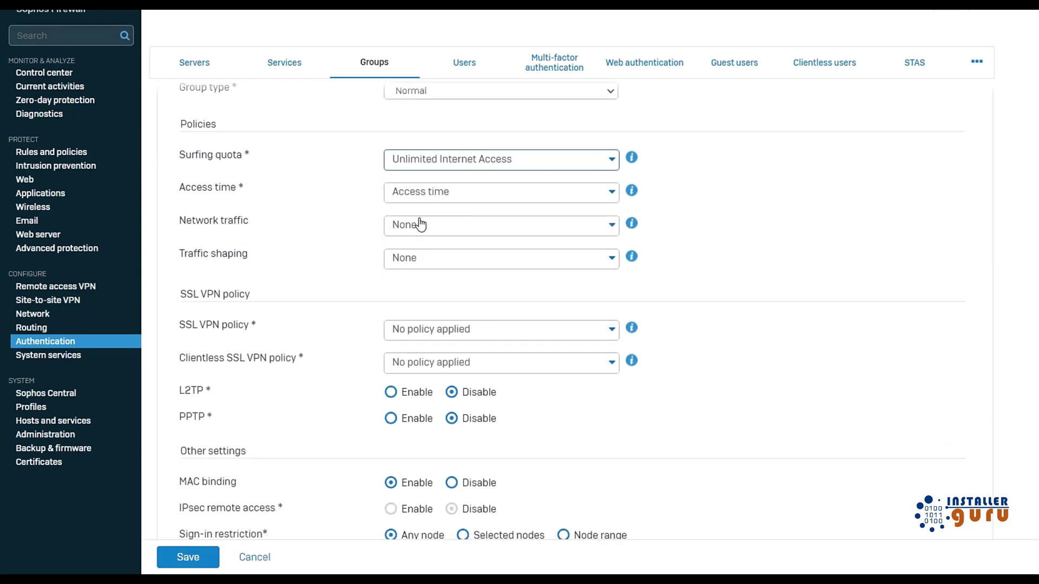
{"action": "scroll", "coordinate": [444, 279], "scroll_direction": "down", "scroll_amount": 1}
{"action": "left_click", "coordinate": [444, 278]}
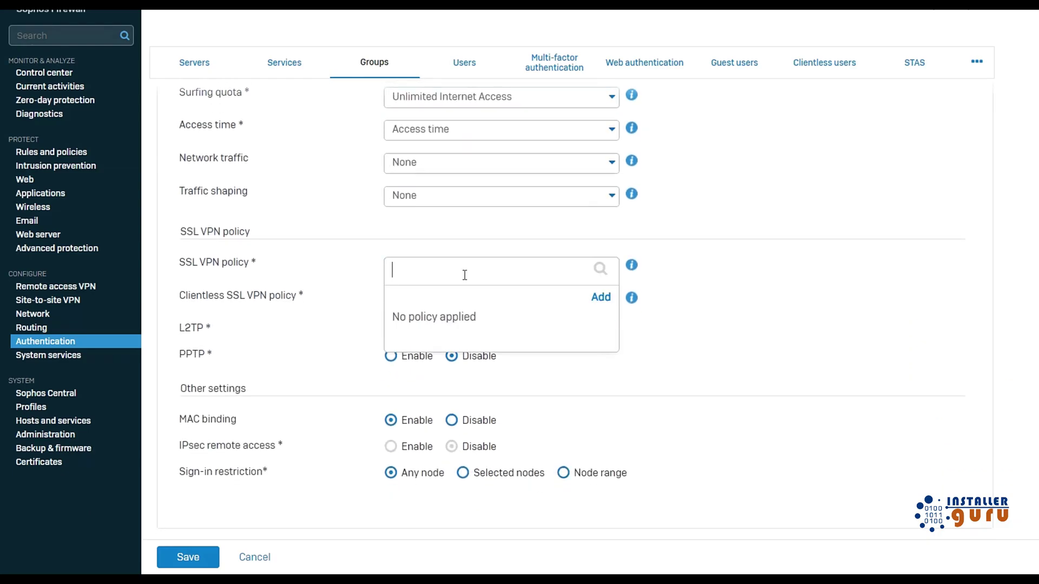
{"action": "left_click", "coordinate": [886, 260]}
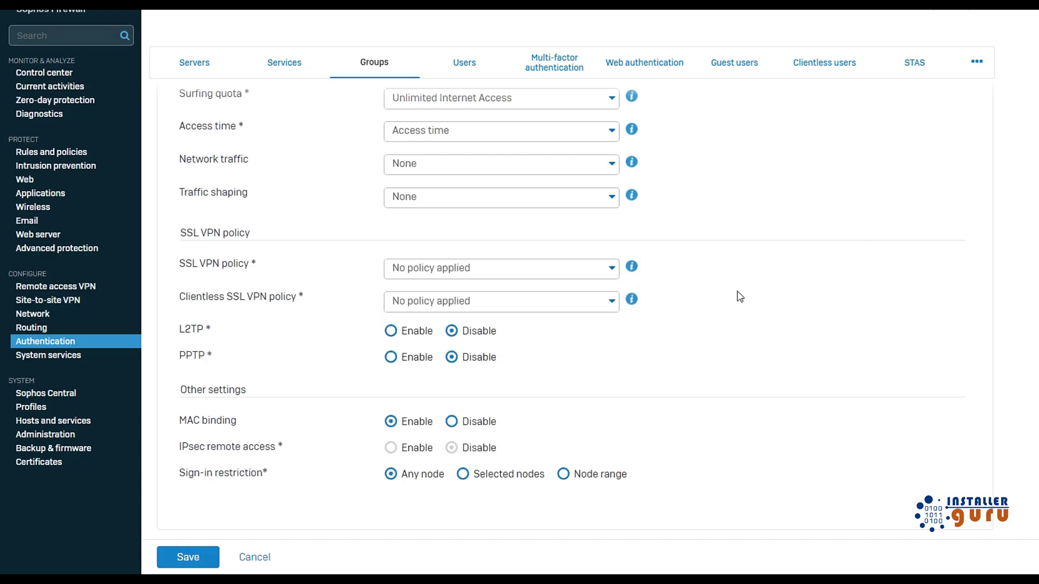
{"action": "scroll", "coordinate": [712, 287], "scroll_direction": "up", "scroll_amount": 3}
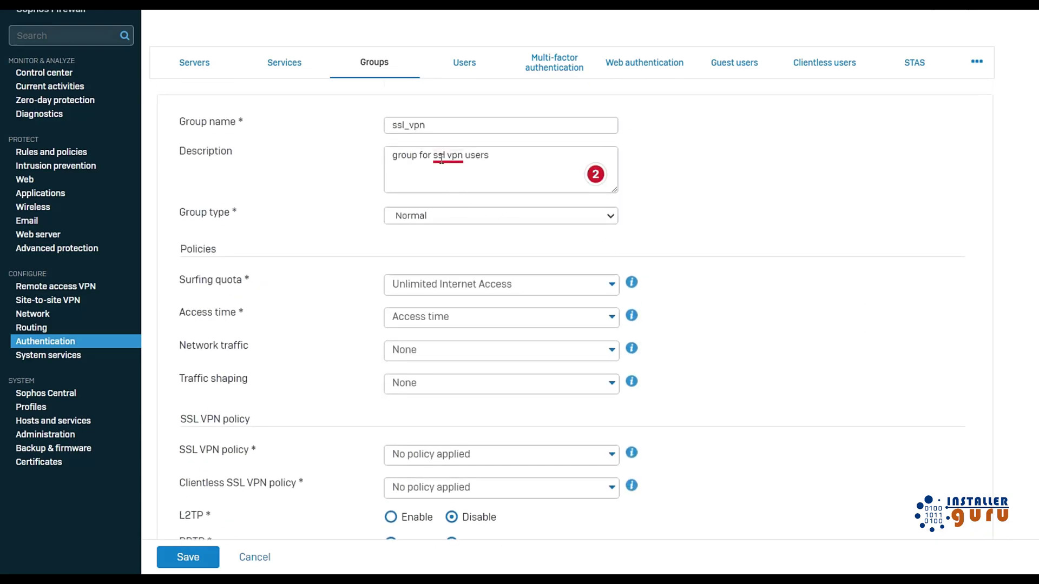
{"action": "left_click", "coordinate": [821, 220]}
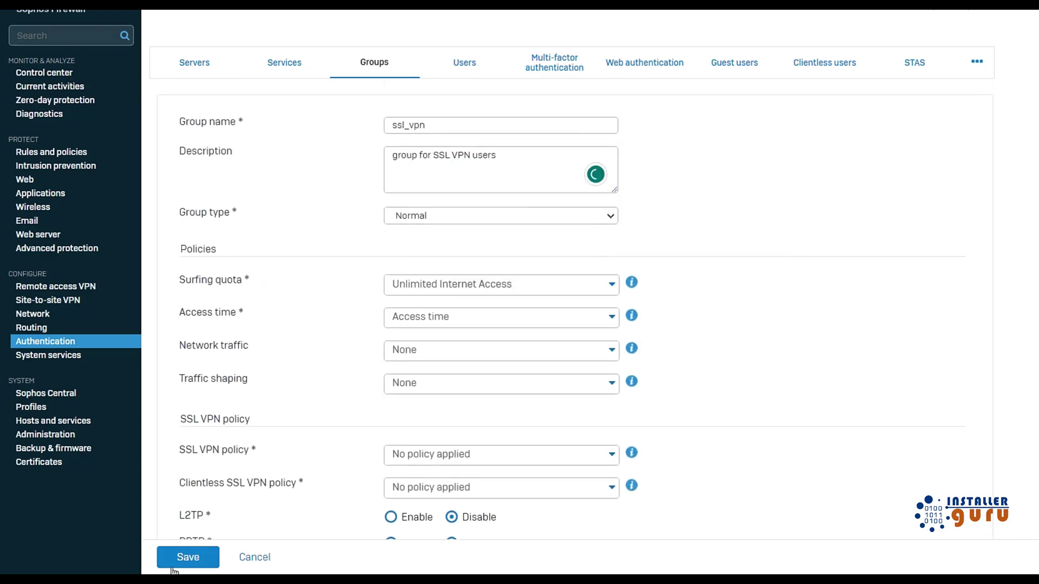
Set access time to Allowed all the time and save the ssl_vpn group.
{"action": "left_click", "coordinate": [192, 562]}
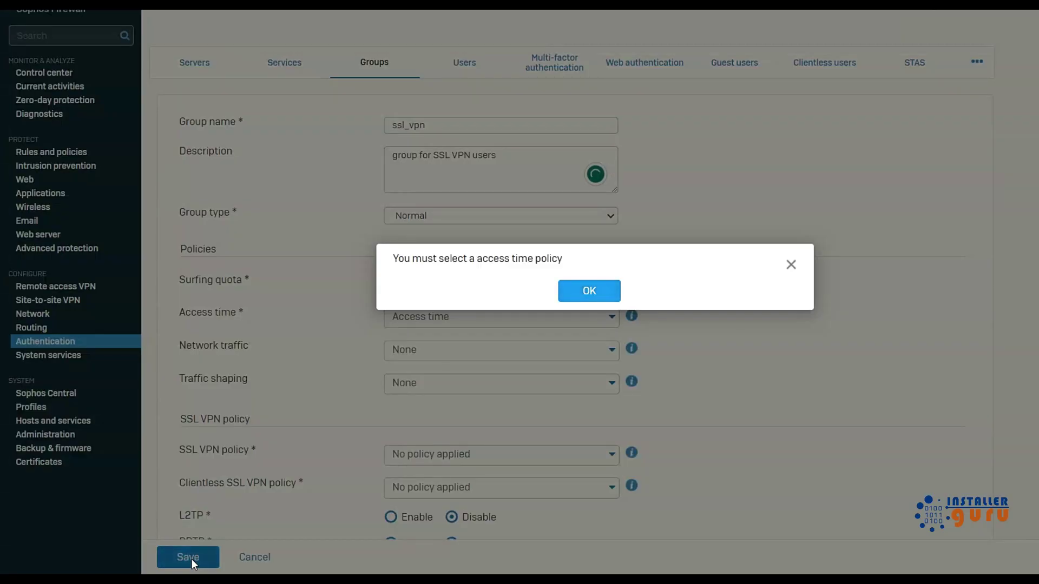
{"action": "left_click", "coordinate": [594, 291]}
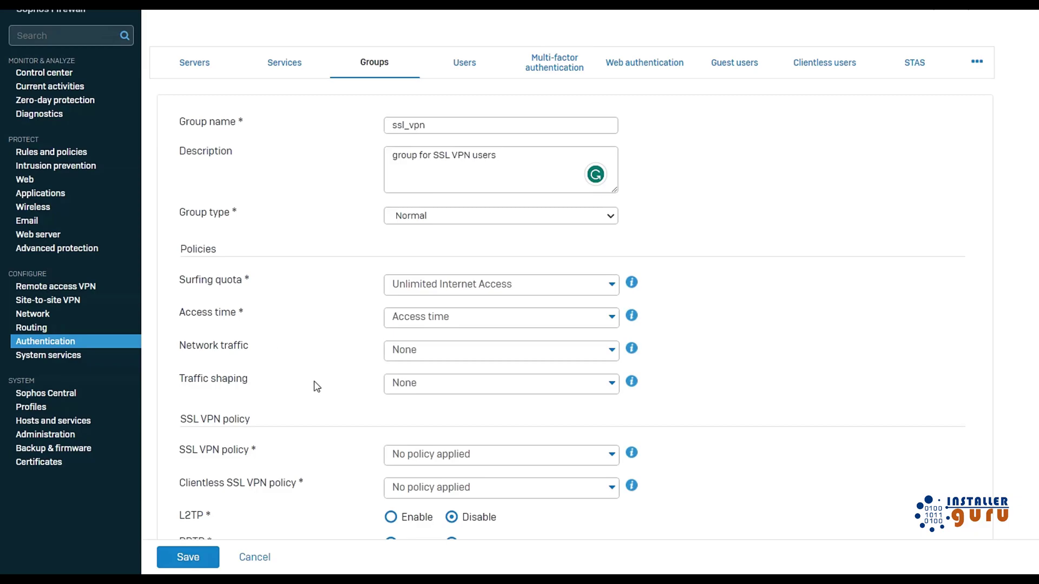
{"action": "scroll", "coordinate": [324, 393], "scroll_direction": "down", "scroll_amount": 2}
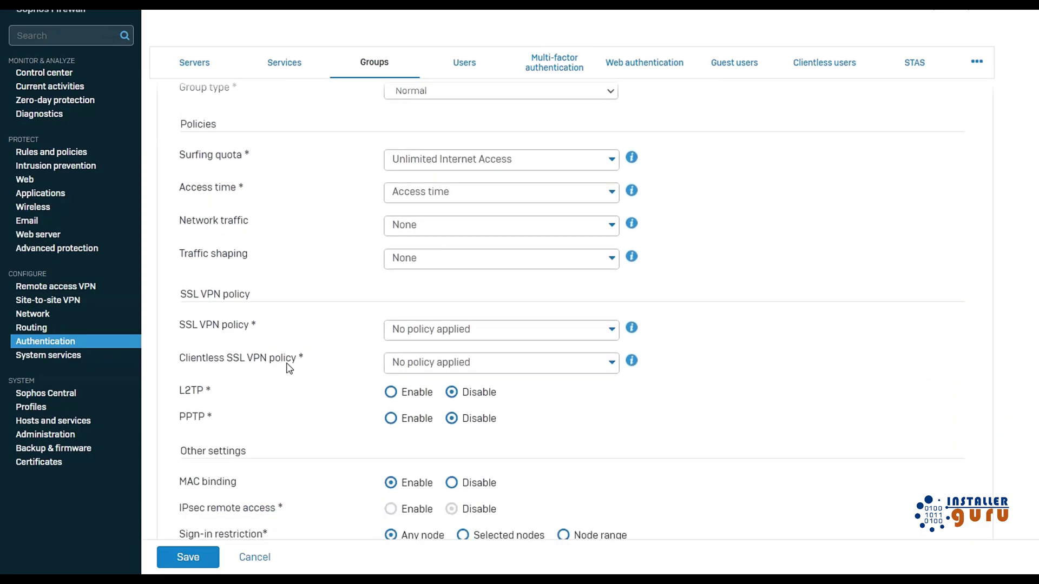
{"action": "left_click", "coordinate": [188, 557]}
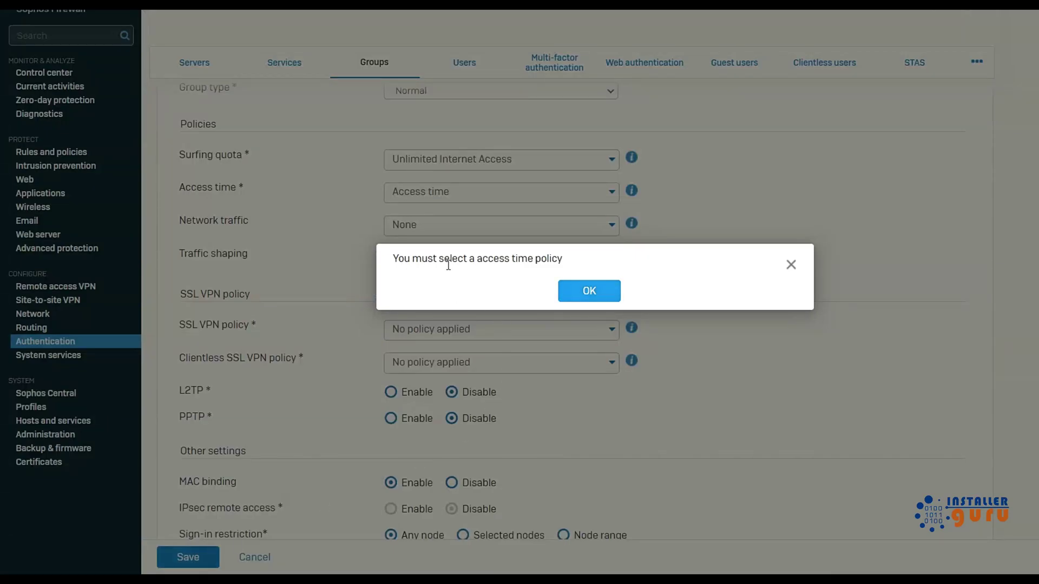
{"action": "left_click", "coordinate": [589, 291]}
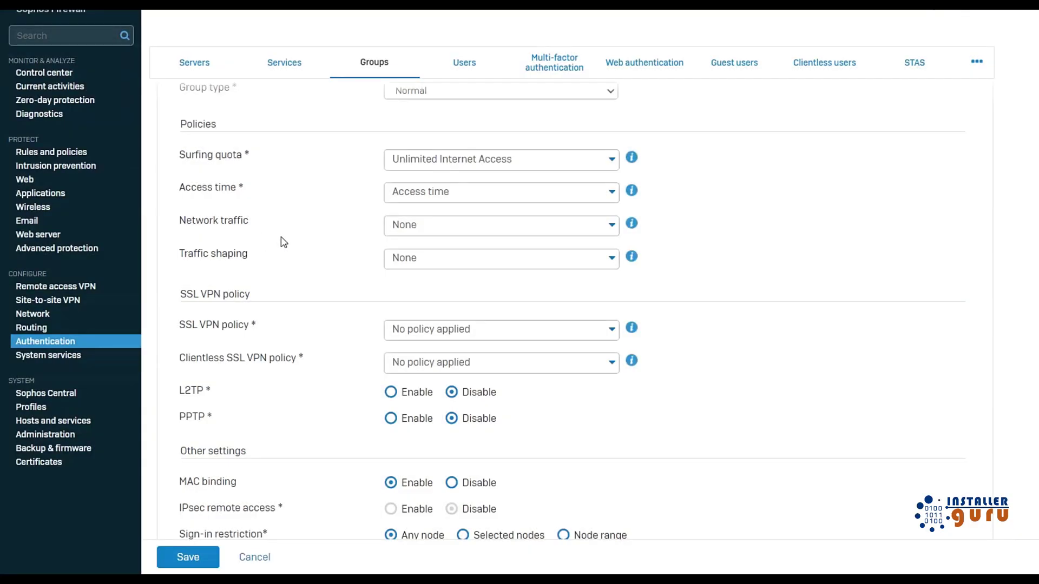
{"action": "left_click", "coordinate": [490, 193]}
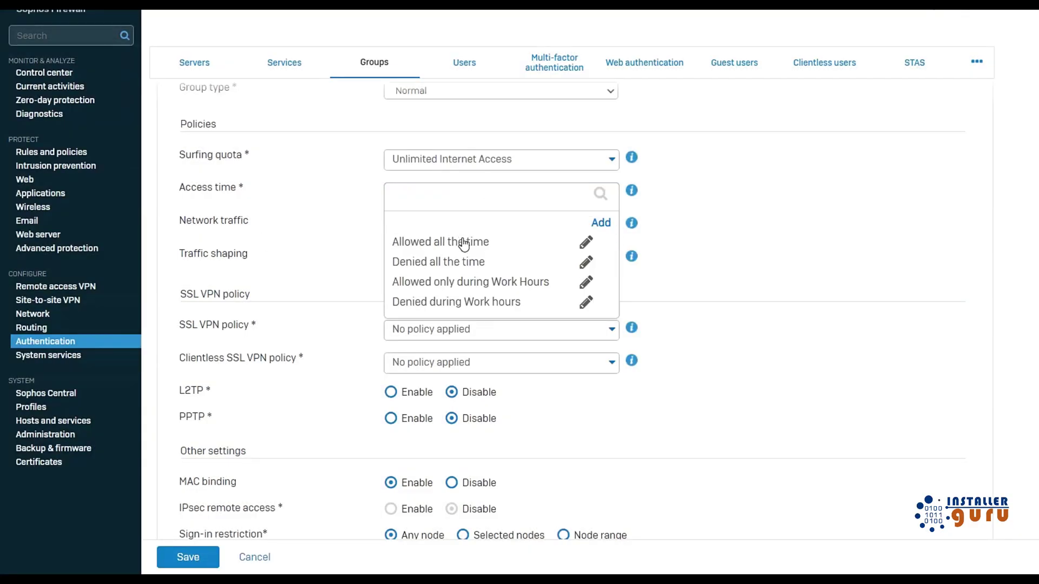
{"action": "left_click", "coordinate": [464, 239]}
{"action": "left_click", "coordinate": [480, 198]}
{"action": "left_click", "coordinate": [777, 224]}
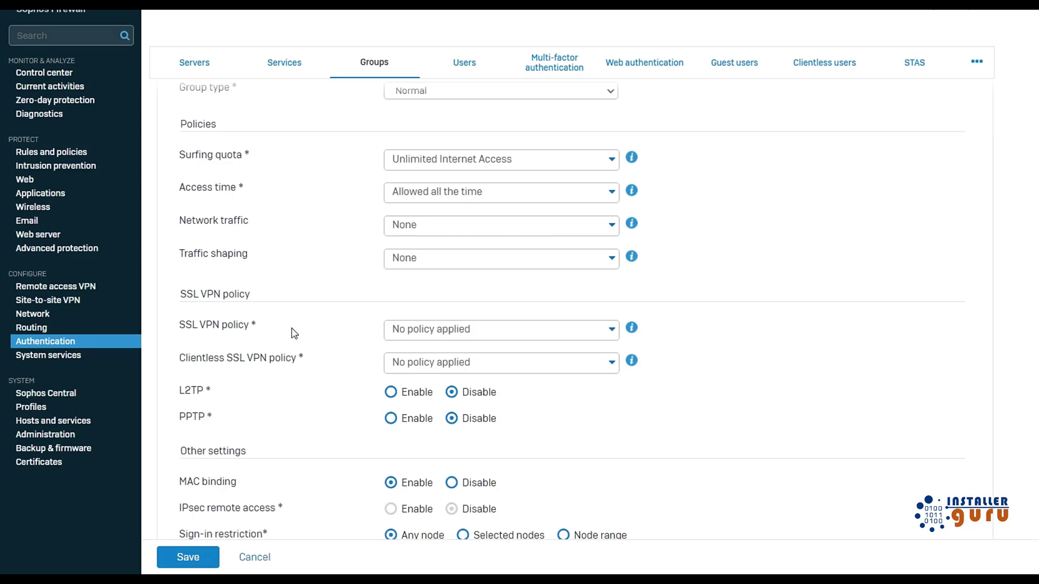
{"action": "scroll", "coordinate": [340, 425], "scroll_direction": "down", "scroll_amount": 1}
{"action": "scroll", "coordinate": [340, 422], "scroll_direction": "up", "scroll_amount": 3}
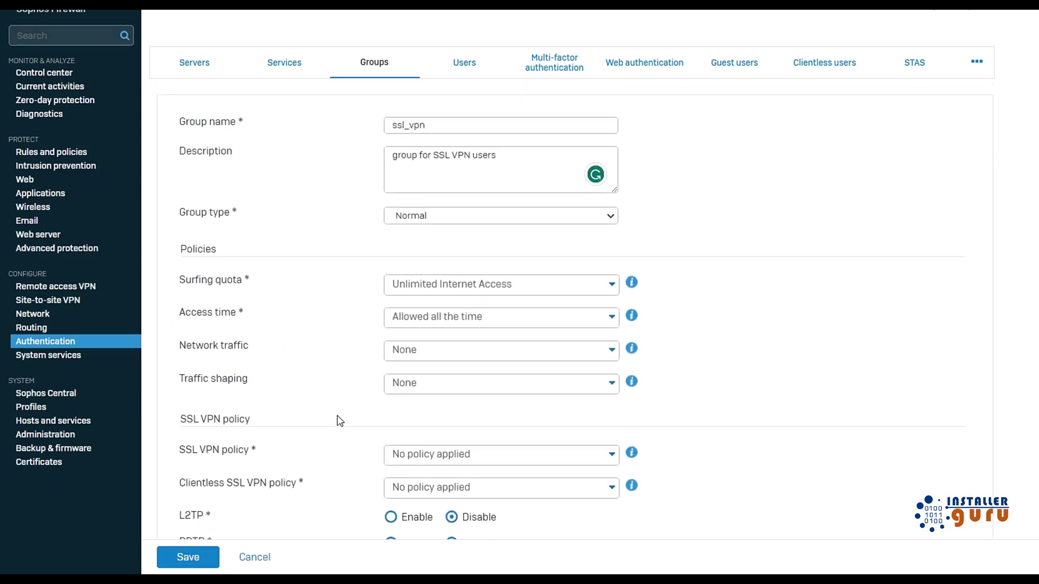
{"action": "left_click", "coordinate": [181, 560]}
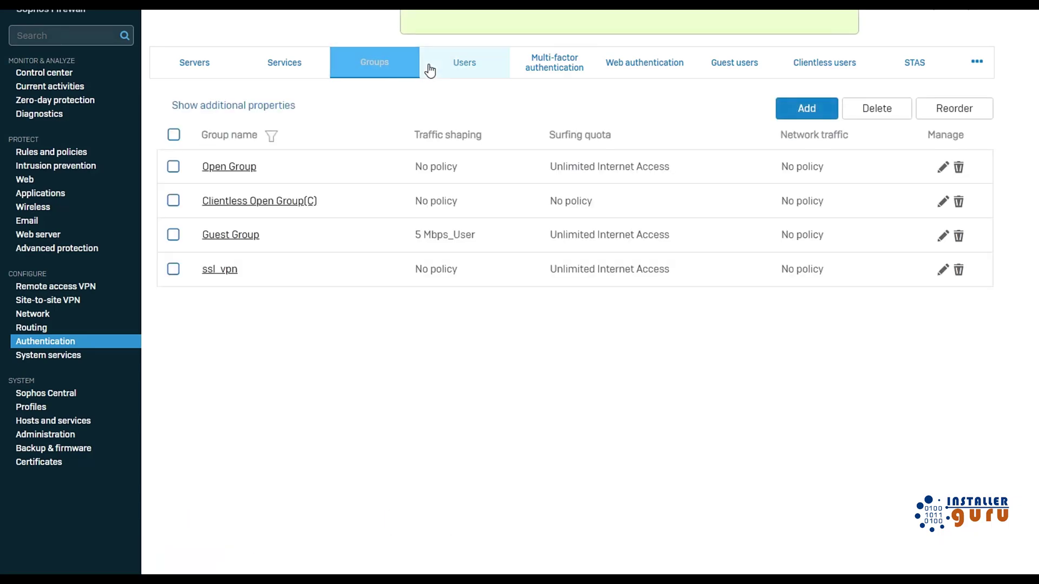
{"action": "left_click", "coordinate": [455, 73]}
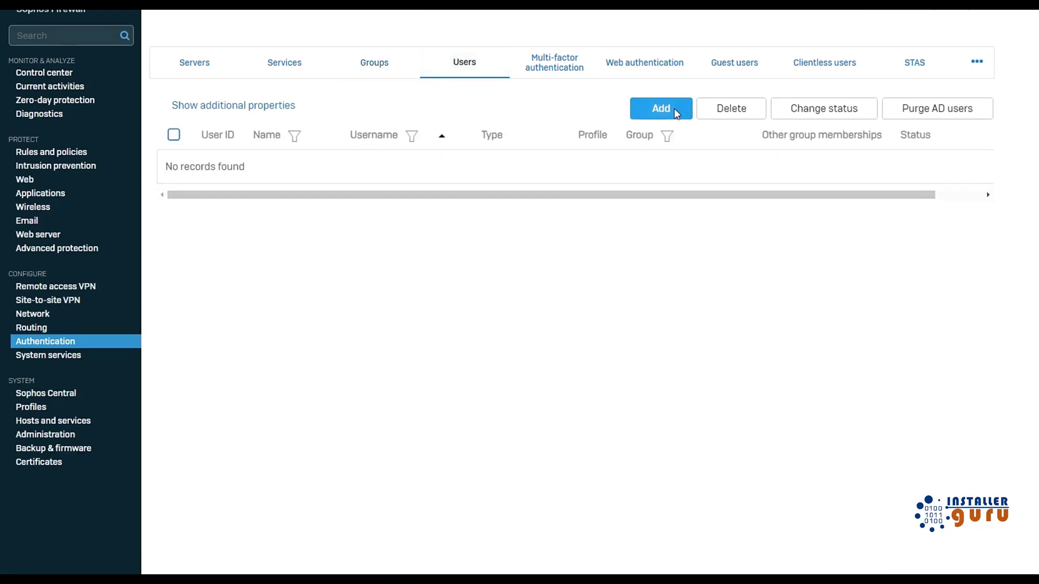
Start a new user, entering its username, password, password confirmation and e-mail address.
{"action": "left_click", "coordinate": [677, 109]}
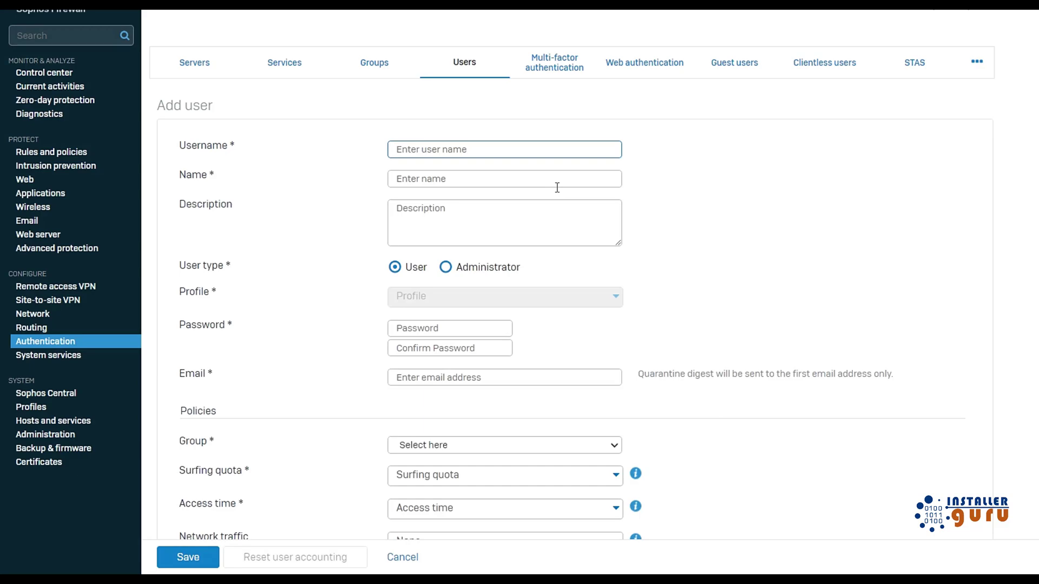
{"action": "type", "text": "sudip"}
{"action": "left_click", "coordinate": [445, 330]}
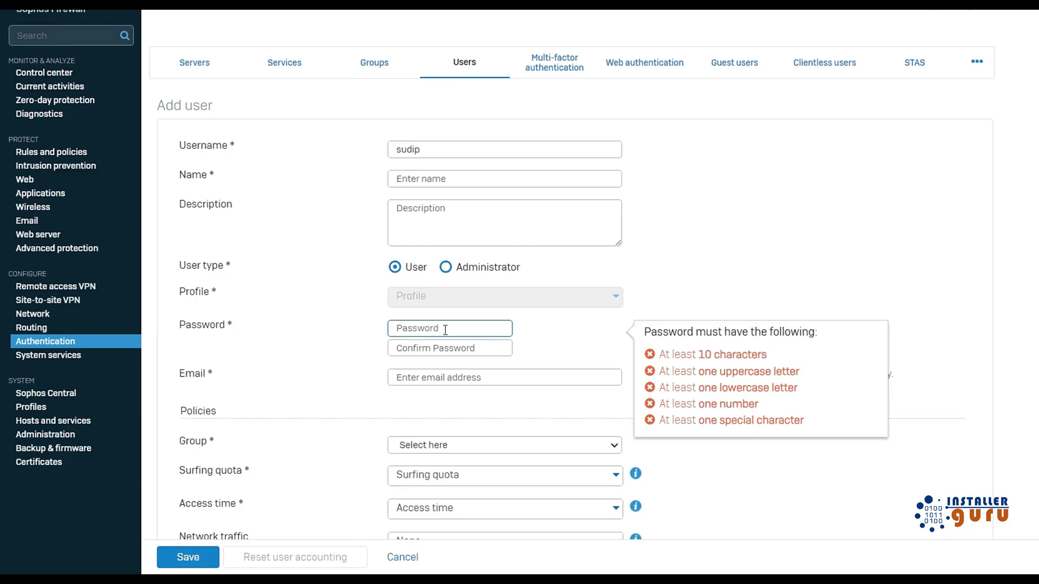
{"action": "key", "text": "Tab"}
{"action": "left_click", "coordinate": [448, 372]}
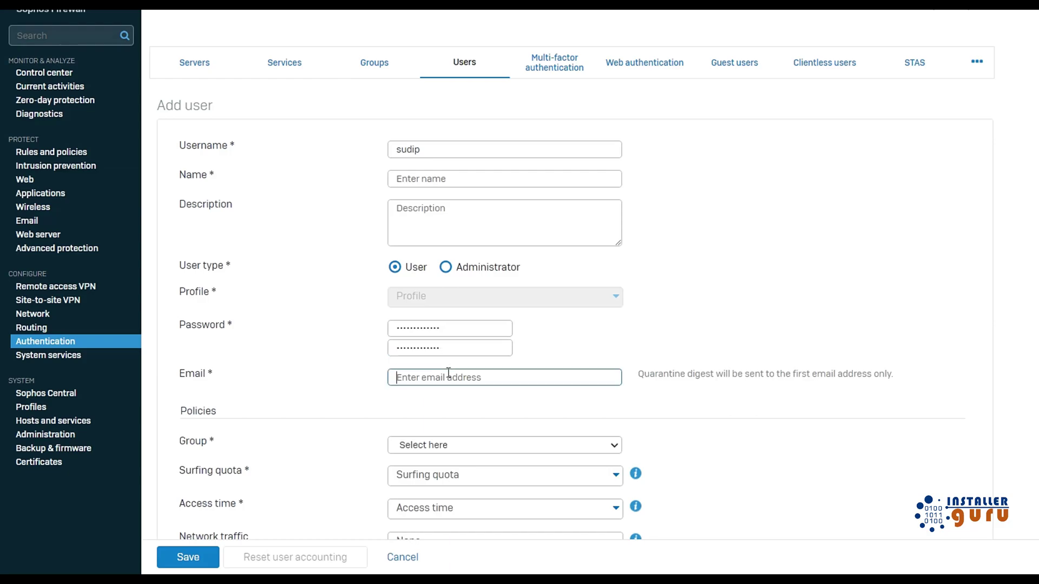
Assign the new user to the ssl_vpn group, leaving the SSL VPN policy unchanged.
{"action": "scroll", "coordinate": [448, 373], "scroll_direction": "down", "scroll_amount": 3}
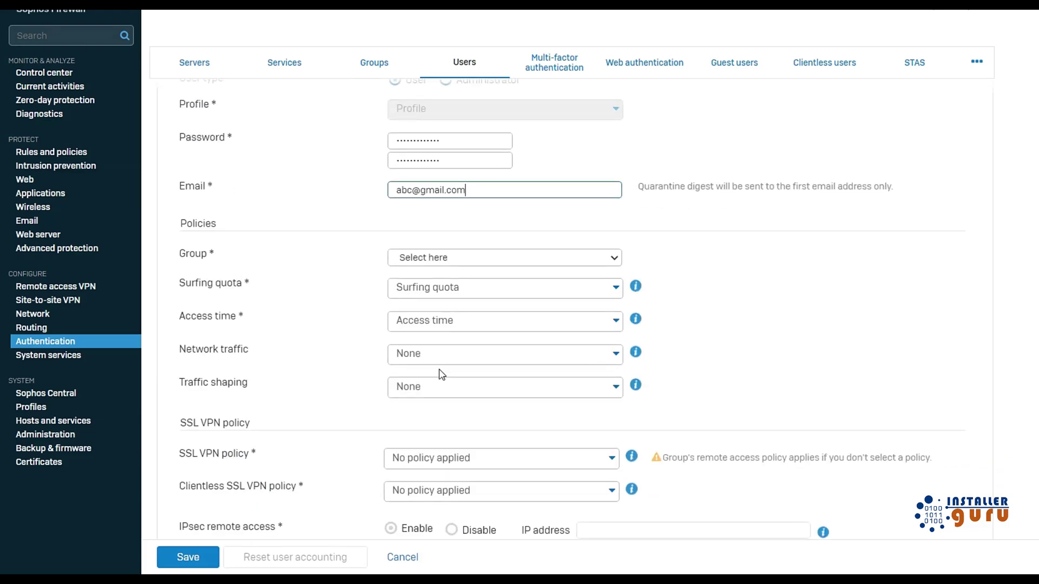
{"action": "left_click", "coordinate": [435, 258]}
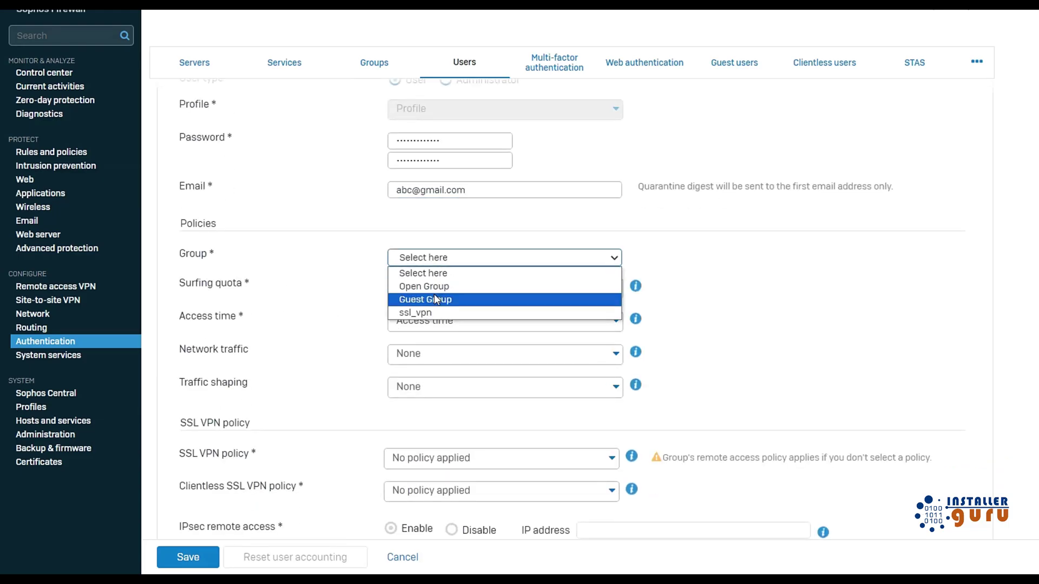
{"action": "left_click", "coordinate": [433, 313]}
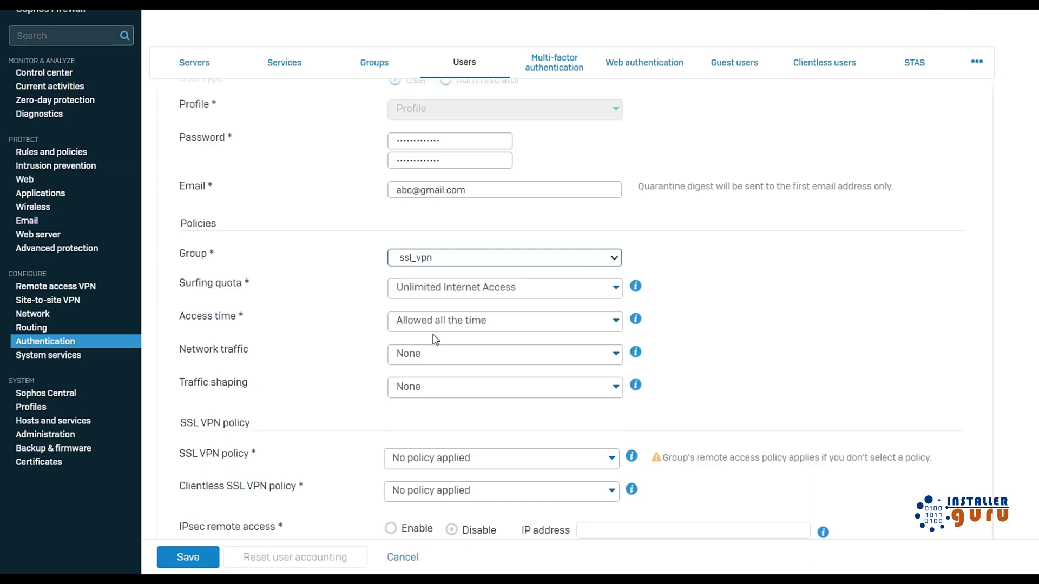
{"action": "scroll", "coordinate": [340, 349], "scroll_direction": "down", "scroll_amount": 2}
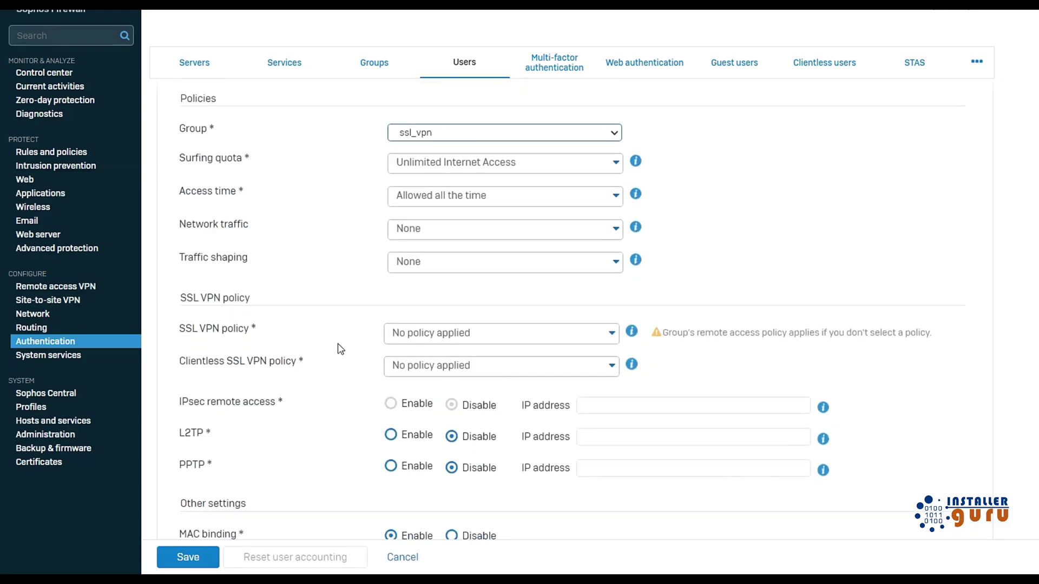
{"action": "left_click", "coordinate": [451, 332]}
{"action": "left_click", "coordinate": [726, 335]}
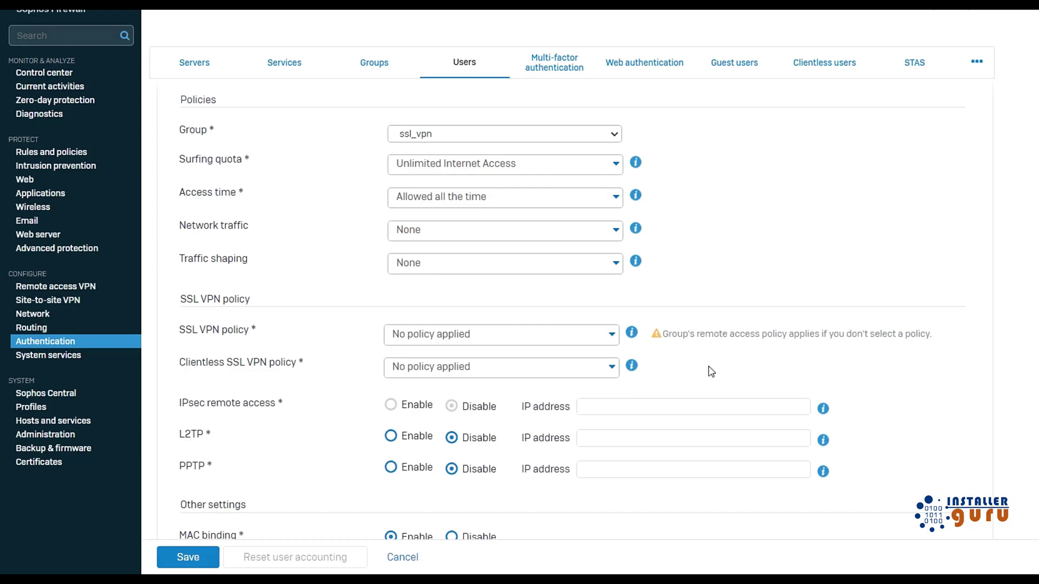
{"action": "scroll", "coordinate": [711, 371], "scroll_direction": "down", "scroll_amount": 4}
Fill in the user's display name after the missing-name warning and save the user.
{"action": "left_click", "coordinate": [160, 563]}
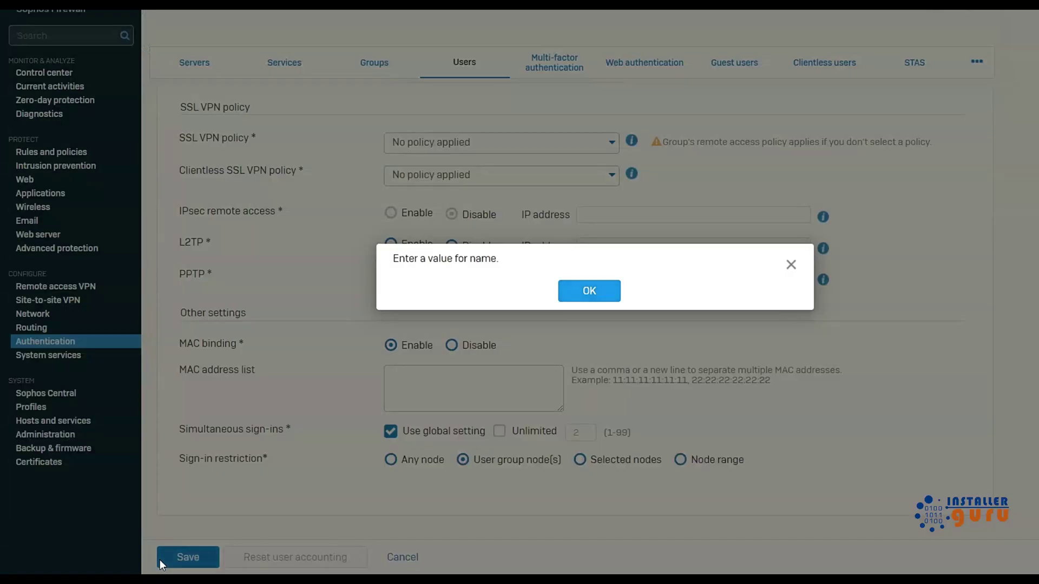
{"action": "left_click", "coordinate": [594, 298]}
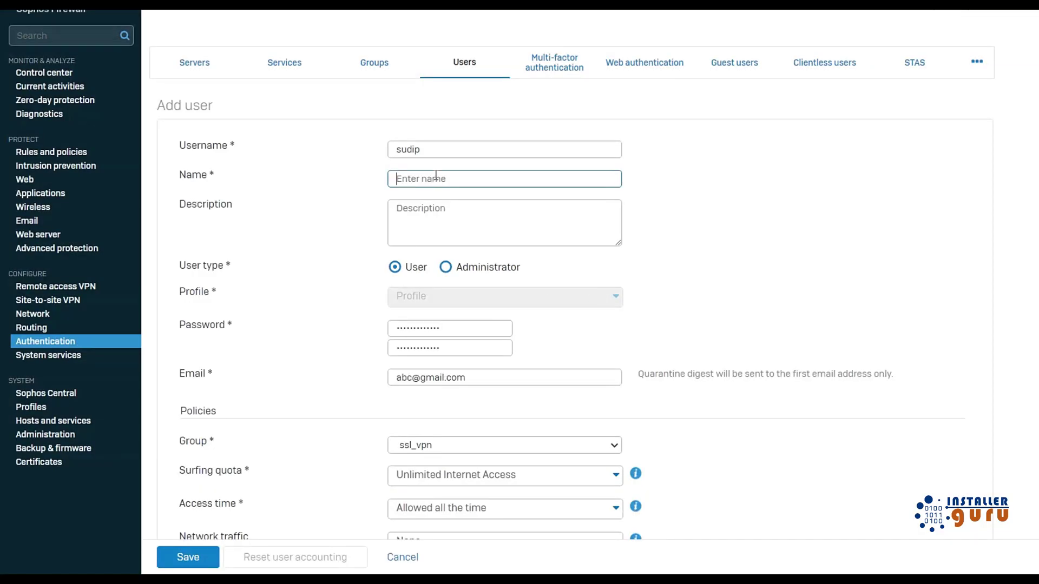
{"action": "type", "text": "Sudip"}
{"action": "key", "text": "Return"}
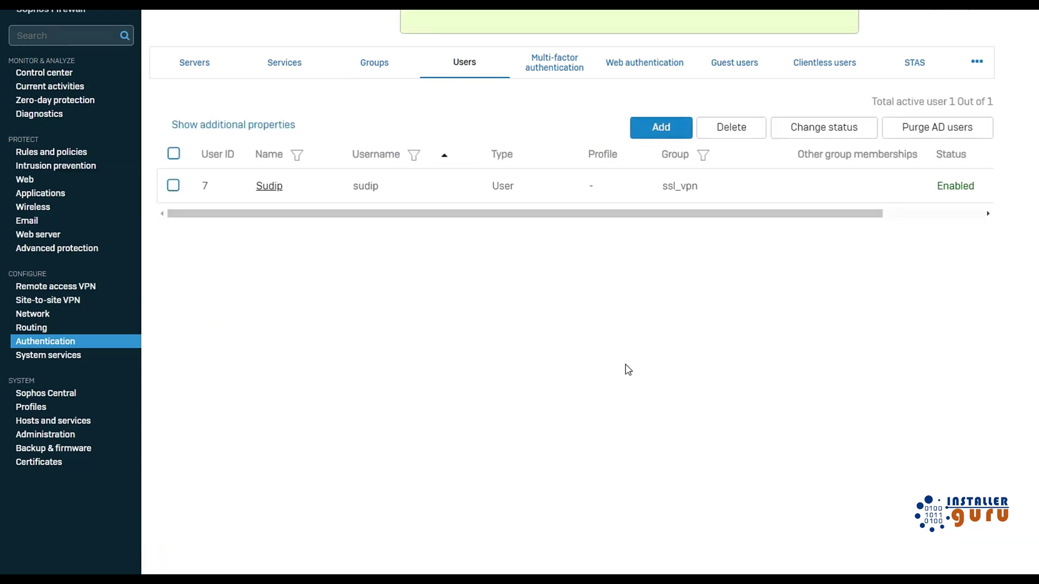
{"action": "left_click", "coordinate": [371, 76]}
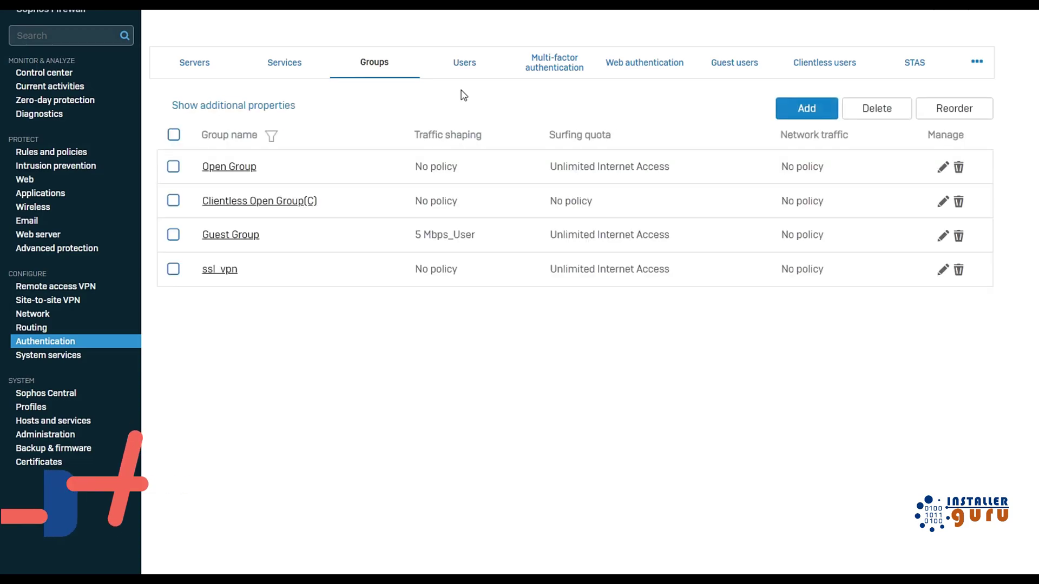
Open the SSL VPN global settings from Remote access VPN > SSL VPN.
{"action": "left_click", "coordinate": [67, 285]}
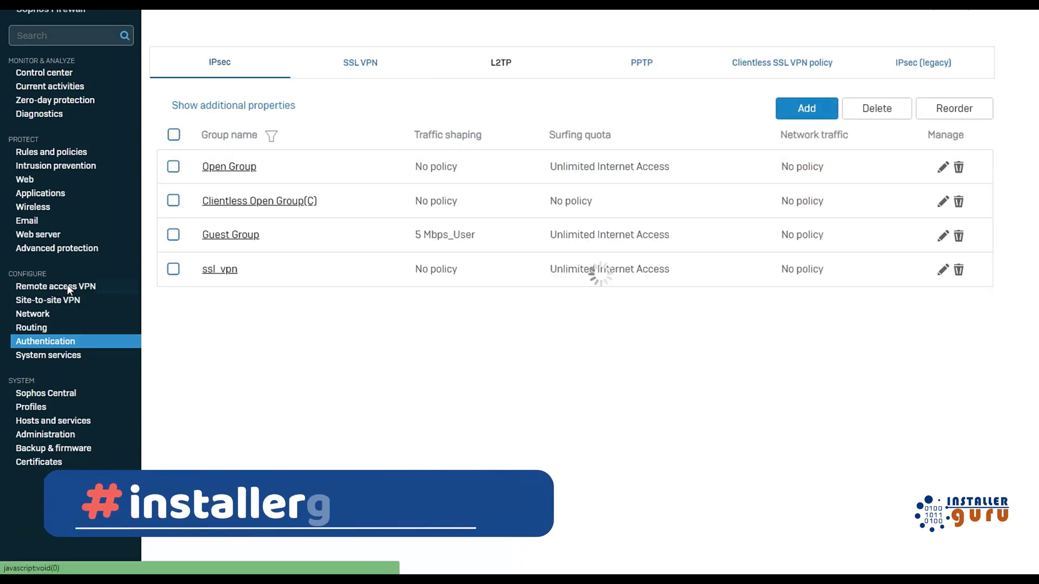
{"action": "left_click", "coordinate": [361, 62]}
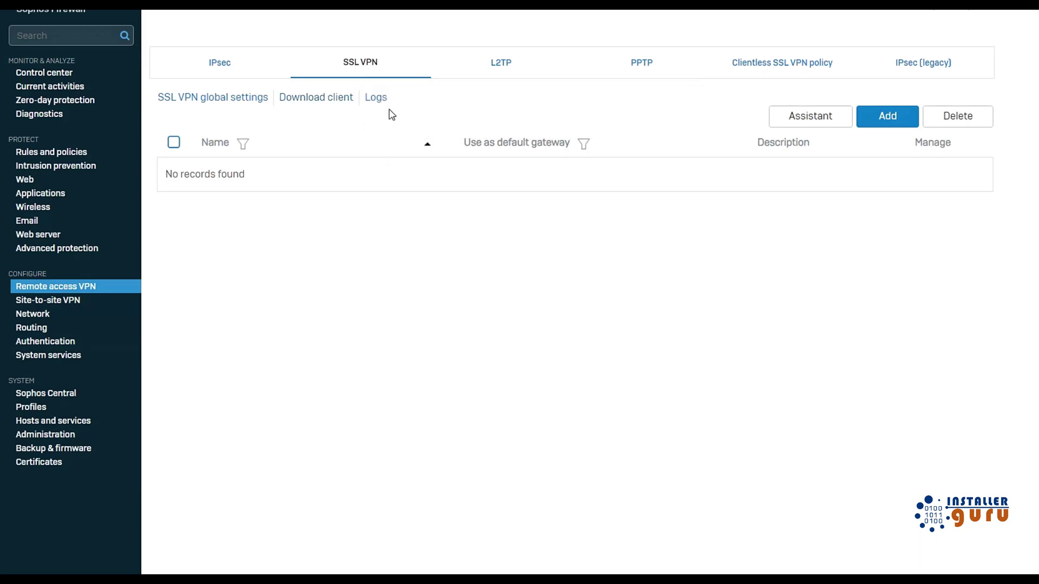
{"action": "left_click", "coordinate": [230, 100]}
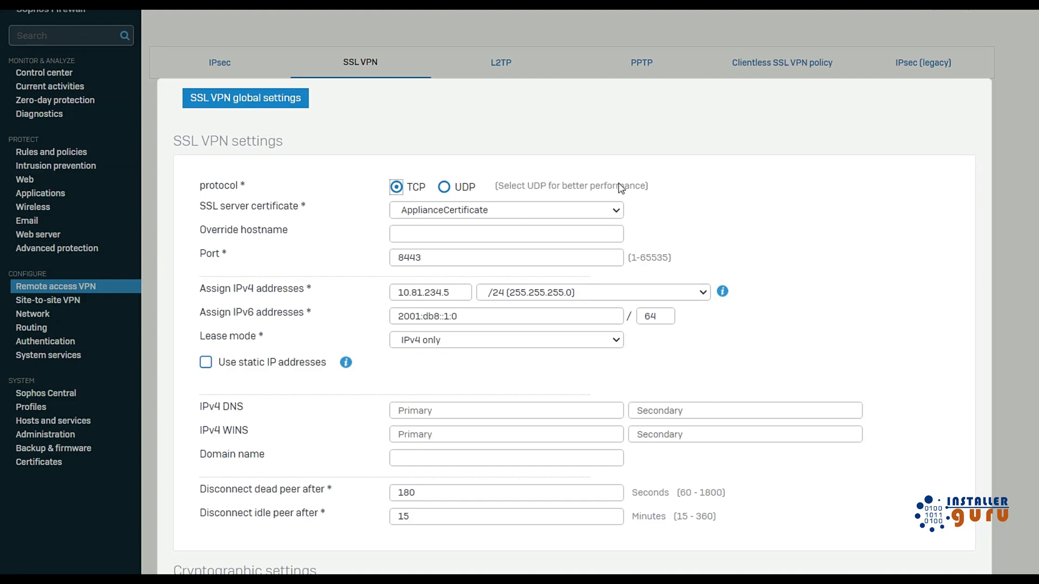
Check the UDP performance hint, keeping TCP as the SSL VPN protocol.
{"action": "left_click", "coordinate": [444, 187]}
{"action": "left_click_drag", "start_coordinate": [506, 187], "coordinate": [652, 185]}
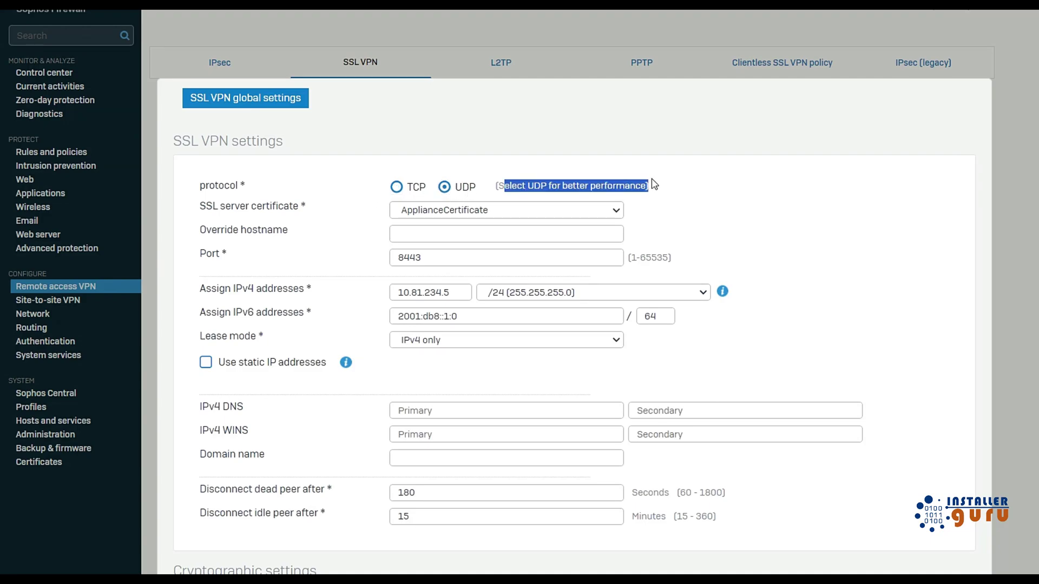
{"action": "left_click", "coordinate": [601, 188]}
{"action": "left_click_drag", "start_coordinate": [497, 186], "coordinate": [648, 193]}
{"action": "left_click", "coordinate": [673, 192]}
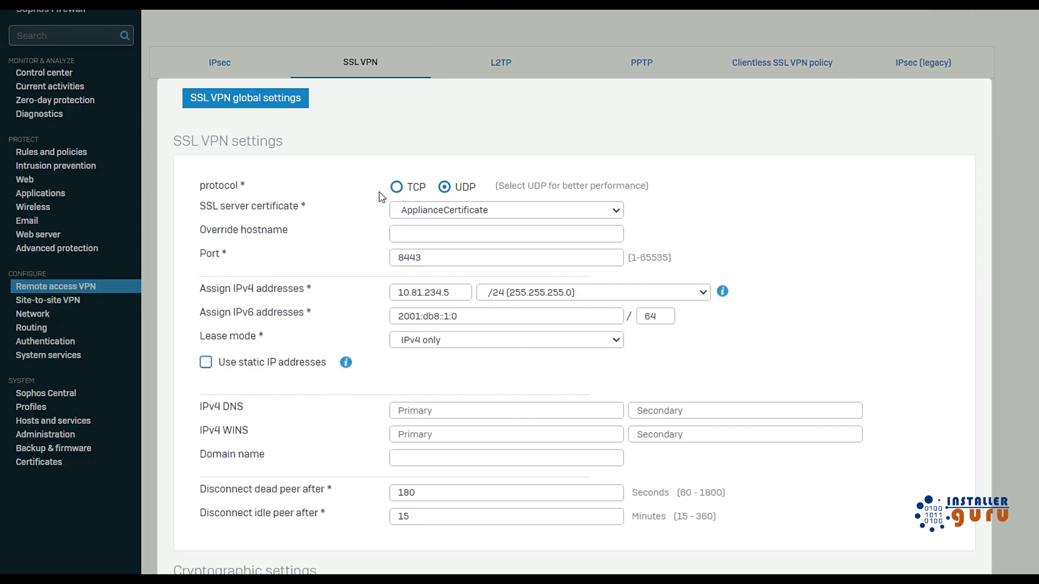
{"action": "left_click", "coordinate": [396, 187]}
{"action": "left_click", "coordinate": [701, 211]}
Keep ApplianceCertificate as the server certificate and port 8443 unchanged.
{"action": "left_click", "coordinate": [503, 215]}
{"action": "left_click", "coordinate": [504, 215]}
{"action": "left_click", "coordinate": [504, 216]}
{"action": "left_click", "coordinate": [503, 215]}
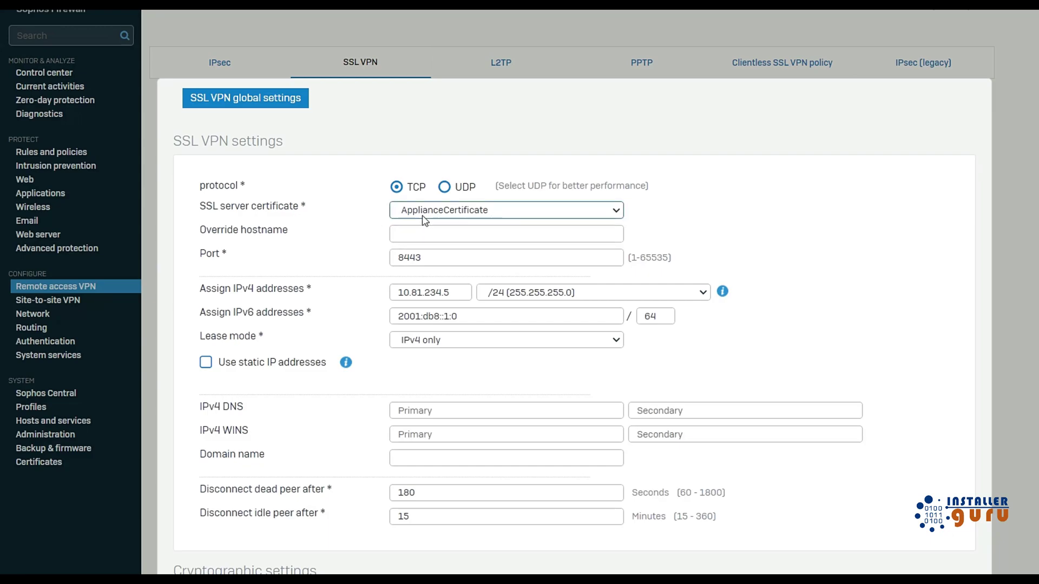
{"action": "left_click", "coordinate": [696, 221]}
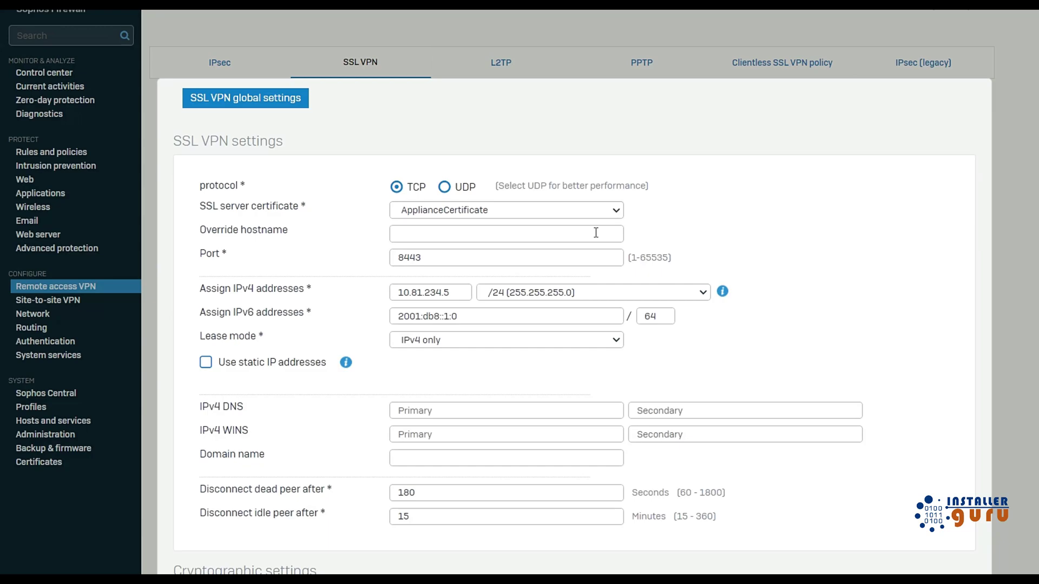
{"action": "left_click", "coordinate": [545, 214]}
{"action": "left_click", "coordinate": [544, 216]}
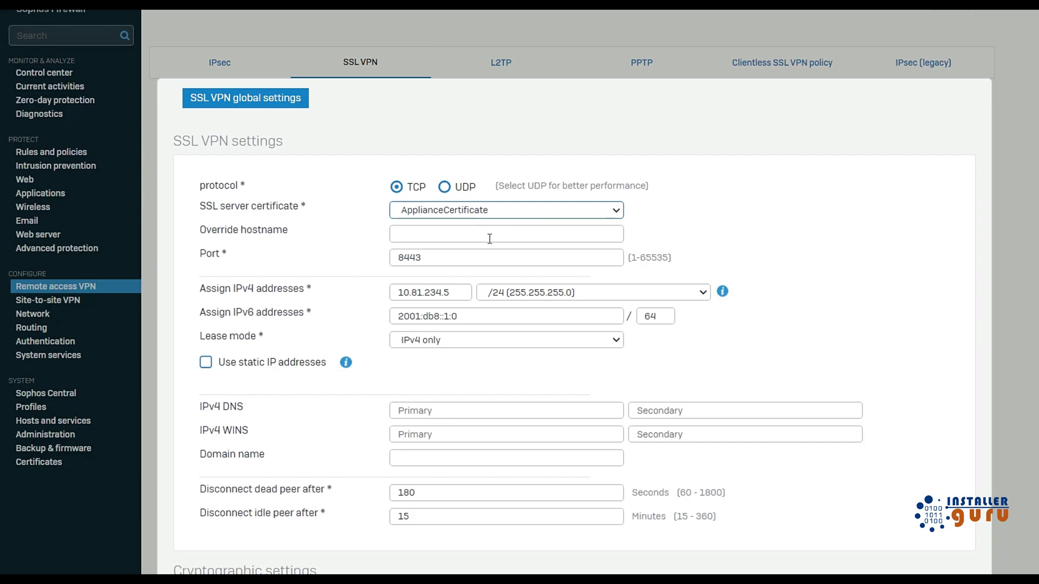
{"action": "left_click", "coordinate": [440, 257]}
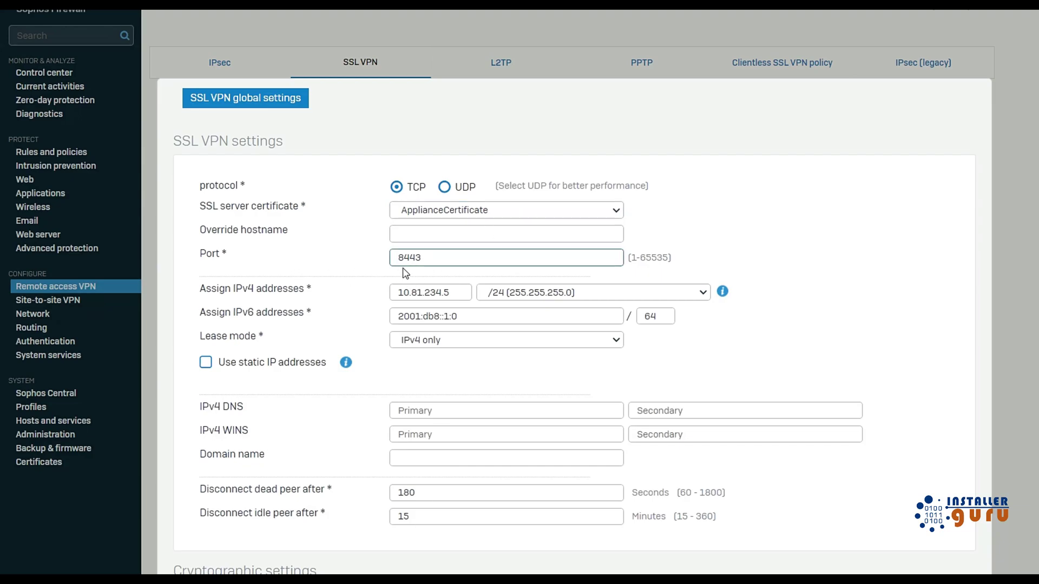
{"action": "left_click", "coordinate": [745, 257]}
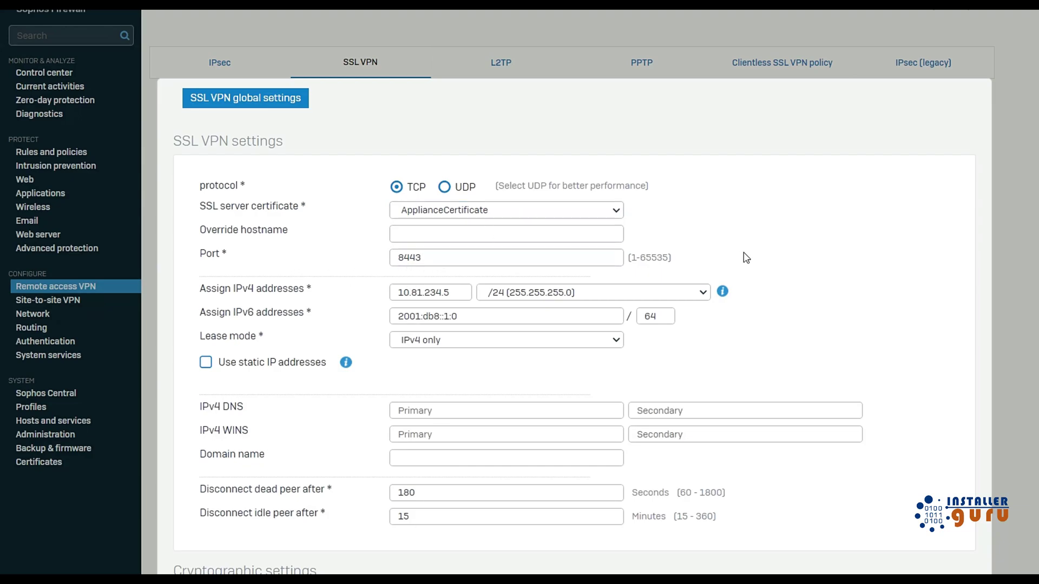
Review the 10.81.234.5 IPv4 address pool, keep IPv4-only lease mode, and leave static IP assignment off.
{"action": "scroll", "coordinate": [546, 297], "scroll_direction": "down", "scroll_amount": 1}
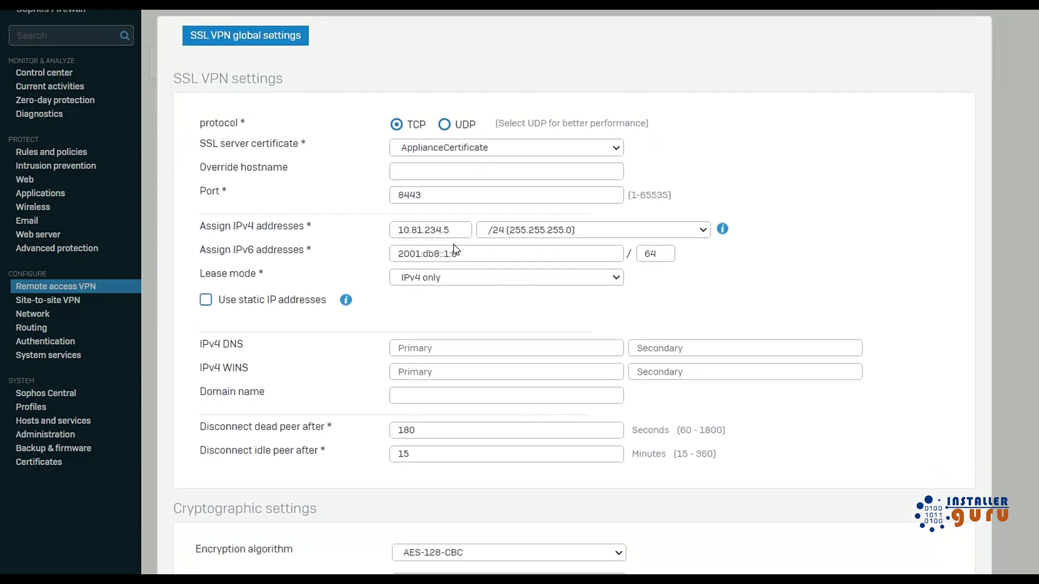
{"action": "left_click_drag", "start_coordinate": [458, 233], "coordinate": [395, 228]}
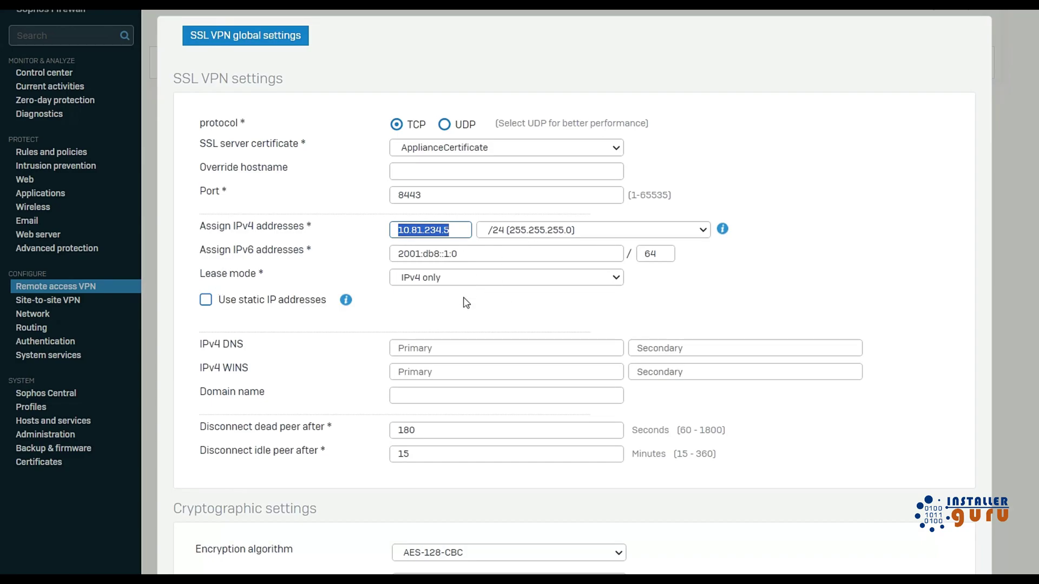
{"action": "scroll", "coordinate": [466, 303], "scroll_direction": "down", "scroll_amount": 1}
{"action": "left_click", "coordinate": [450, 216]}
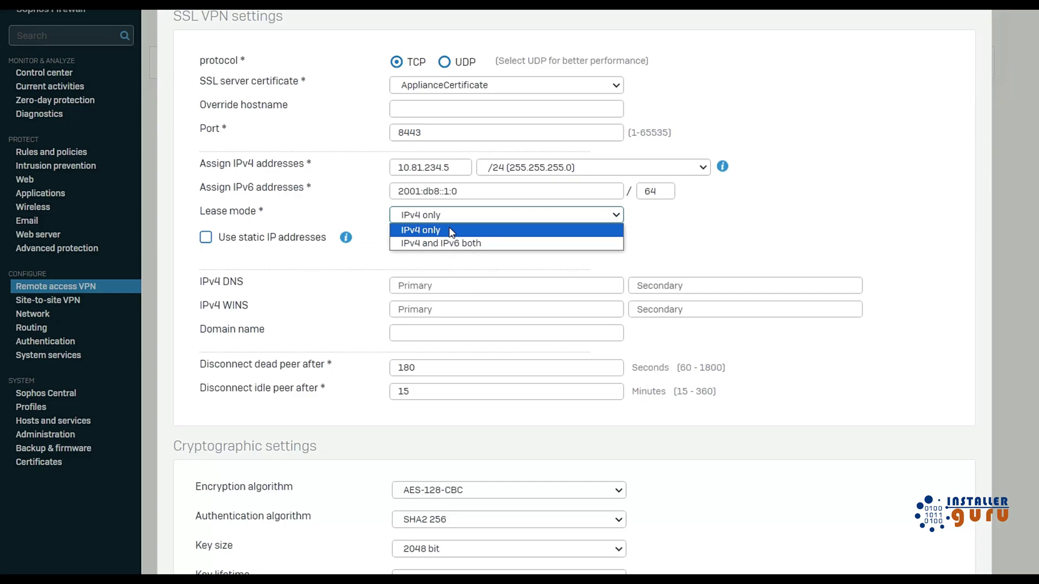
{"action": "left_click", "coordinate": [451, 231]}
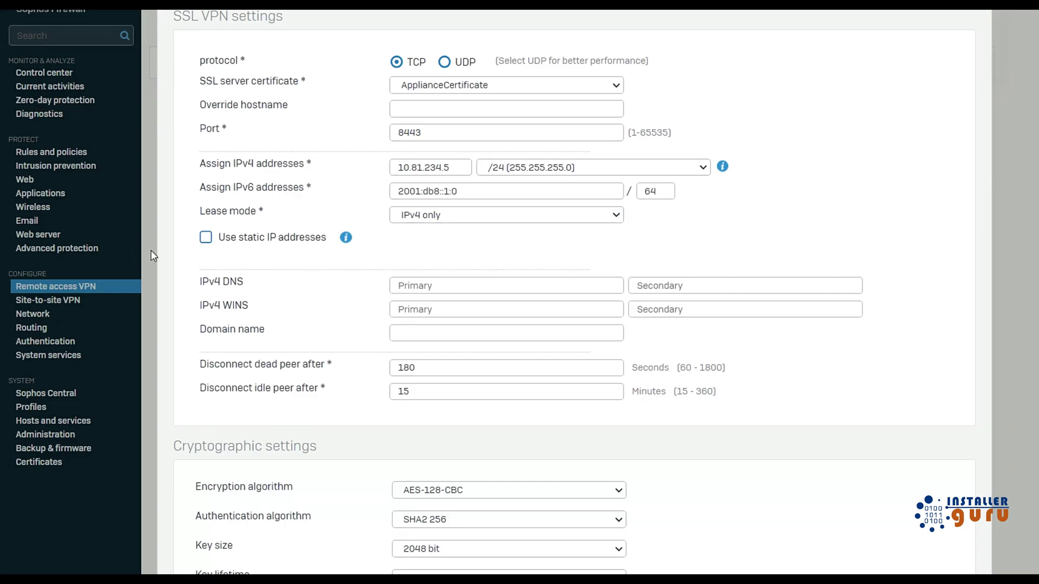
{"action": "left_click", "coordinate": [205, 239]}
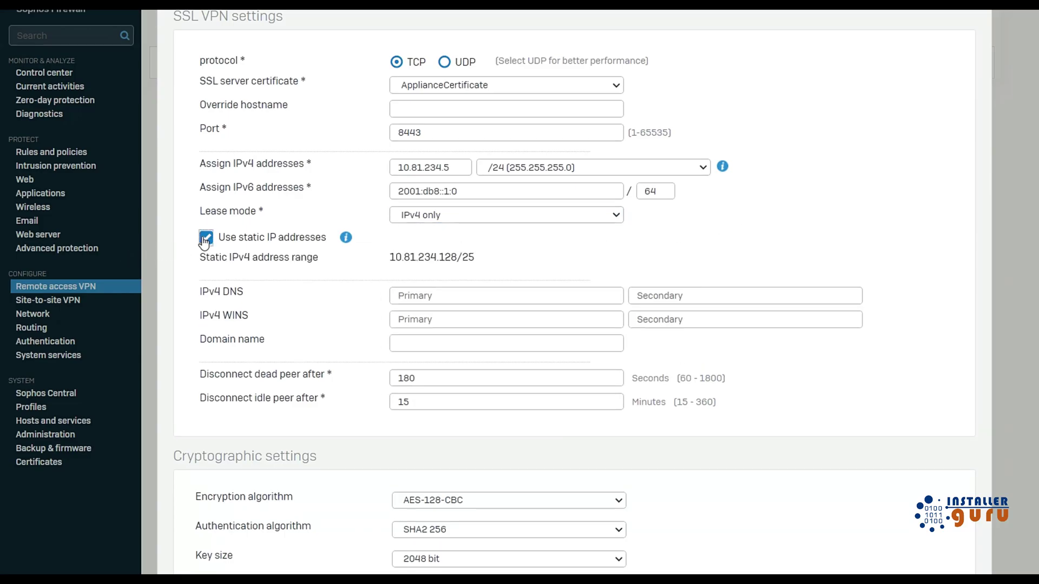
{"action": "left_click", "coordinate": [205, 239]}
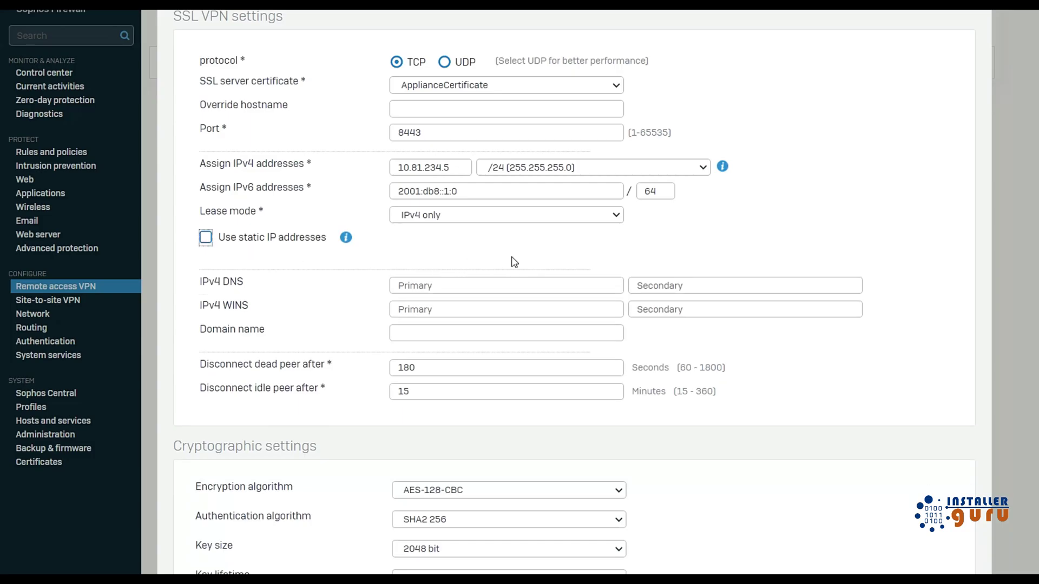
{"action": "scroll", "coordinate": [513, 260], "scroll_direction": "down", "scroll_amount": 1}
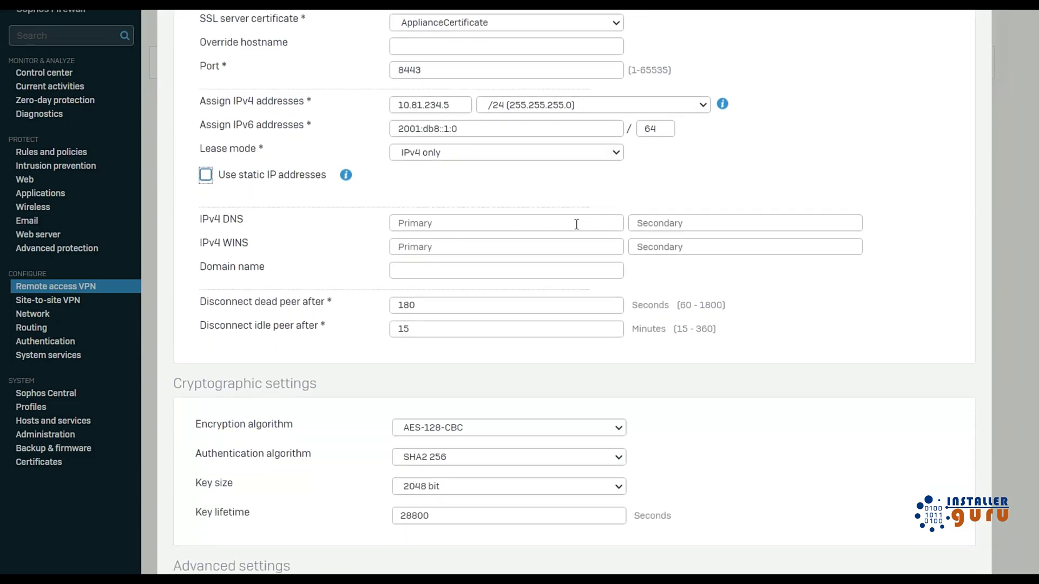
{"action": "scroll", "coordinate": [575, 281], "scroll_direction": "down", "scroll_amount": 2}
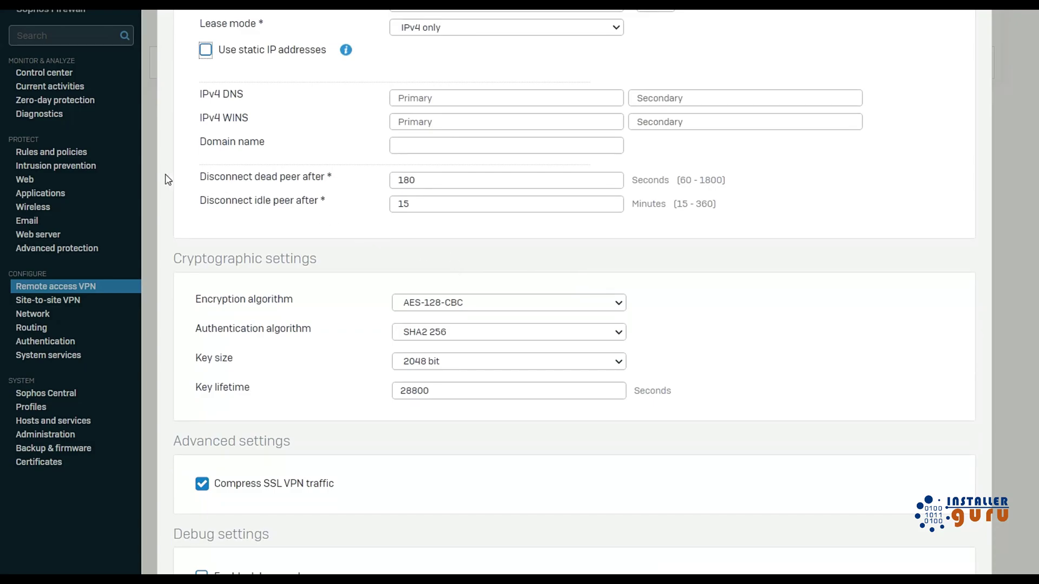
Review the dead peer, idle peer, authentication algorithm, key size and SSL VPN compression settings.
{"action": "left_click_drag", "start_coordinate": [193, 182], "coordinate": [276, 178]}
{"action": "double_click", "coordinate": [290, 177]}
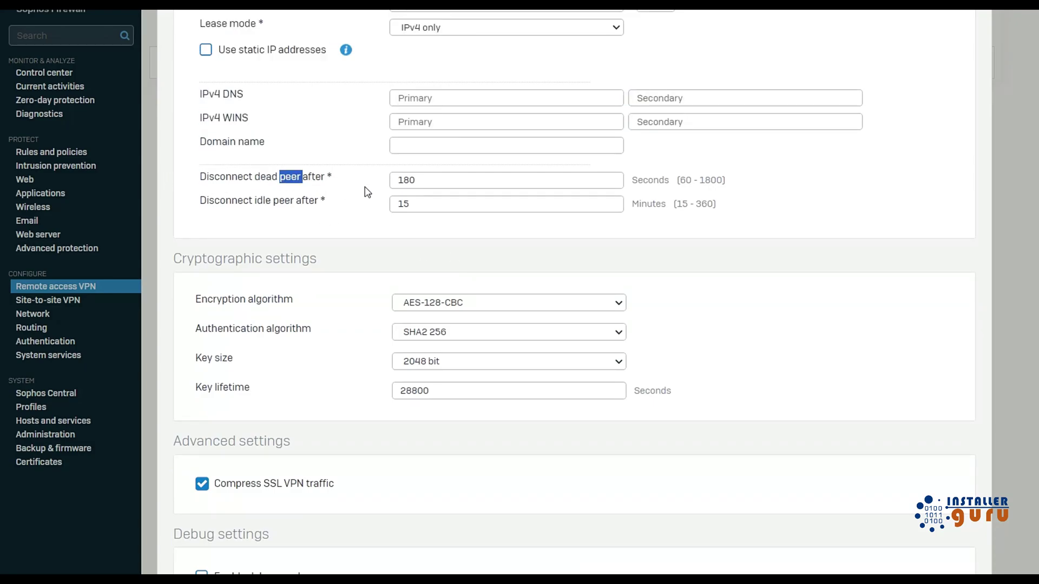
{"action": "double_click", "coordinate": [236, 203]}
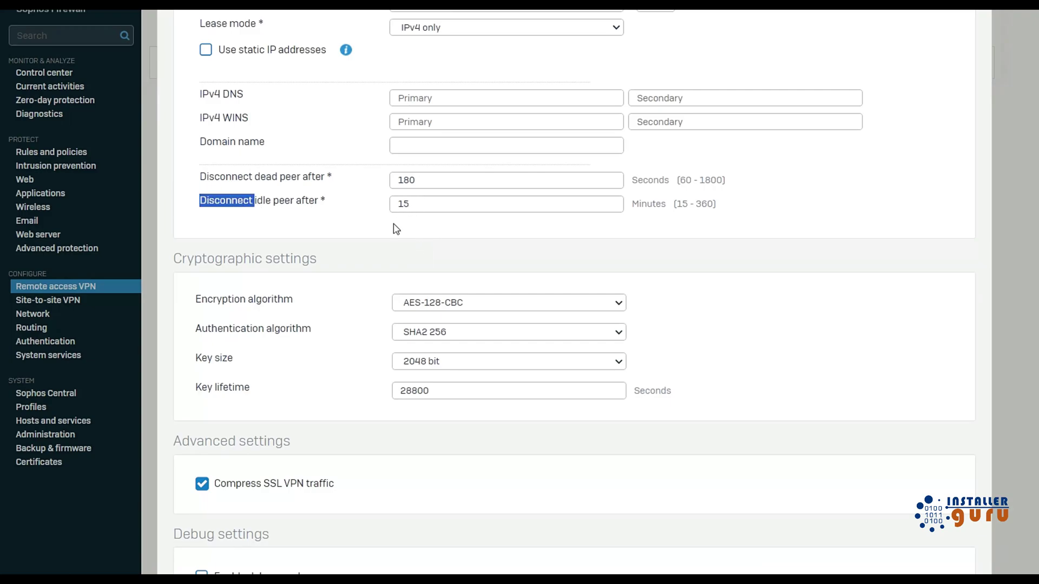
{"action": "scroll", "coordinate": [392, 237], "scroll_direction": "down", "scroll_amount": 3}
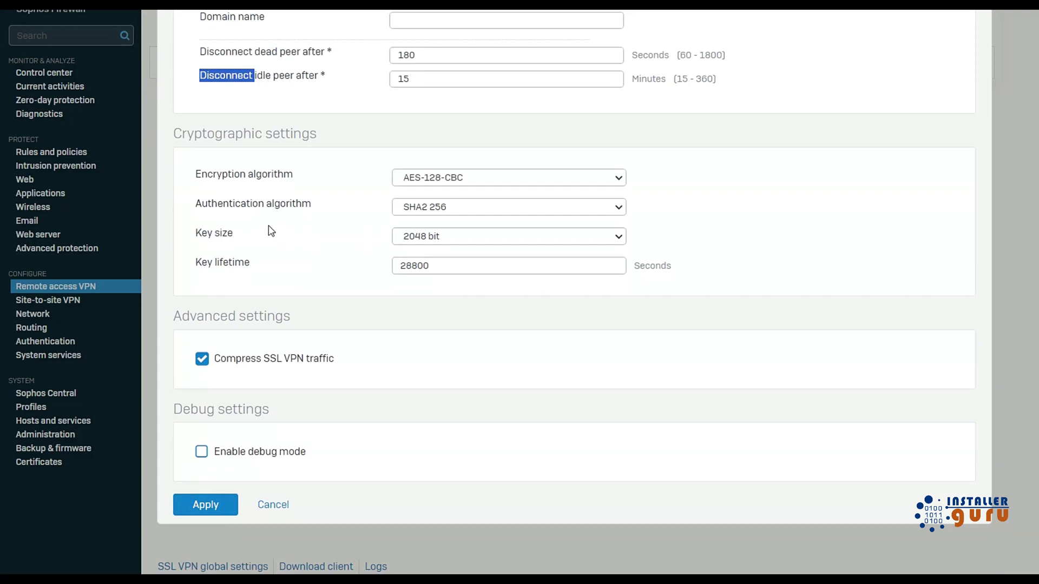
{"action": "left_click_drag", "start_coordinate": [217, 175], "coordinate": [283, 180]}
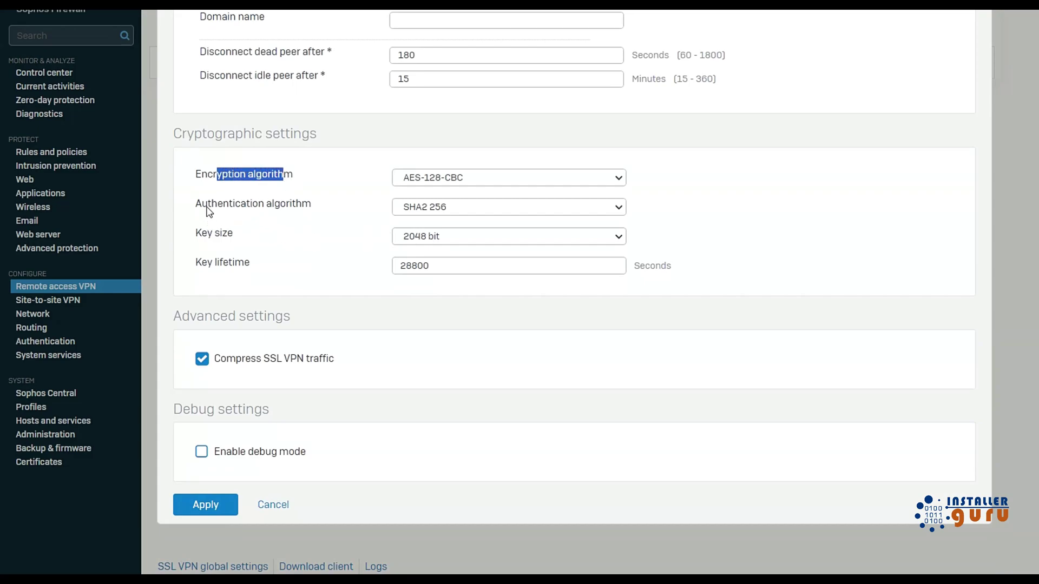
{"action": "left_click_drag", "start_coordinate": [207, 206], "coordinate": [292, 210]}
{"action": "left_click_drag", "start_coordinate": [202, 236], "coordinate": [242, 265]}
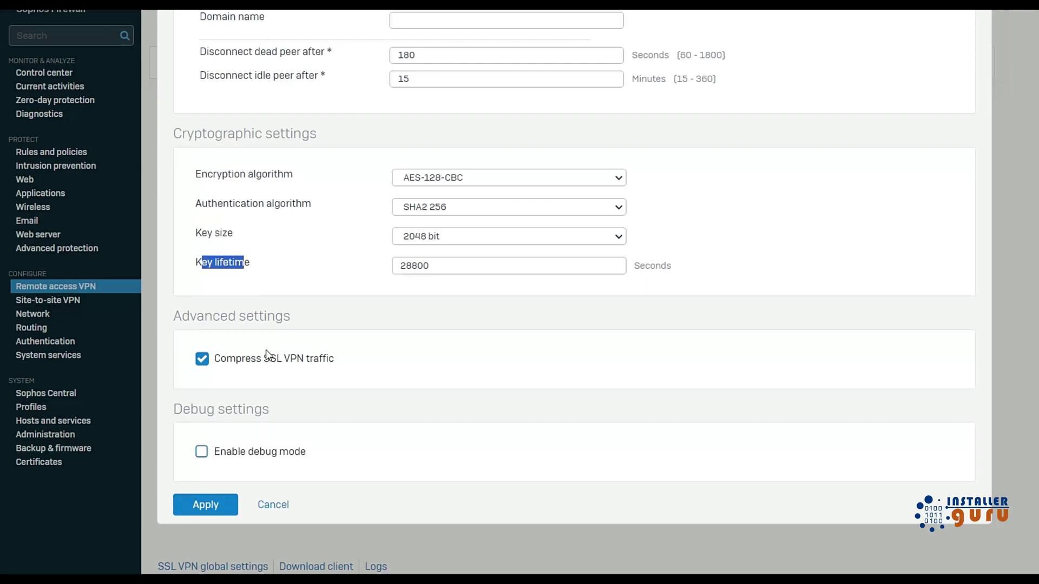
{"action": "left_click_drag", "start_coordinate": [245, 362], "coordinate": [339, 361]}
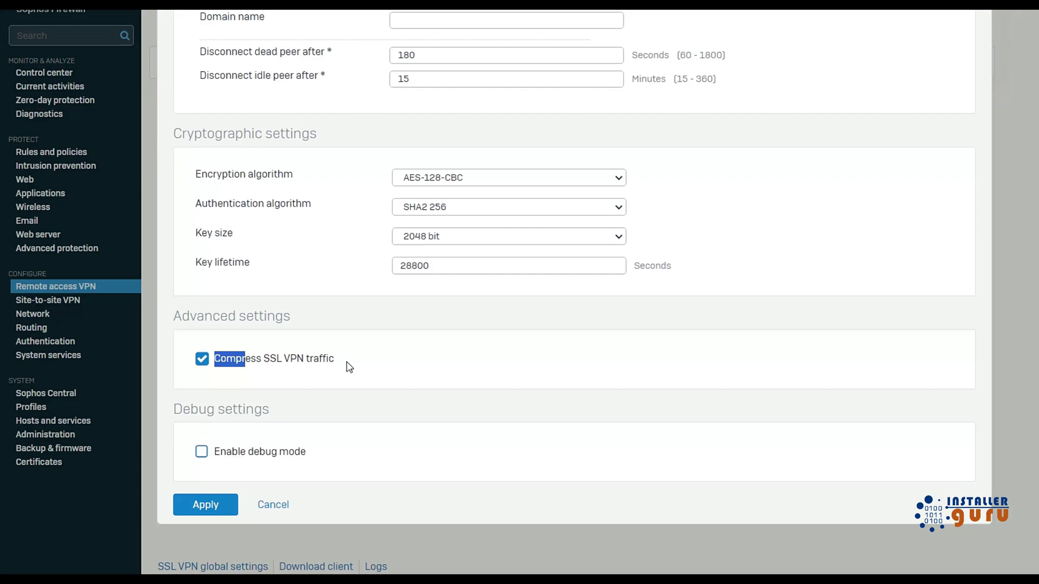
{"action": "left_click", "coordinate": [409, 364]}
Cancel the SSL VPN global settings without saving any changes.
{"action": "scroll", "coordinate": [693, 232], "scroll_direction": "up", "scroll_amount": 8}
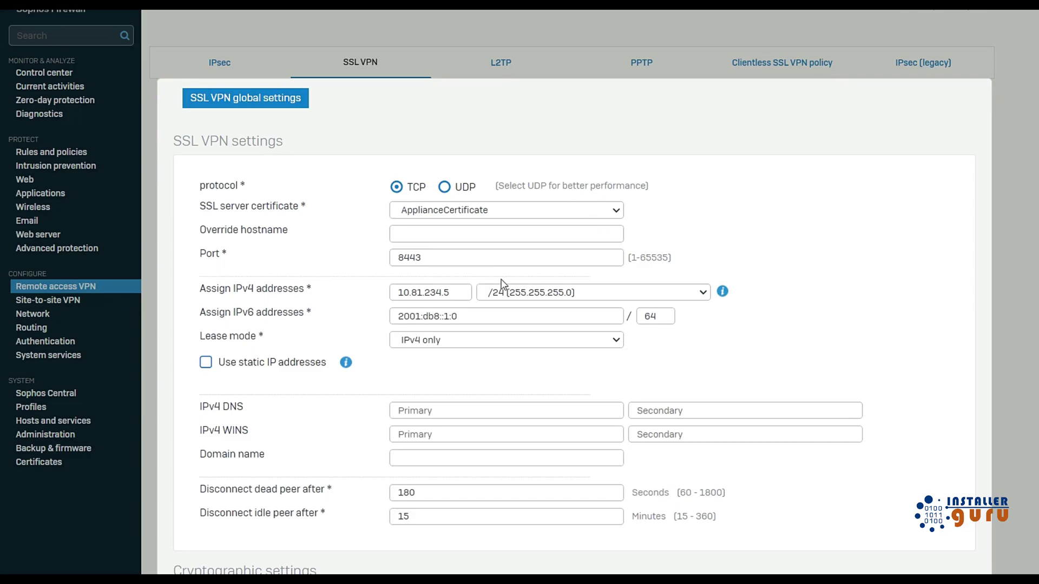
{"action": "scroll", "coordinate": [503, 280], "scroll_direction": "down", "scroll_amount": 8}
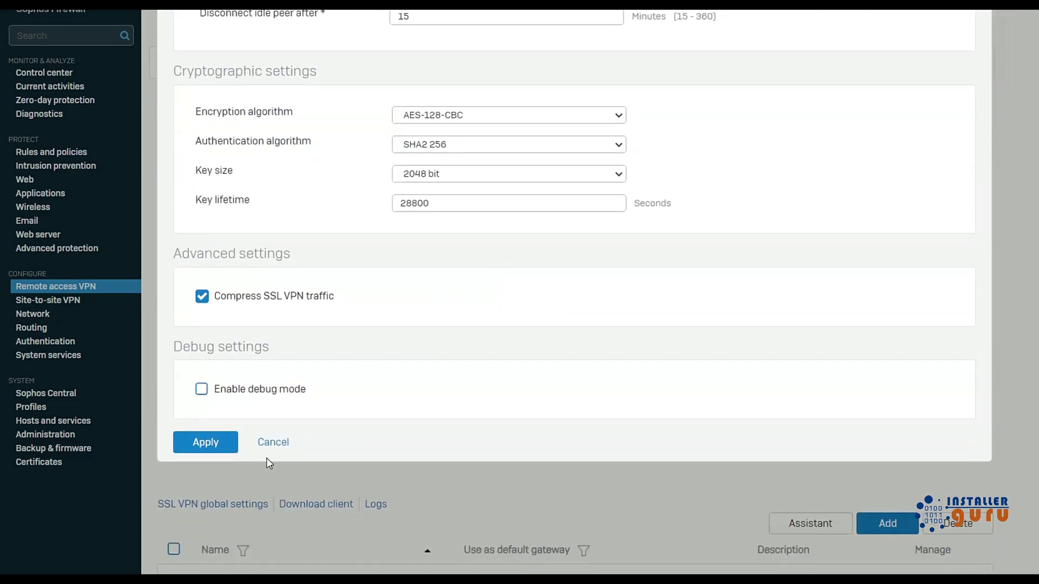
{"action": "scroll", "coordinate": [571, 355], "scroll_direction": "up", "scroll_amount": 6}
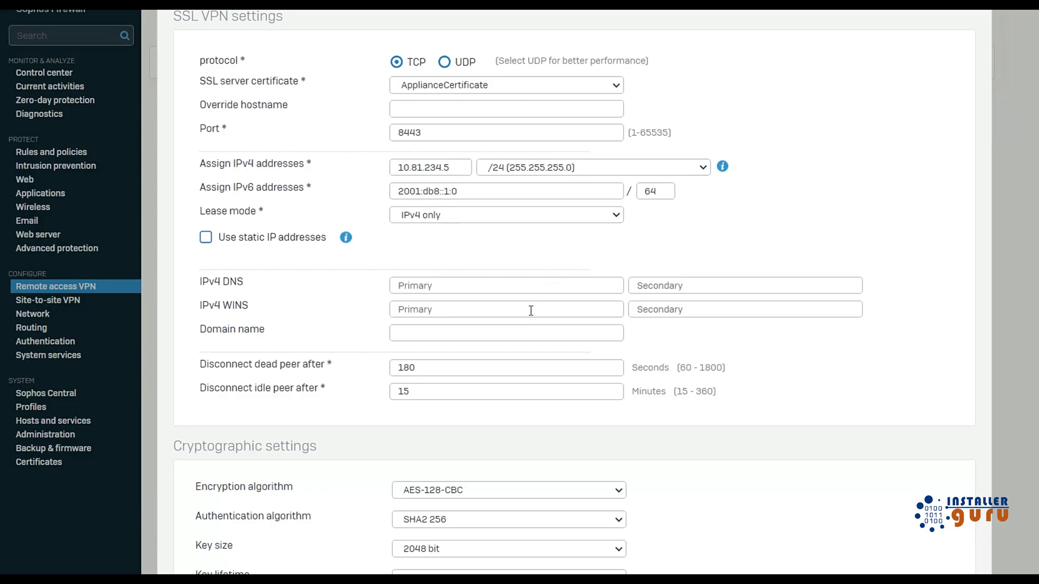
{"action": "scroll", "coordinate": [530, 303], "scroll_direction": "down", "scroll_amount": 8}
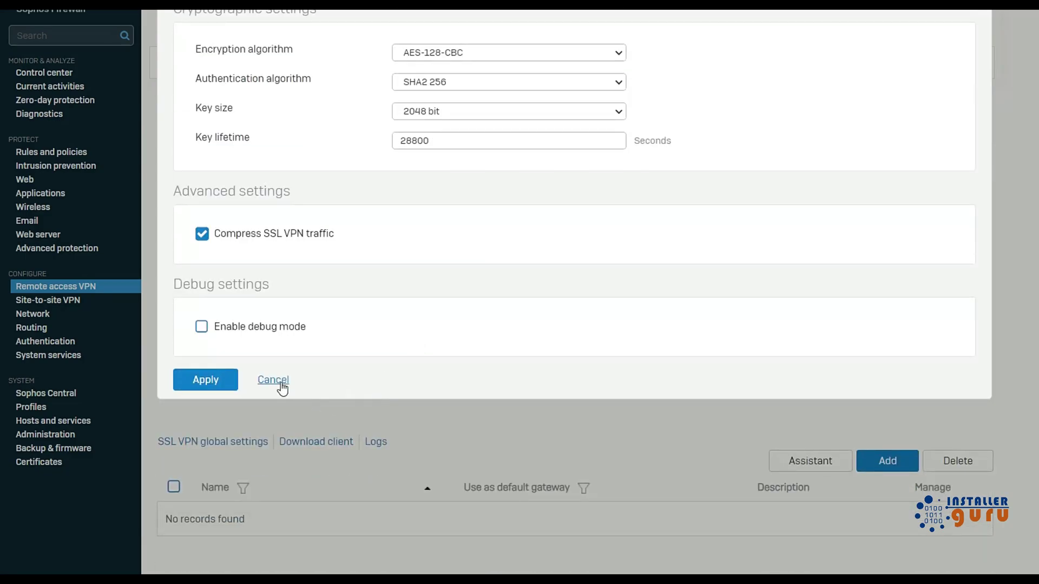
{"action": "left_click", "coordinate": [282, 389]}
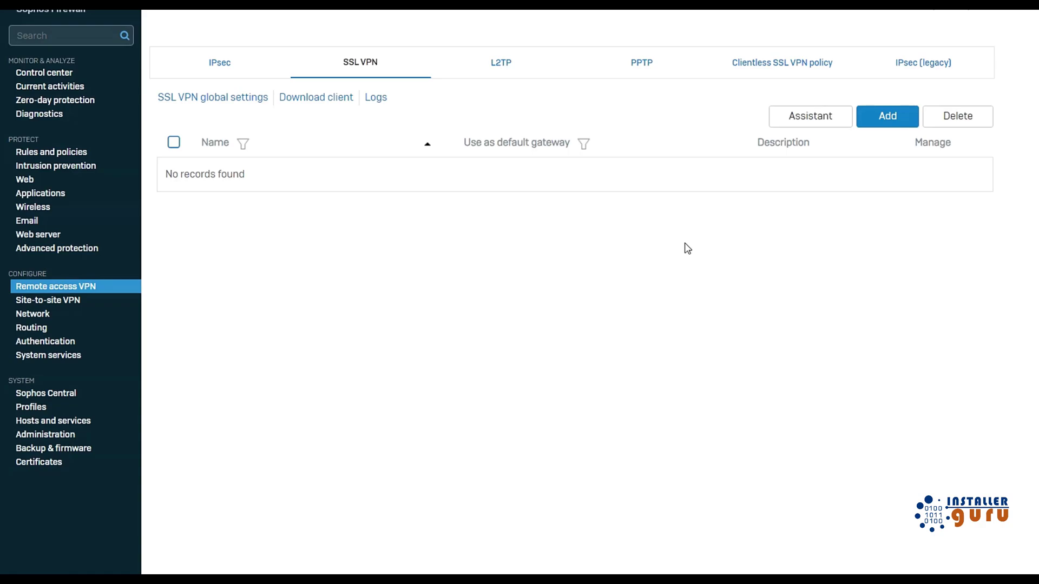
Start an SSL VPN policy named test vpn and add the ssl_vpn group as its policy member.
{"action": "left_click", "coordinate": [893, 122]}
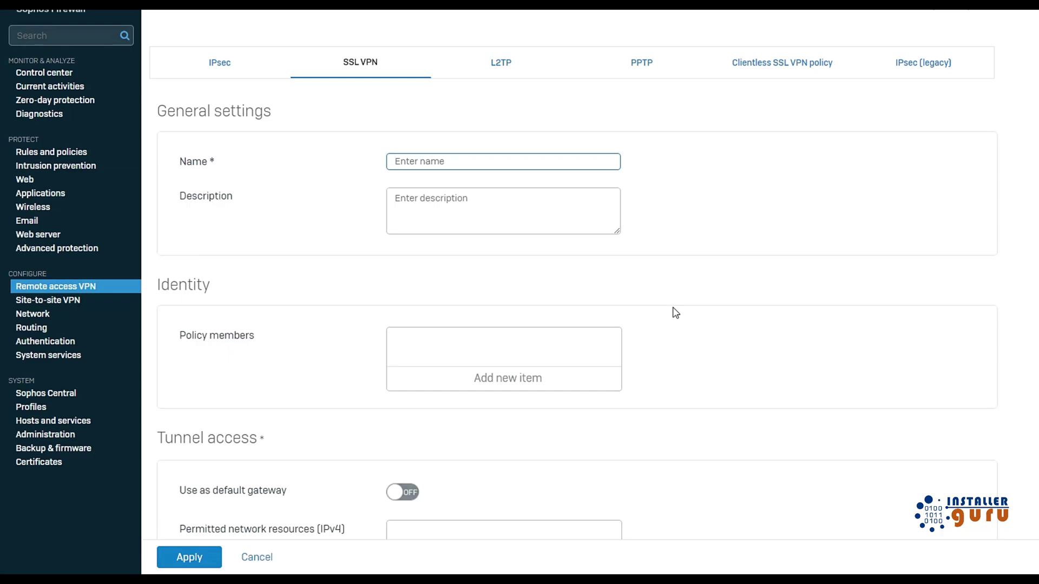
{"action": "type", "text": "test ssl"}
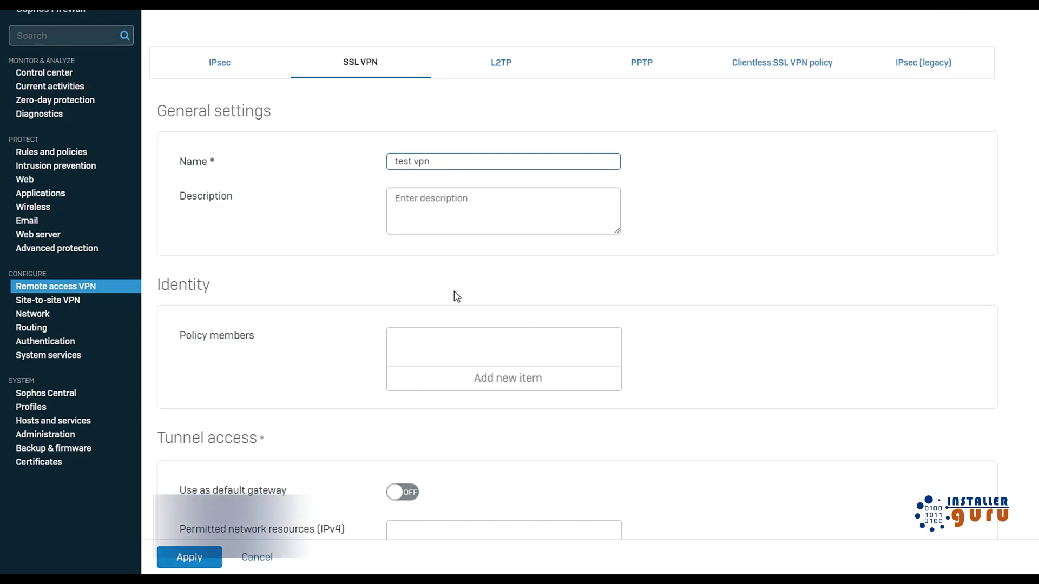
{"action": "scroll", "coordinate": [192, 239], "scroll_direction": "down", "scroll_amount": 2}
{"action": "left_click", "coordinate": [507, 255]}
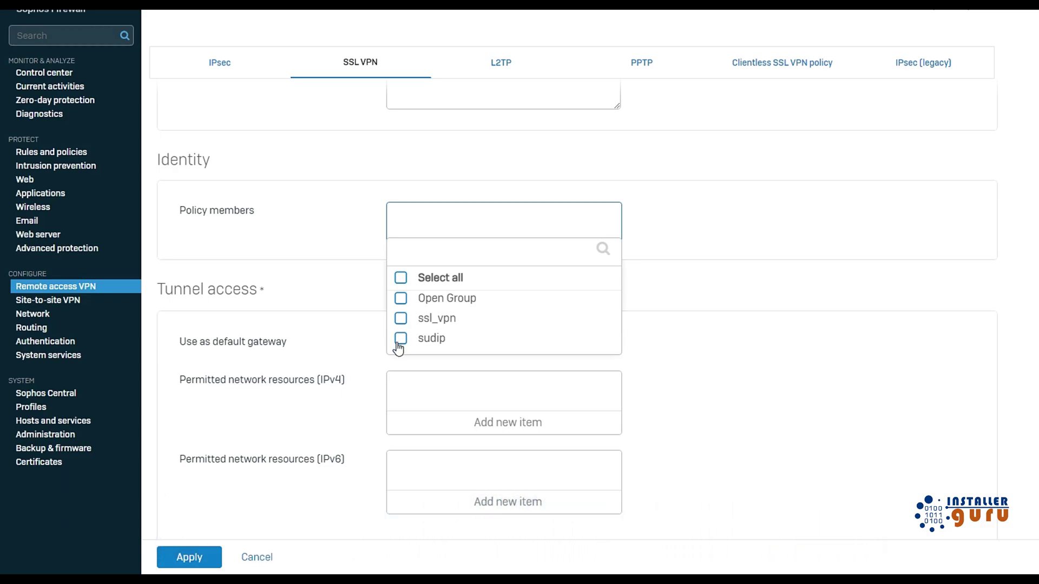
{"action": "left_click", "coordinate": [401, 319]}
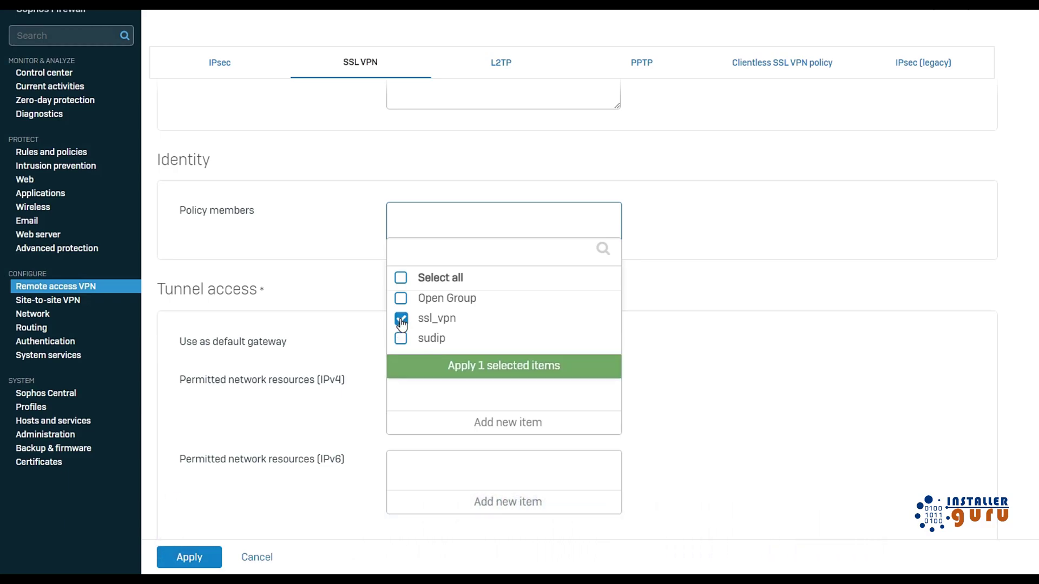
{"action": "left_click", "coordinate": [493, 370]}
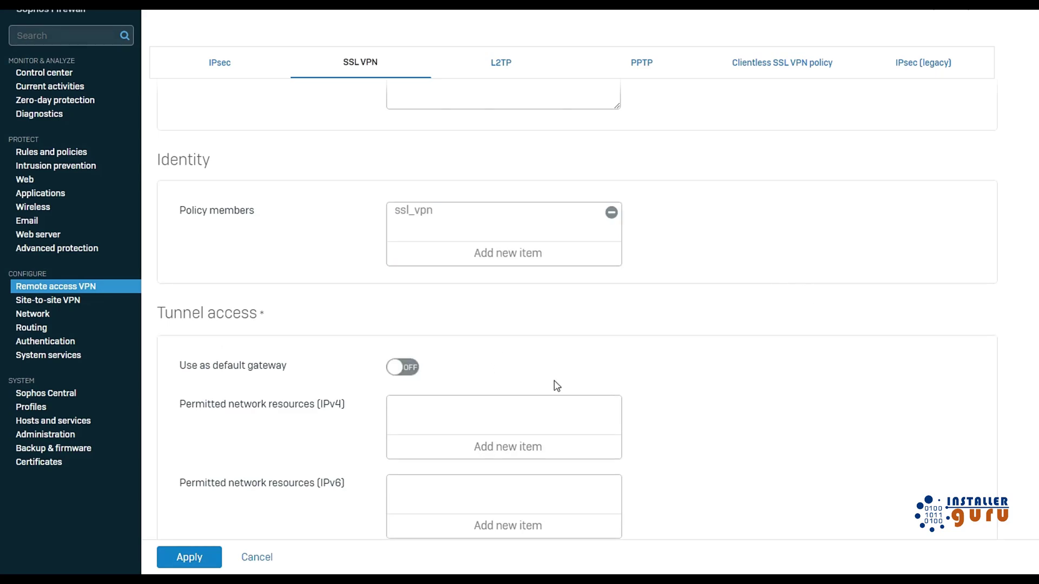
{"action": "scroll", "coordinate": [553, 374], "scroll_direction": "down", "scroll_amount": 1}
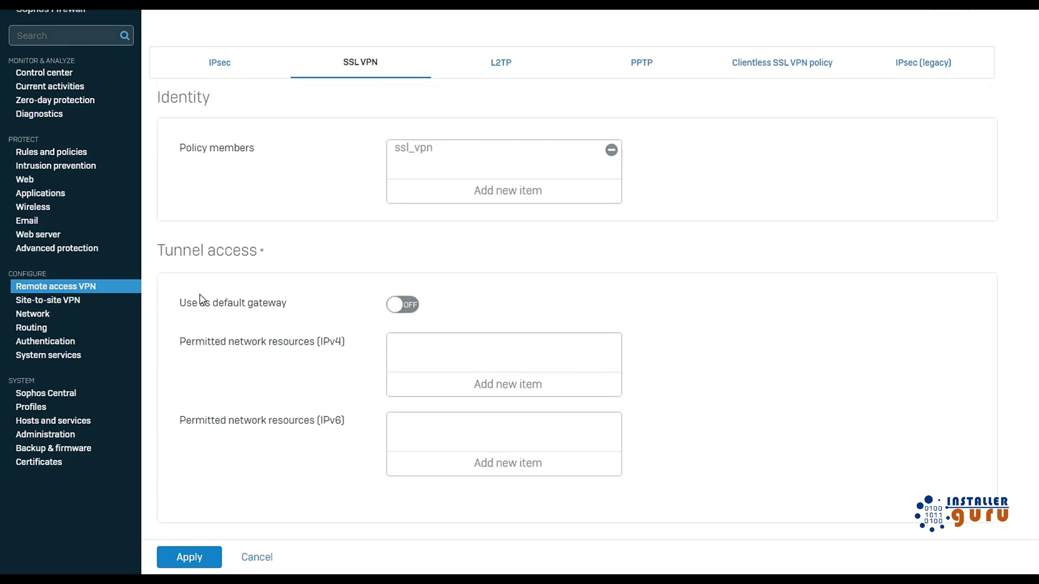
{"action": "left_click_drag", "start_coordinate": [169, 256], "coordinate": [260, 255]}
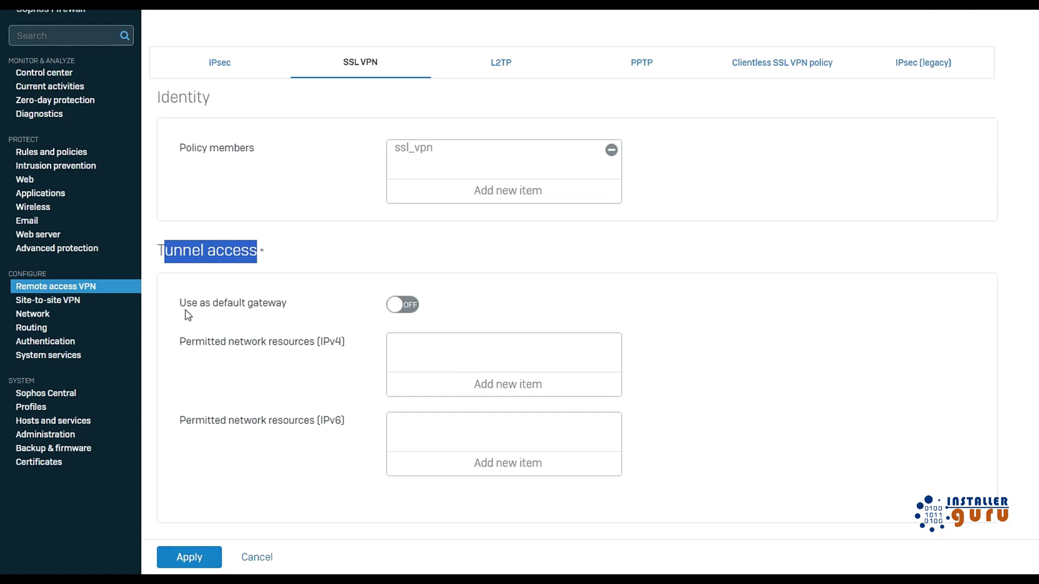
{"action": "left_click_drag", "start_coordinate": [179, 305], "coordinate": [279, 304]}
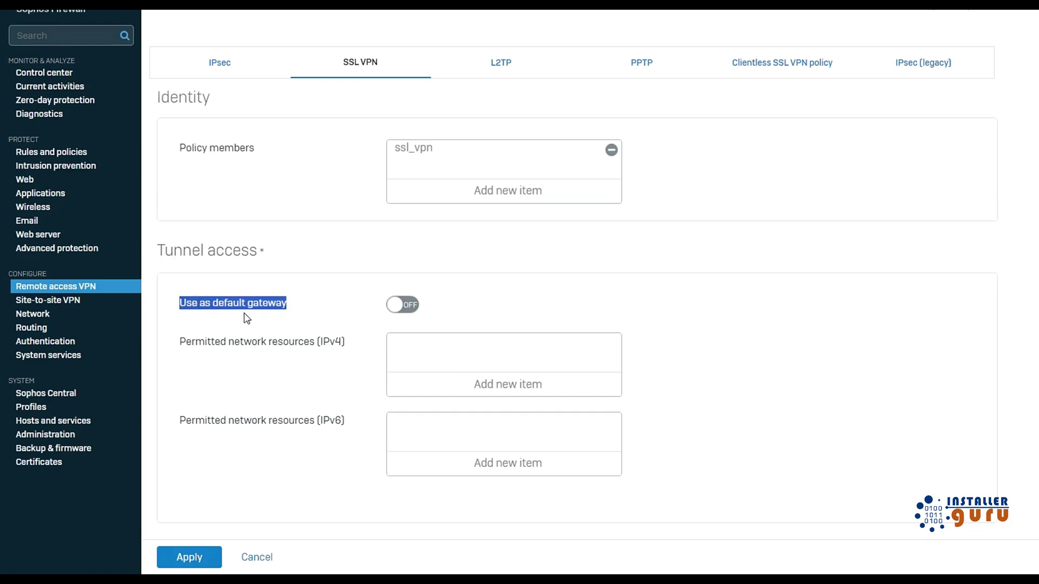
{"action": "left_click", "coordinate": [193, 307]}
Leave Use as default gateway turned off and review the IPv4 and IPv6 permitted network resources.
{"action": "left_click", "coordinate": [395, 306]}
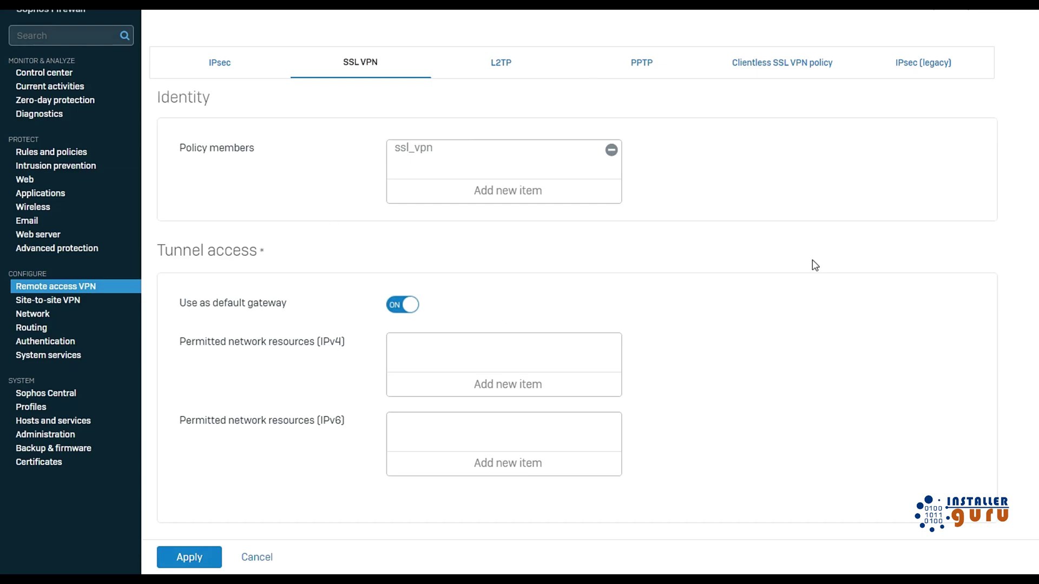
{"action": "left_click", "coordinate": [395, 306]}
{"action": "scroll", "coordinate": [528, 310], "scroll_direction": "down", "scroll_amount": 3}
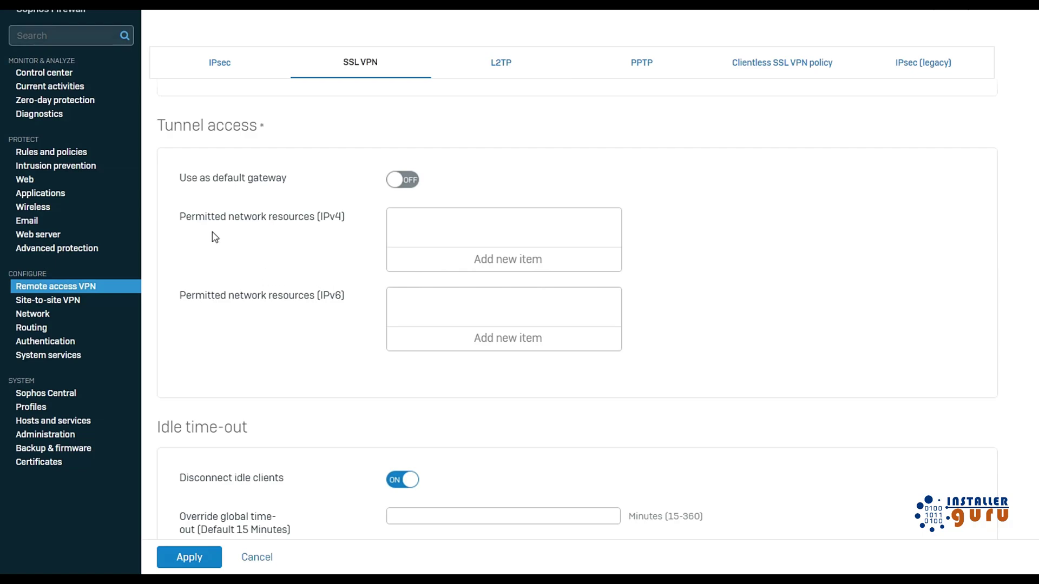
{"action": "left_click_drag", "start_coordinate": [189, 216], "coordinate": [317, 218]}
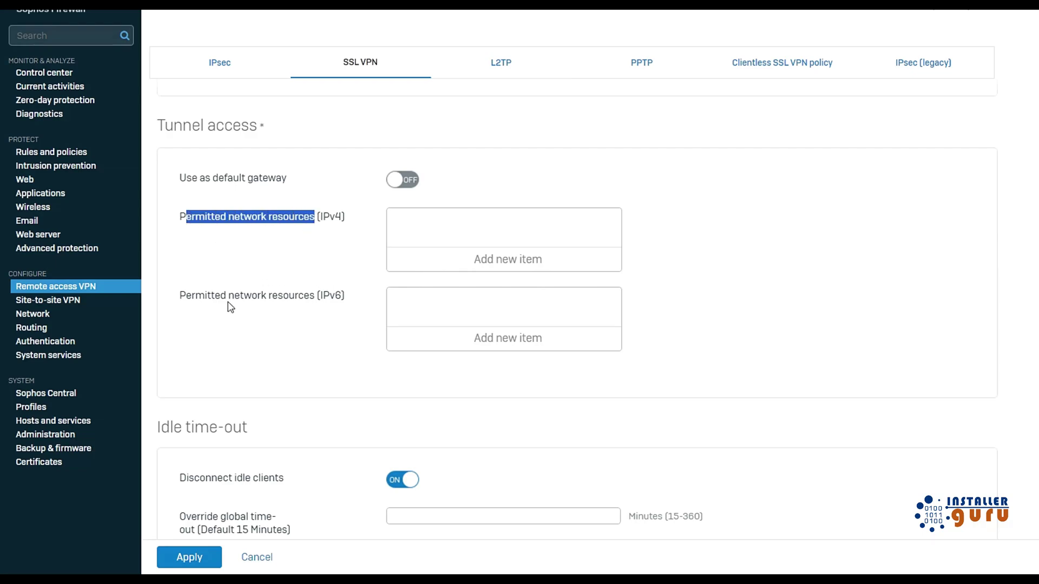
{"action": "left_click_drag", "start_coordinate": [193, 297], "coordinate": [312, 304]}
{"action": "left_click_drag", "start_coordinate": [241, 217], "coordinate": [298, 218]}
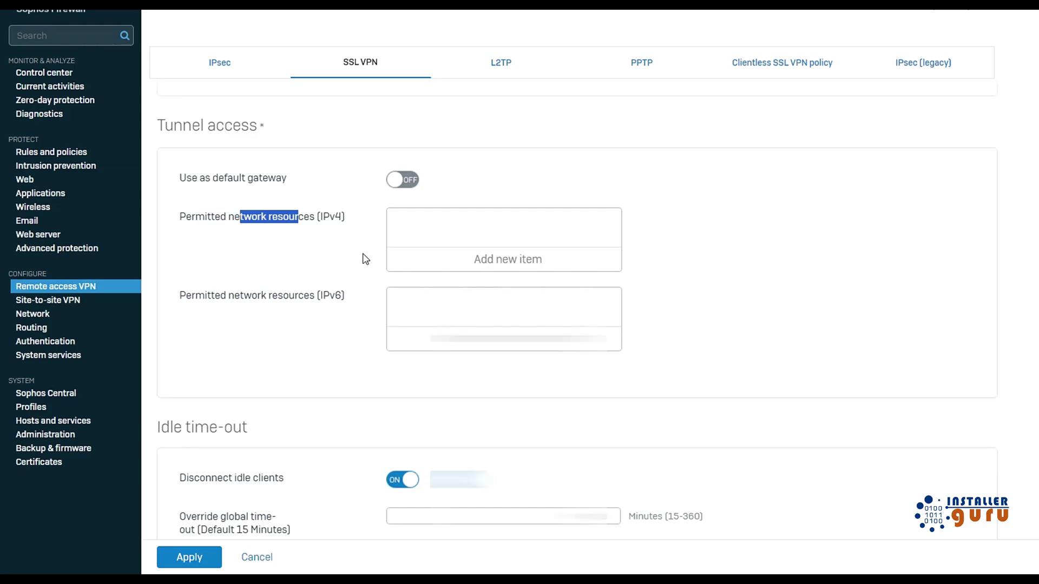
Add one network object as a permitted IPv4 network resource.
{"action": "left_click", "coordinate": [496, 260]}
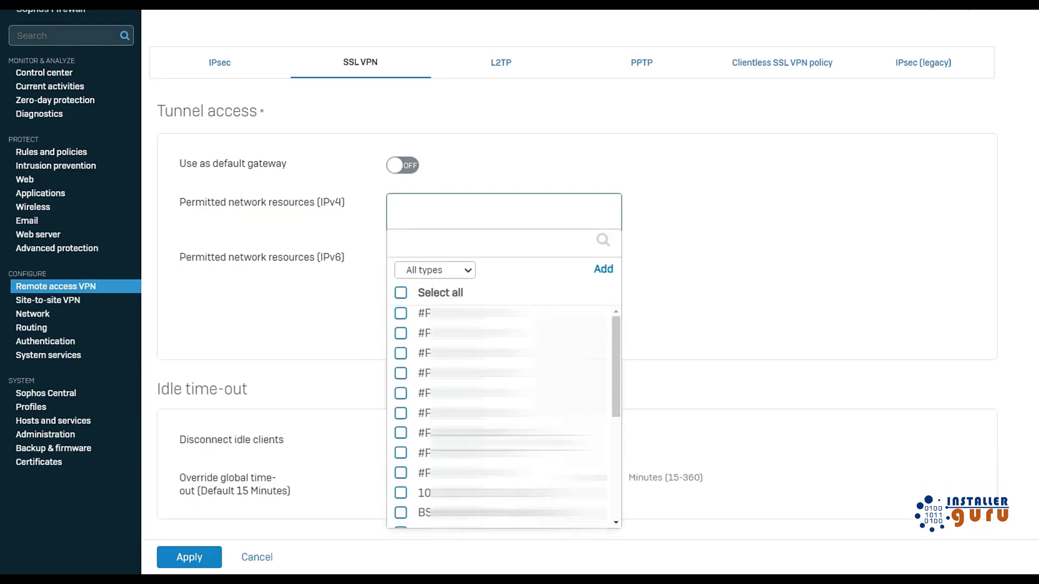
{"action": "scroll", "coordinate": [422, 491], "scroll_direction": "down", "scroll_amount": 5}
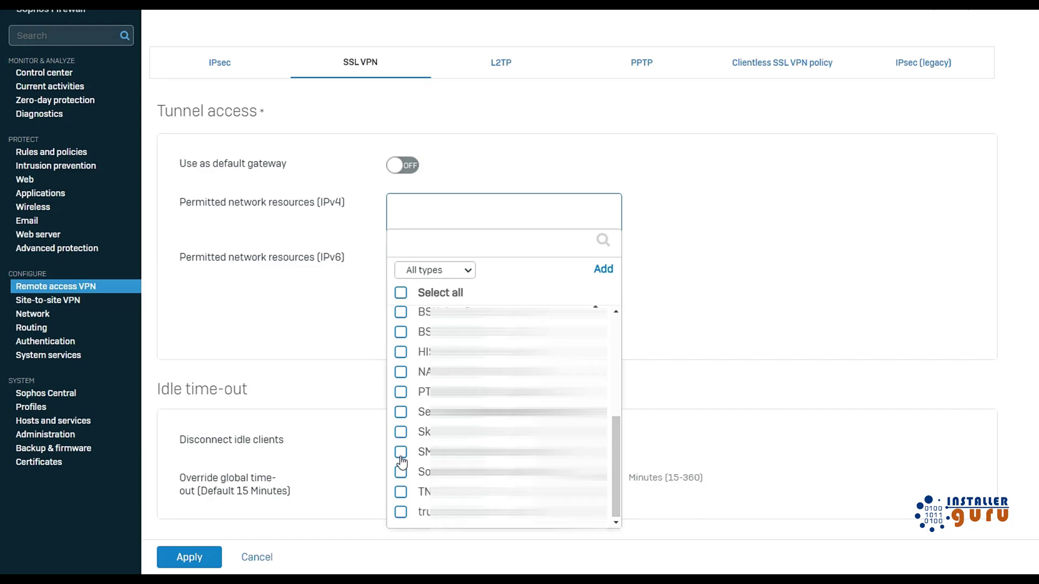
{"action": "left_click", "coordinate": [400, 453]}
{"action": "left_click", "coordinate": [474, 538]}
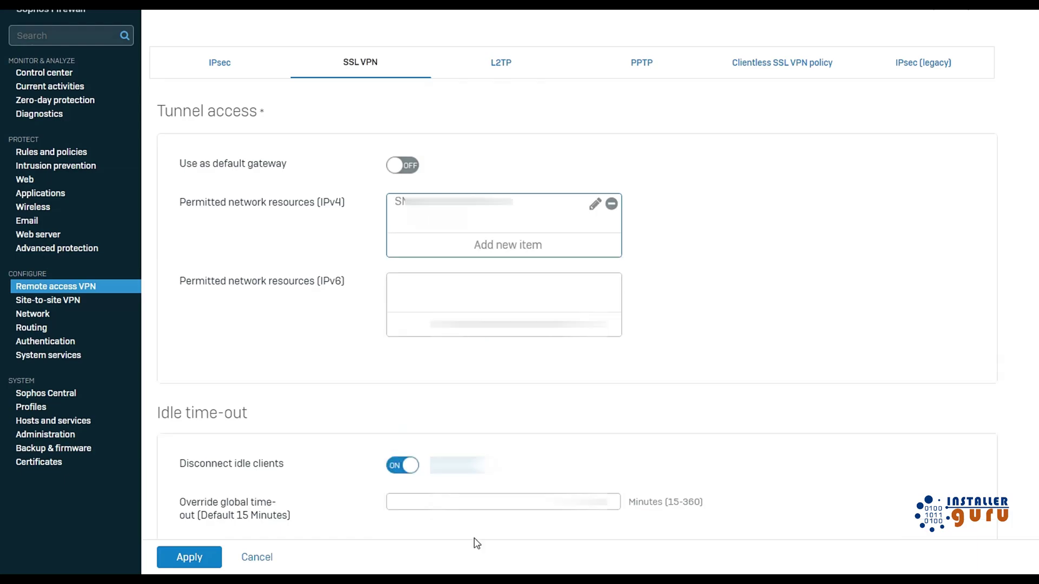
{"action": "scroll", "coordinate": [696, 370], "scroll_direction": "down", "scroll_amount": 1}
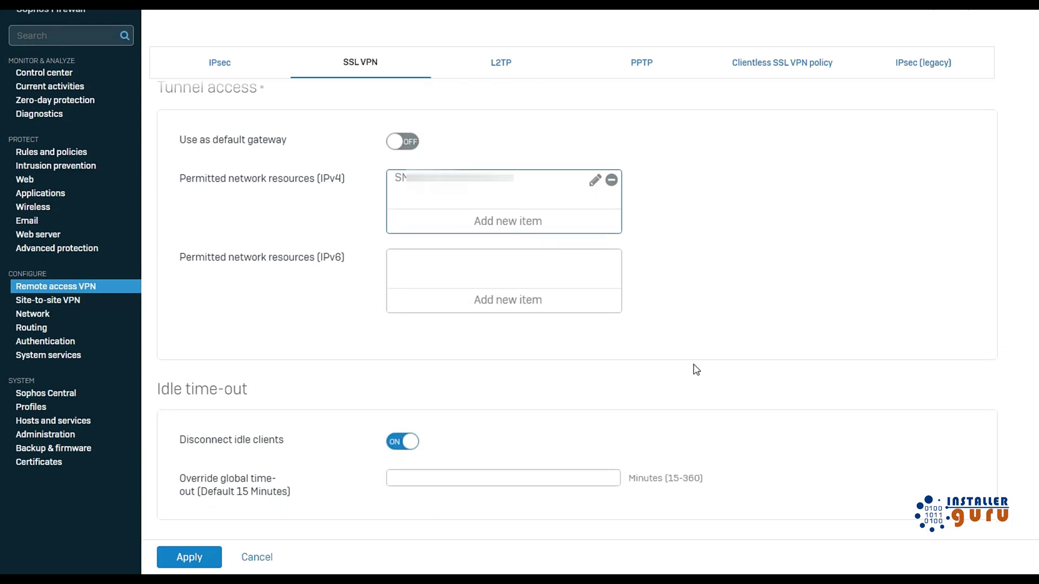
{"action": "left_click_drag", "start_coordinate": [158, 392], "coordinate": [255, 397]}
{"action": "left_click", "coordinate": [255, 397]}
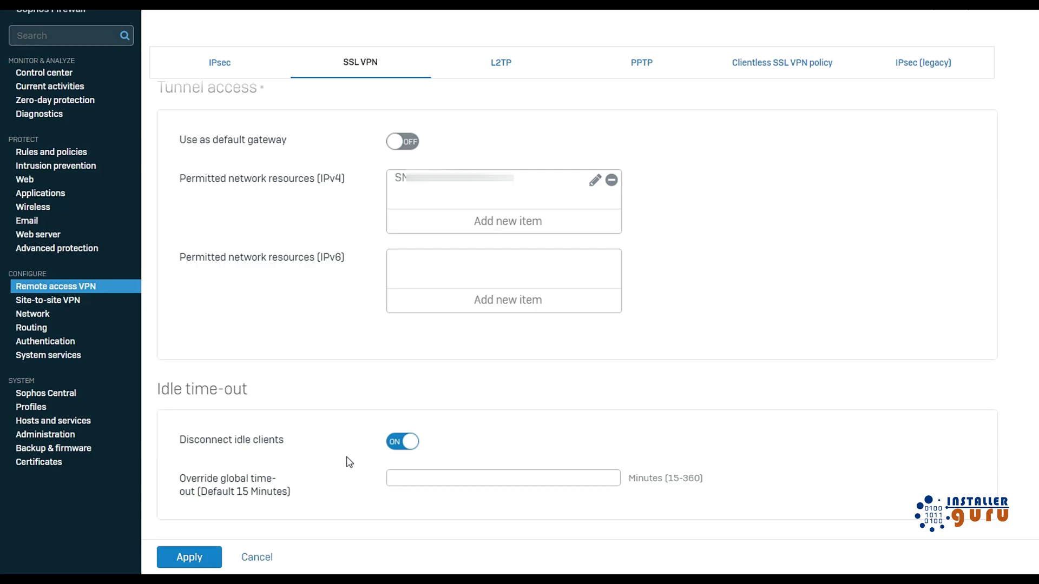
Override the idle time-out to 30 minutes and apply the test vpn policy.
{"action": "left_click_drag", "start_coordinate": [214, 496], "coordinate": [280, 497]}
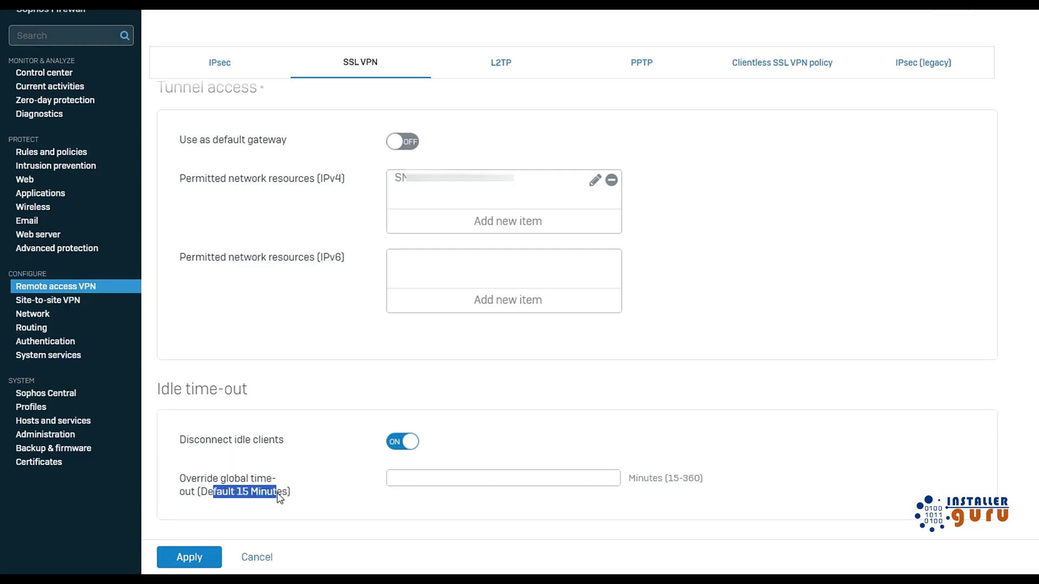
{"action": "left_click", "coordinate": [503, 478]}
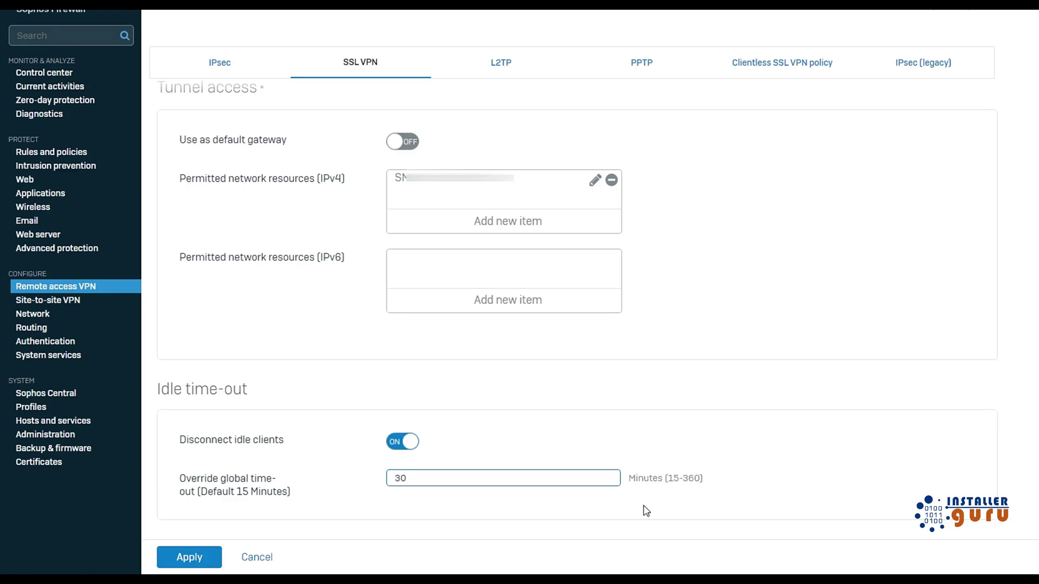
{"action": "left_click", "coordinate": [189, 559]}
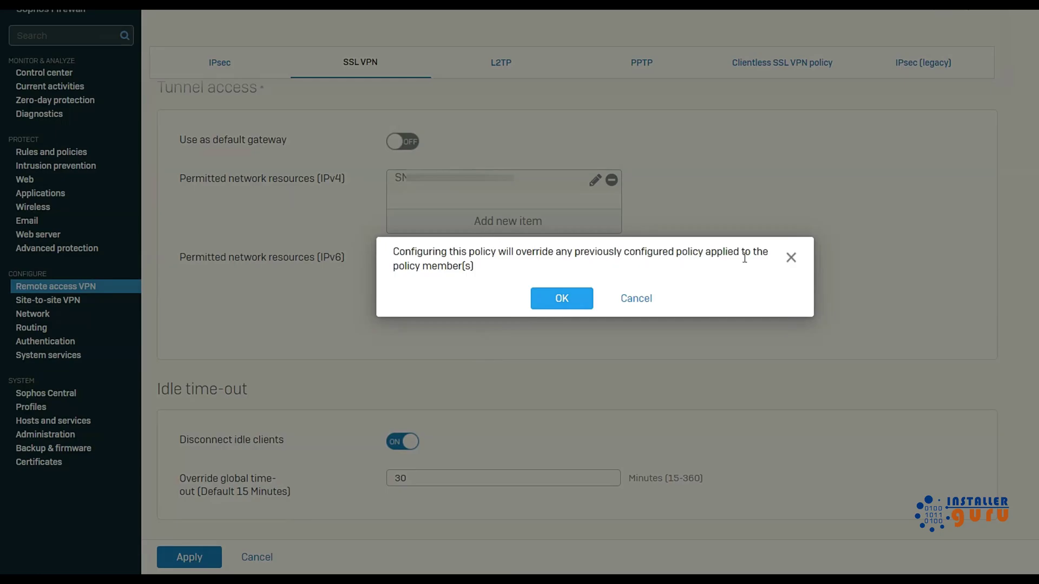
Confirm overriding members' earlier policies, then cancel a second new policy to return to the list.
{"action": "left_click", "coordinate": [565, 302]}
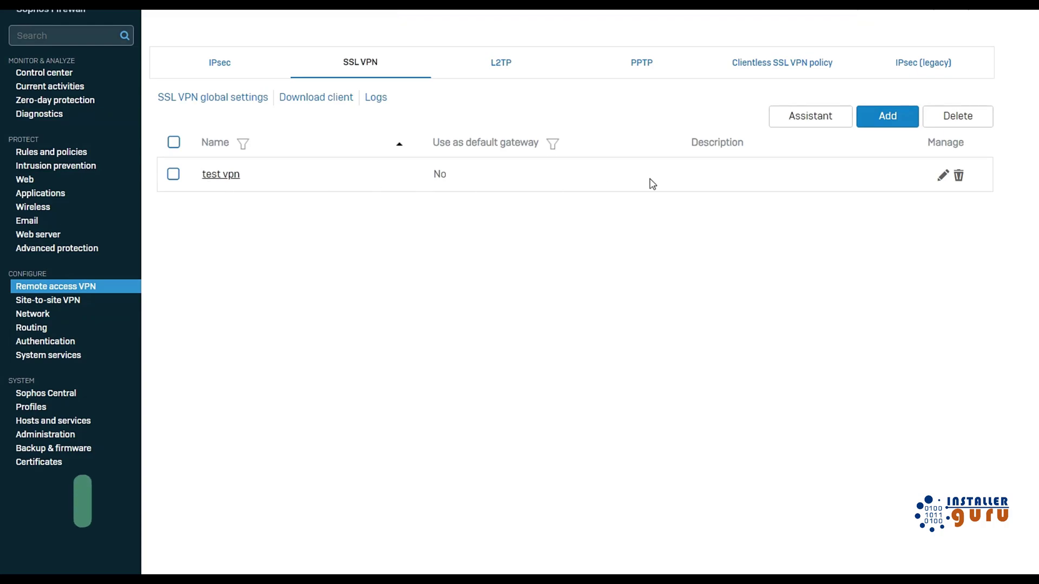
{"action": "left_click", "coordinate": [888, 115]}
{"action": "left_click", "coordinate": [256, 558]}
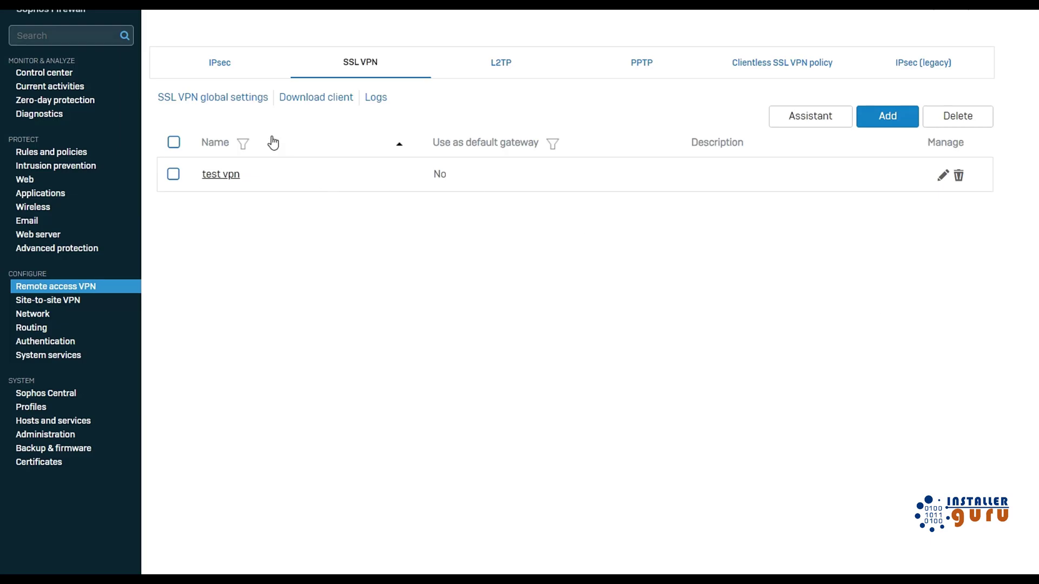
Save the 24.1 MB Sophos Connect installer as sophosconnect_installer.zip and open the downloaded archive.
{"action": "left_click", "coordinate": [310, 98]}
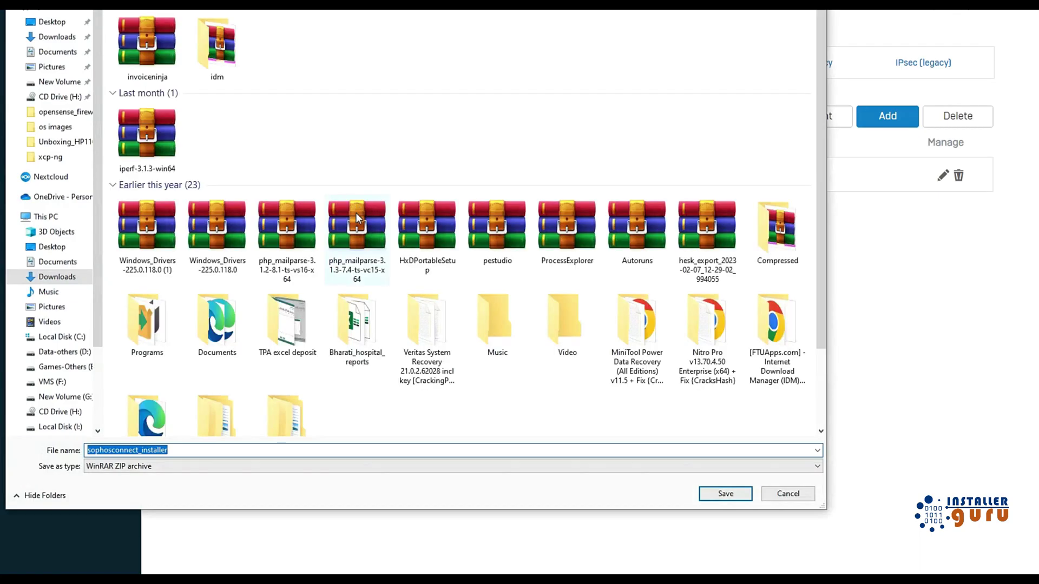
{"action": "left_click", "coordinate": [719, 495]}
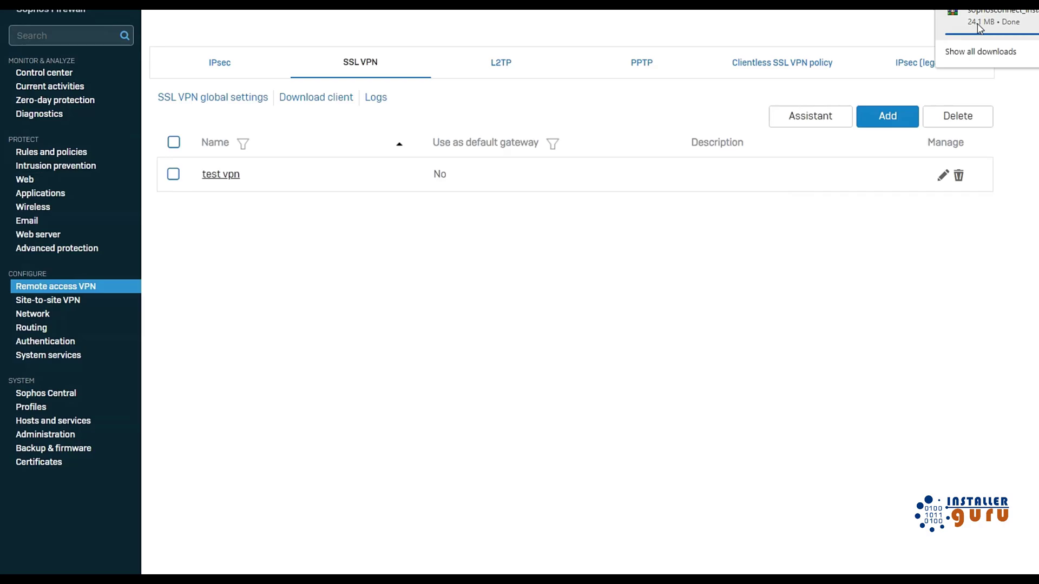
{"action": "left_click", "coordinate": [980, 27]}
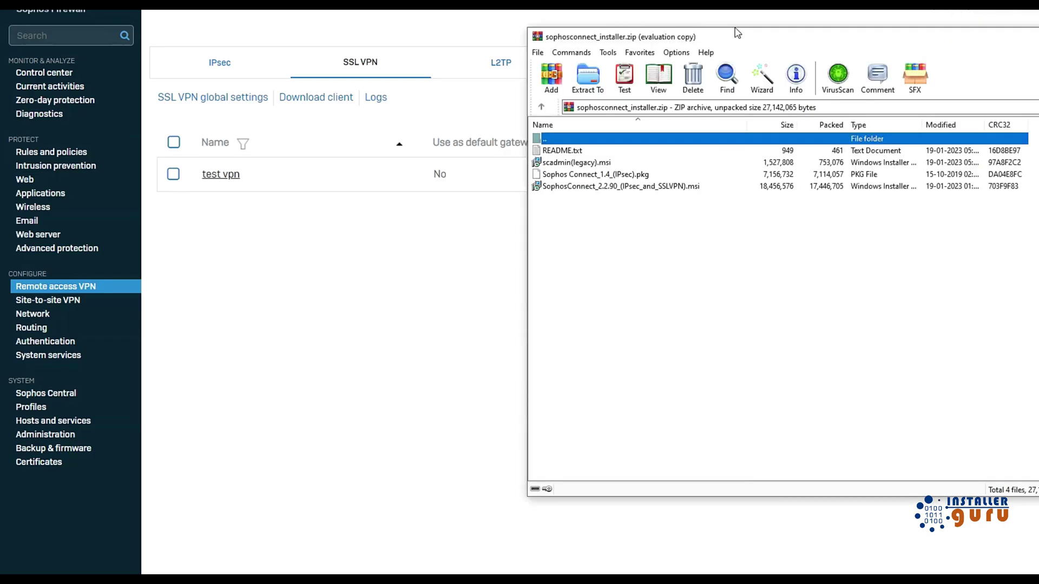
Run the SophosConnect_2.2.90 .msi from the WinRAR archive, accept the terms, and start installing.
{"action": "left_click", "coordinate": [626, 260]}
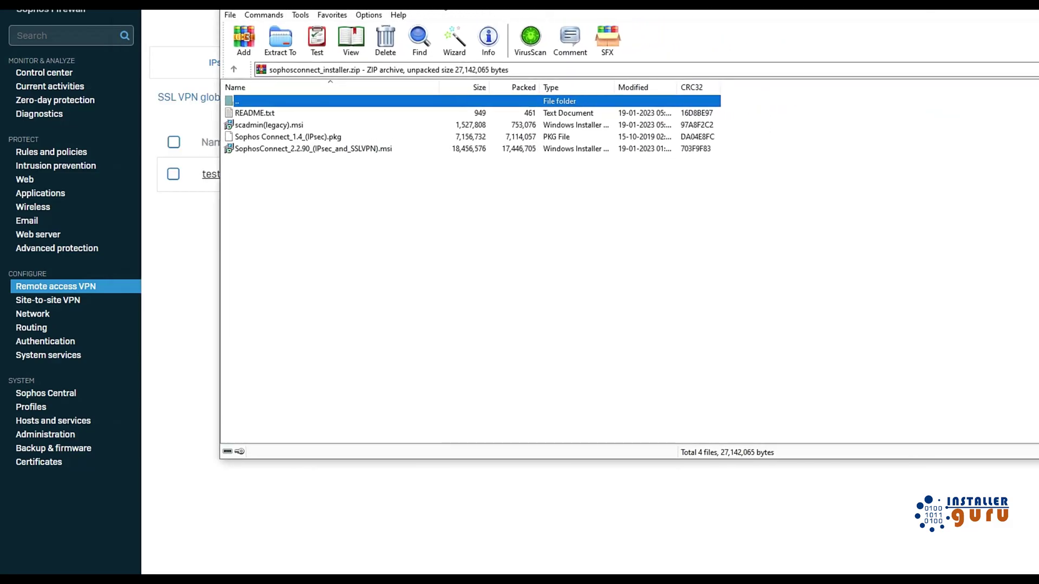
{"action": "left_click", "coordinate": [260, 128]}
{"action": "left_click", "coordinate": [256, 151]}
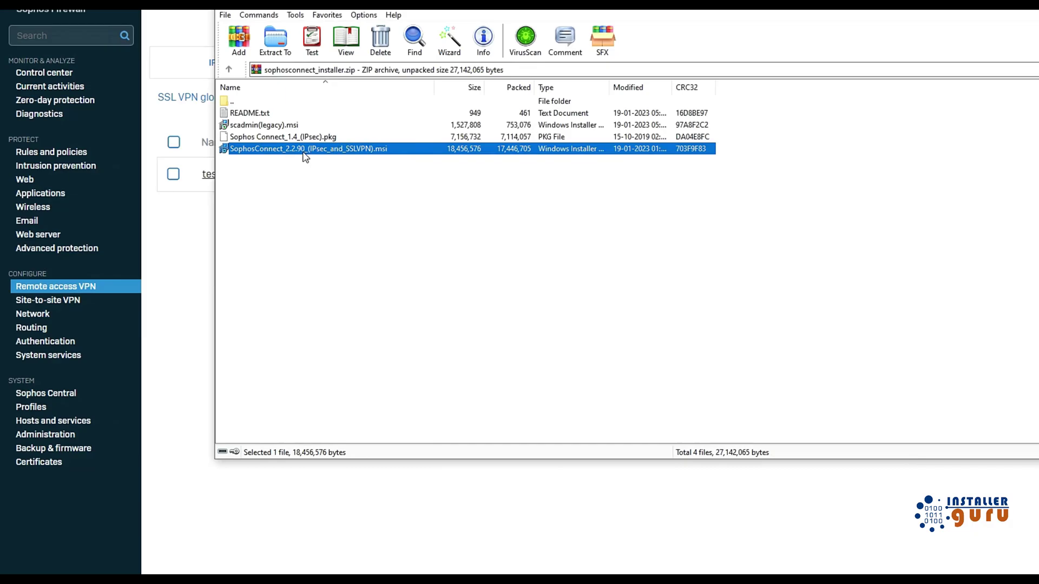
{"action": "double_click", "coordinate": [371, 153]}
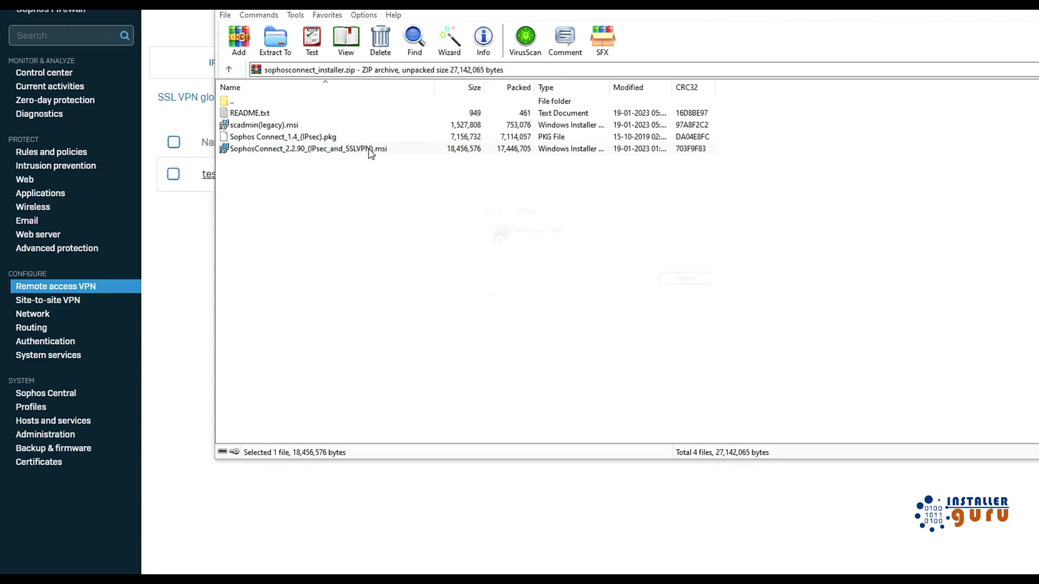
{"action": "left_click", "coordinate": [655, 353]}
{"action": "left_click", "coordinate": [586, 330]}
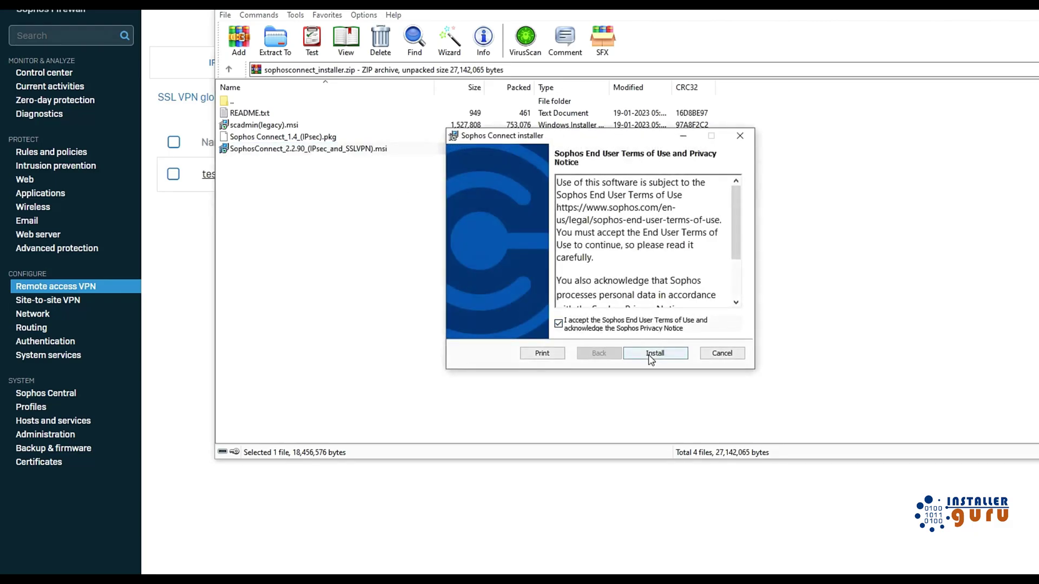
{"action": "left_click", "coordinate": [724, 354]}
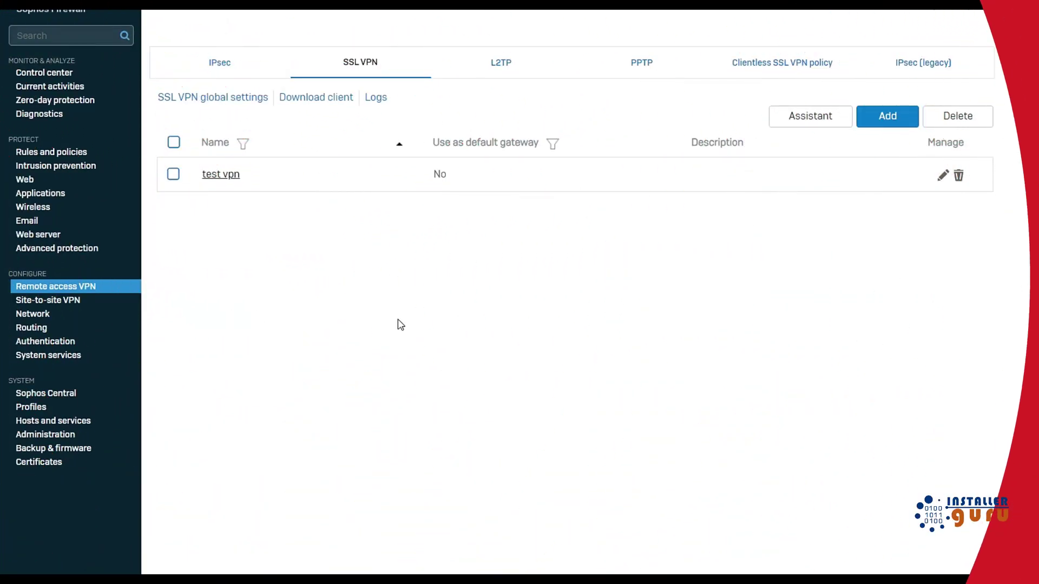
Expand the VPN Rules group under Rules and policies and begin a New firewall rule.
{"action": "left_click", "coordinate": [57, 152]}
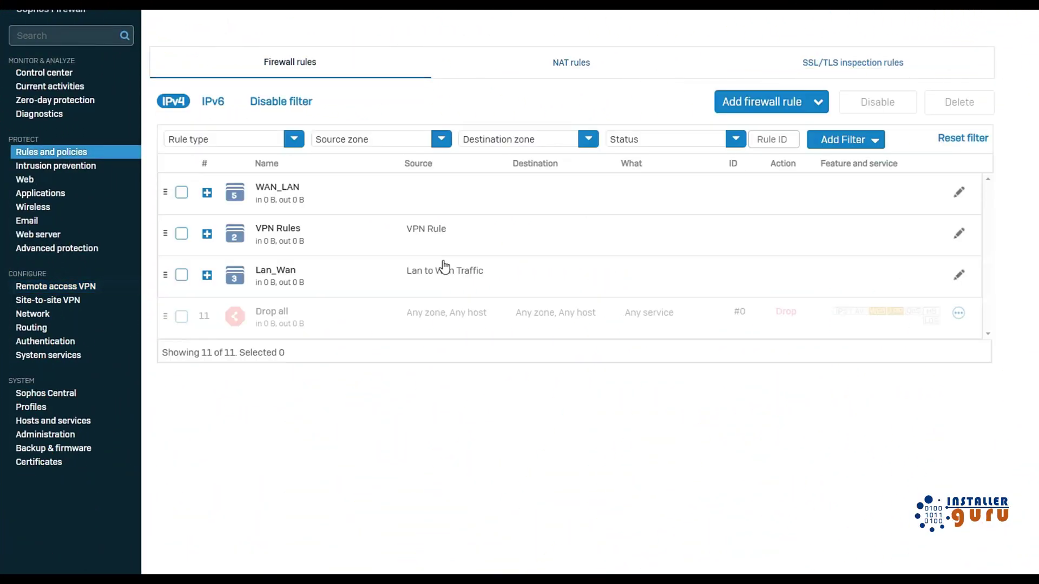
{"action": "left_click", "coordinate": [207, 235]}
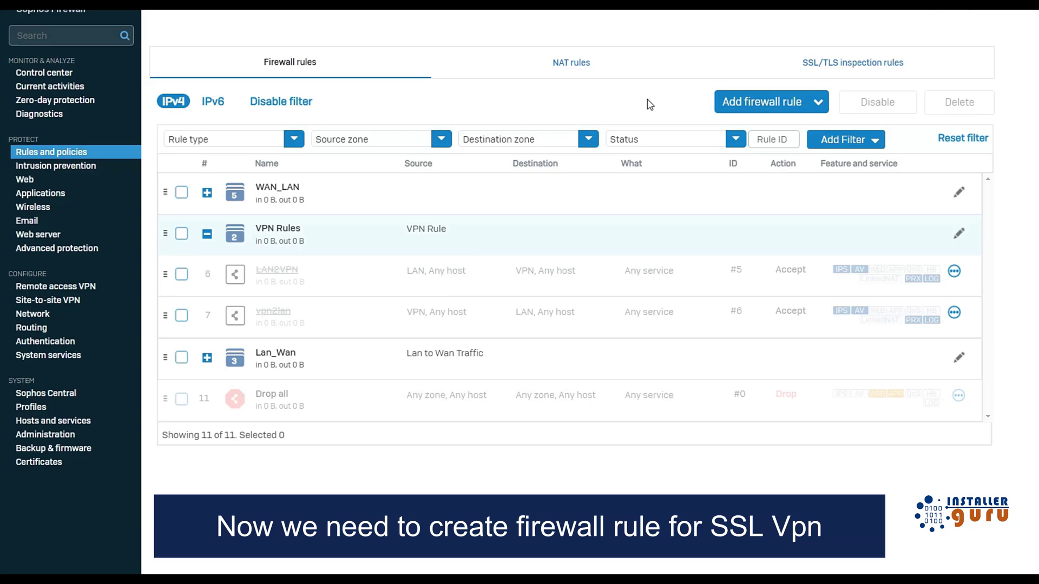
{"action": "left_click", "coordinate": [792, 103]}
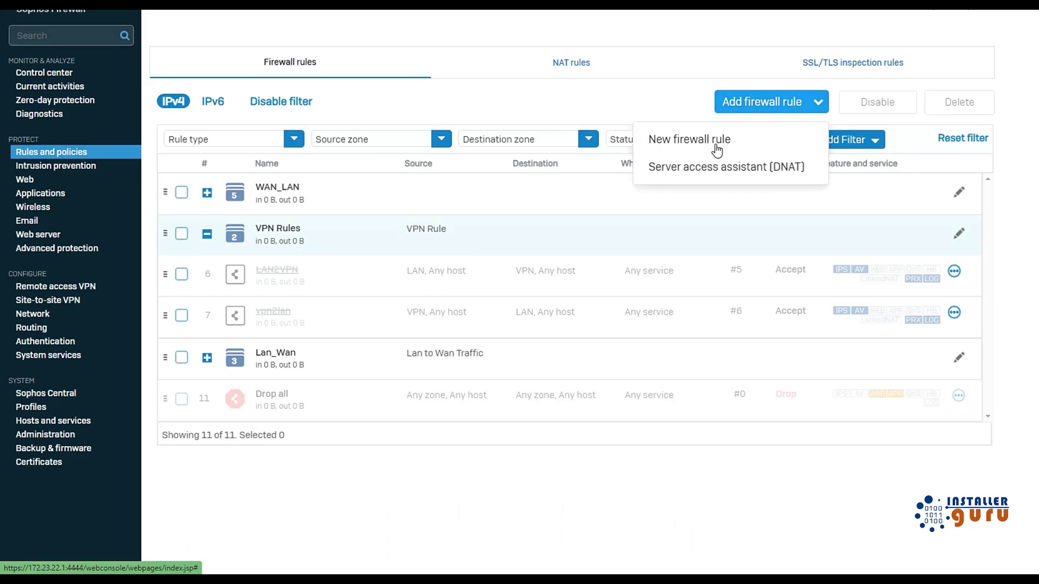
{"action": "left_click", "coordinate": [717, 142]}
{"action": "left_click", "coordinate": [285, 105]}
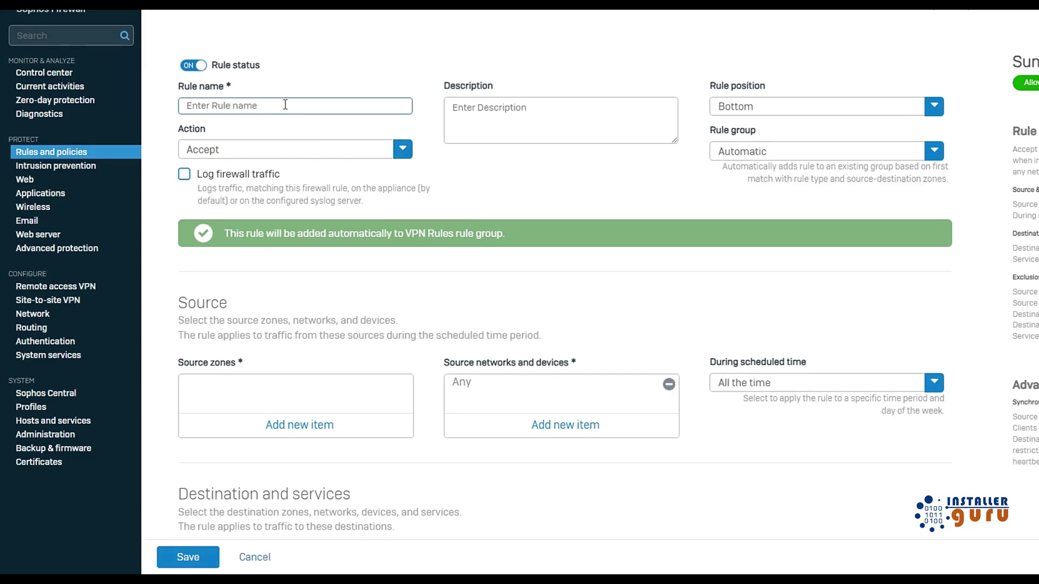
Name the rule VPN_LAN, place it in the VPN Rules group, and enable firewall traffic logging.
{"action": "type", "text": "VPN_LAN"}
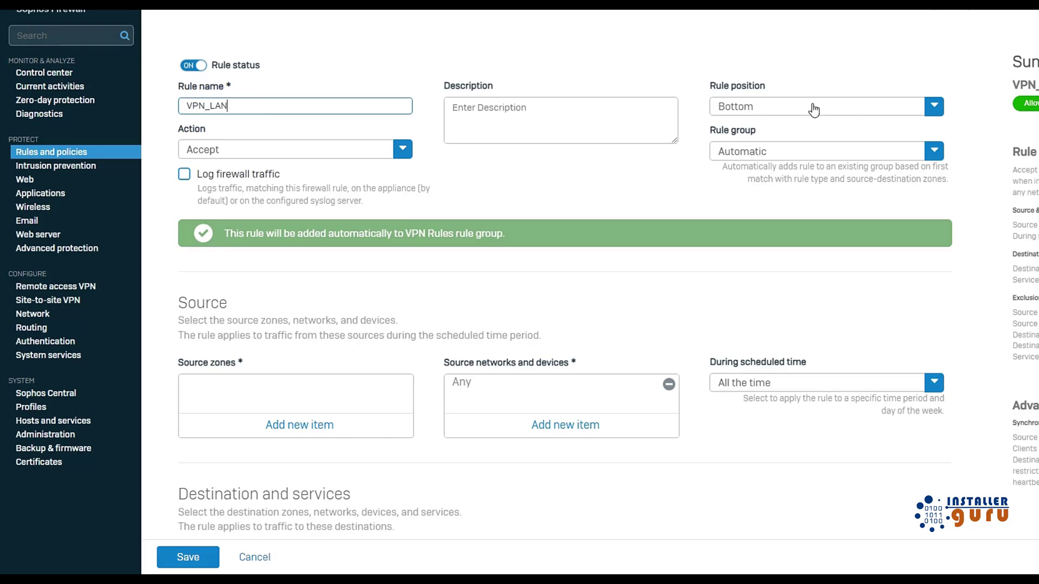
{"action": "left_click", "coordinate": [772, 148]}
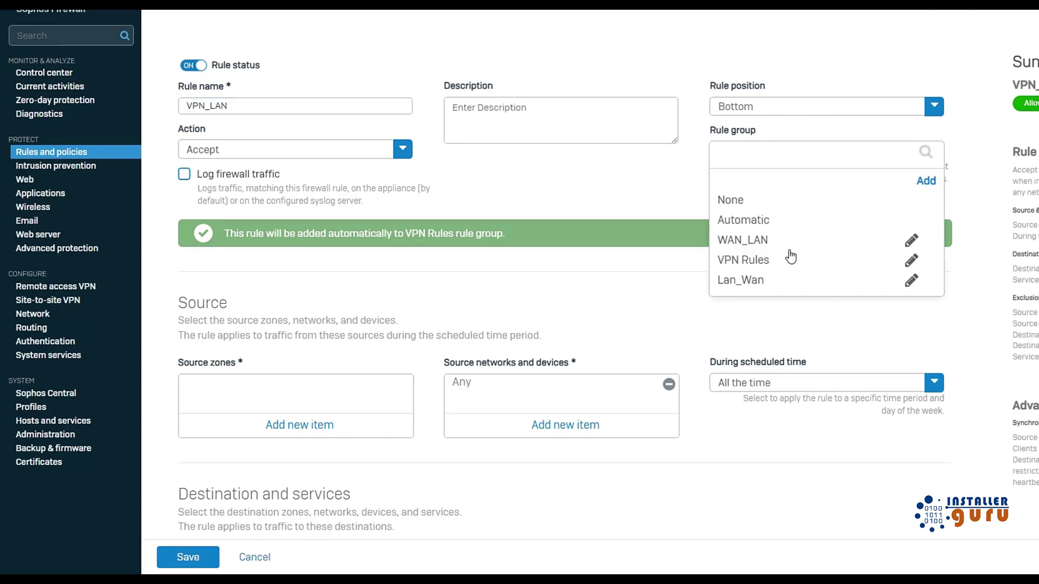
{"action": "left_click", "coordinate": [750, 261]}
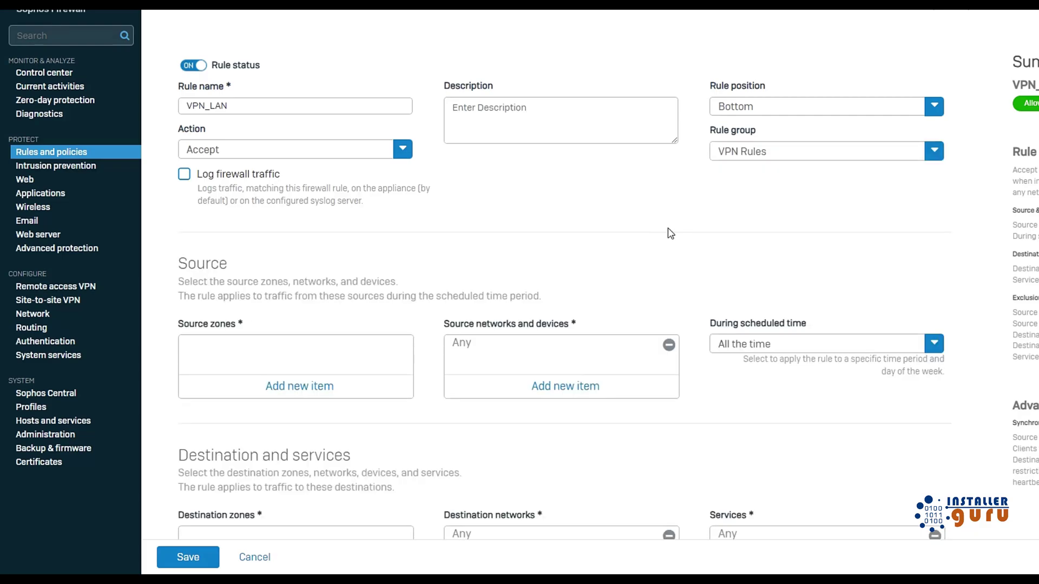
{"action": "left_click", "coordinate": [185, 175]}
Set source zone to VPN and destination zone to LAN, leaving source networks at Any.
{"action": "scroll", "coordinate": [498, 248], "scroll_direction": "down", "scroll_amount": 3}
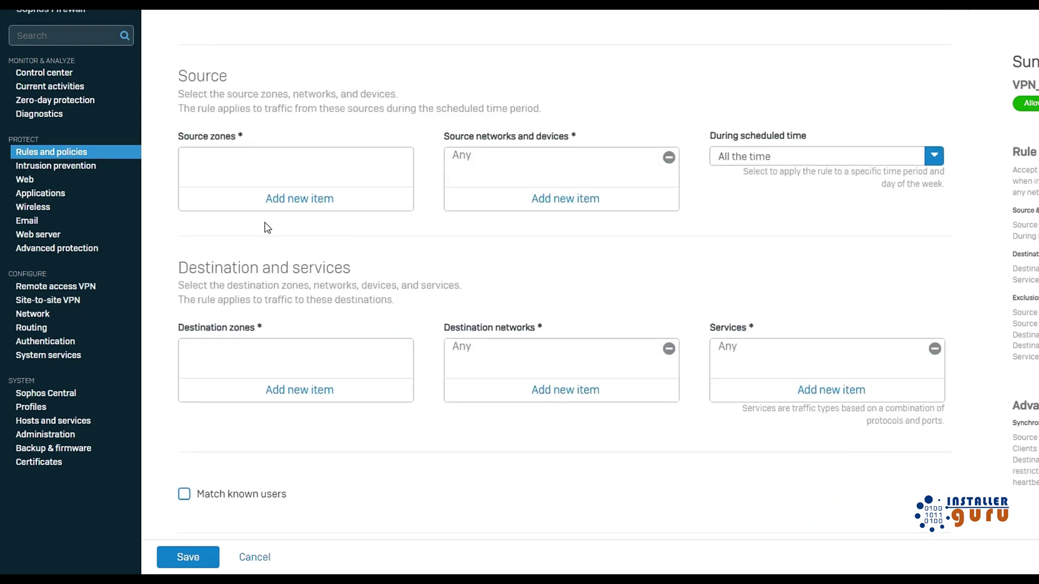
{"action": "left_click", "coordinate": [292, 199]}
{"action": "scroll", "coordinate": [290, 201], "scroll_direction": "up", "scroll_amount": 3}
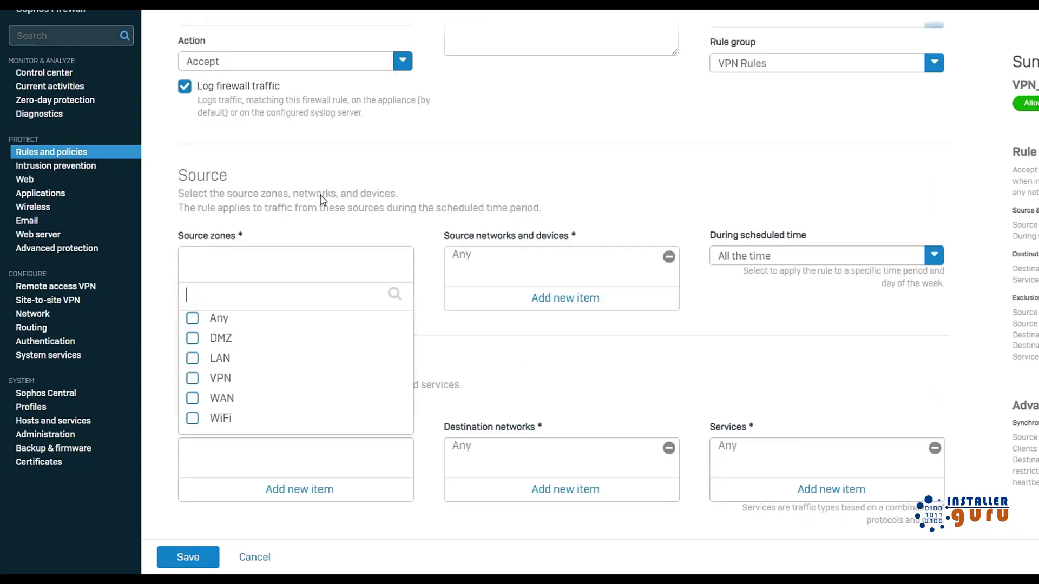
{"action": "scroll", "coordinate": [430, 262], "scroll_direction": "down", "scroll_amount": 4}
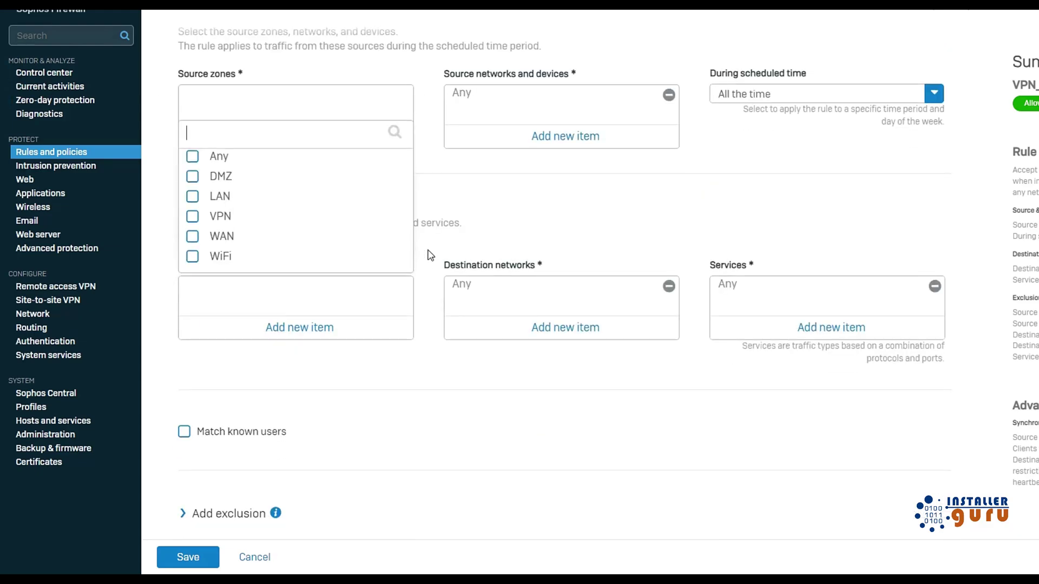
{"action": "type", "text": "vpn"}
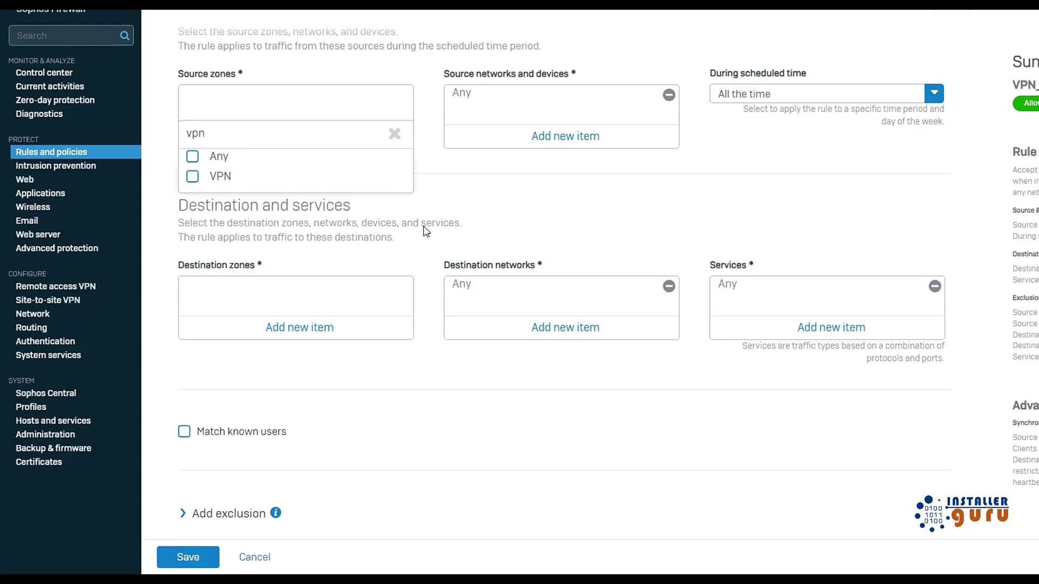
{"action": "left_click", "coordinate": [194, 177]}
{"action": "left_click", "coordinate": [264, 205]}
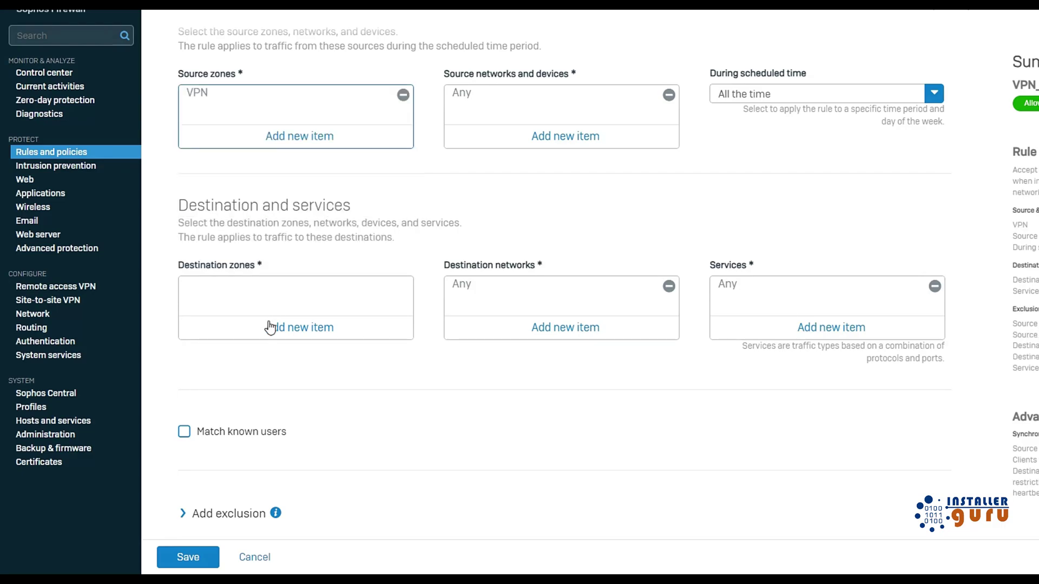
{"action": "left_click", "coordinate": [275, 327]}
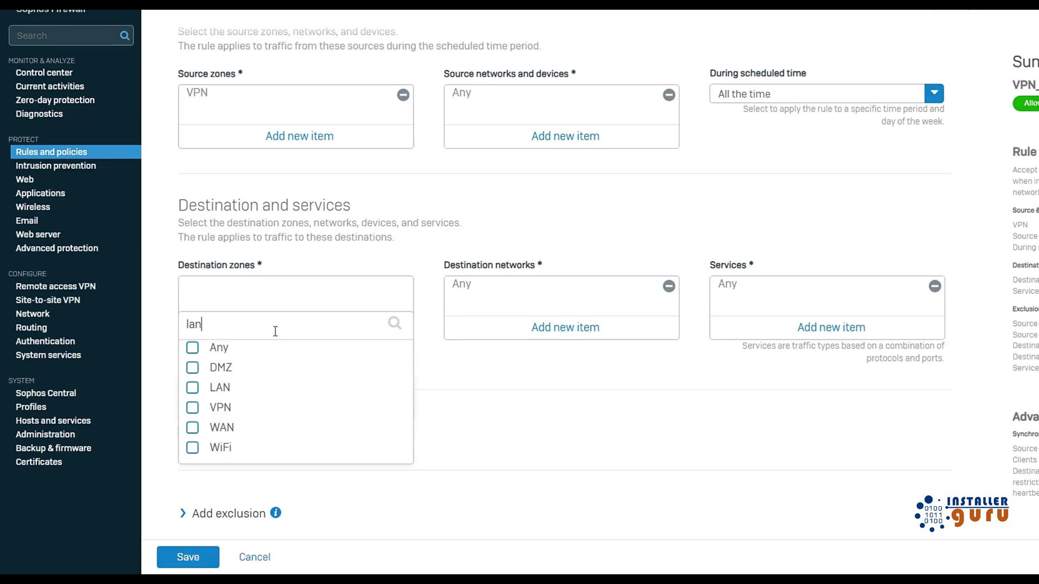
{"action": "left_click", "coordinate": [193, 367]}
{"action": "left_click", "coordinate": [279, 395]}
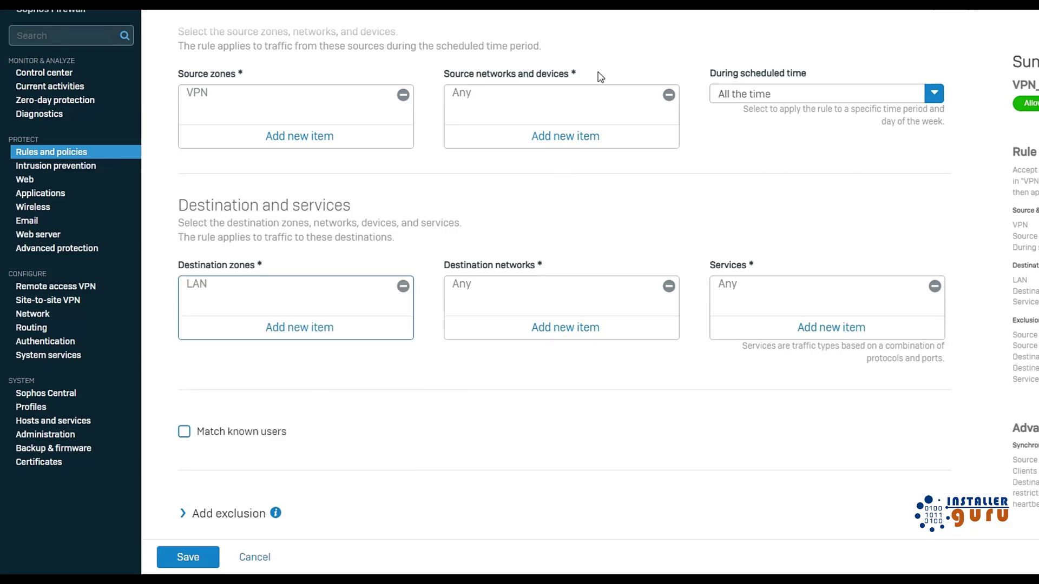
{"action": "left_click", "coordinate": [560, 136]}
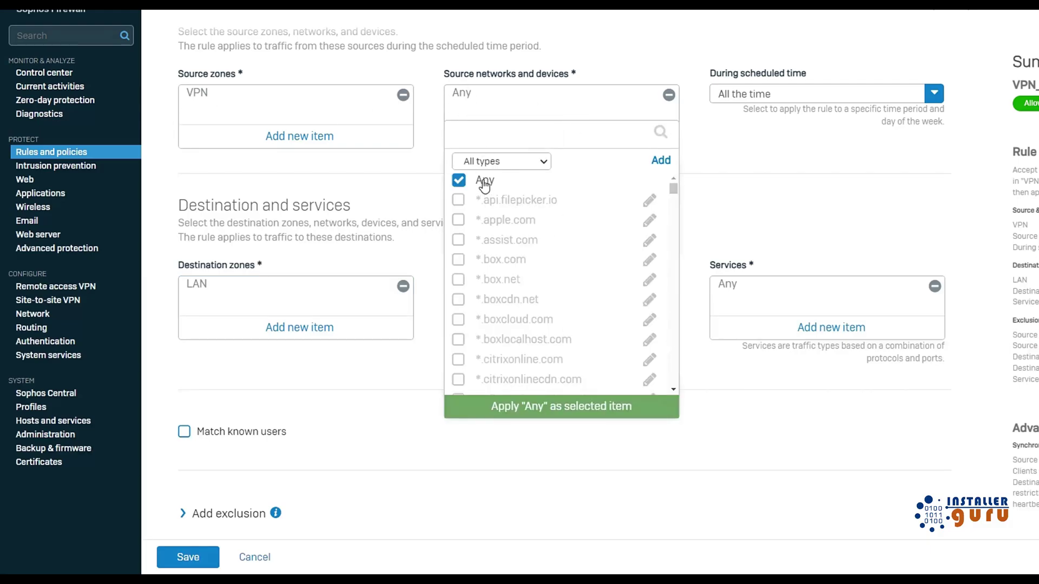
{"action": "left_click", "coordinate": [824, 158]}
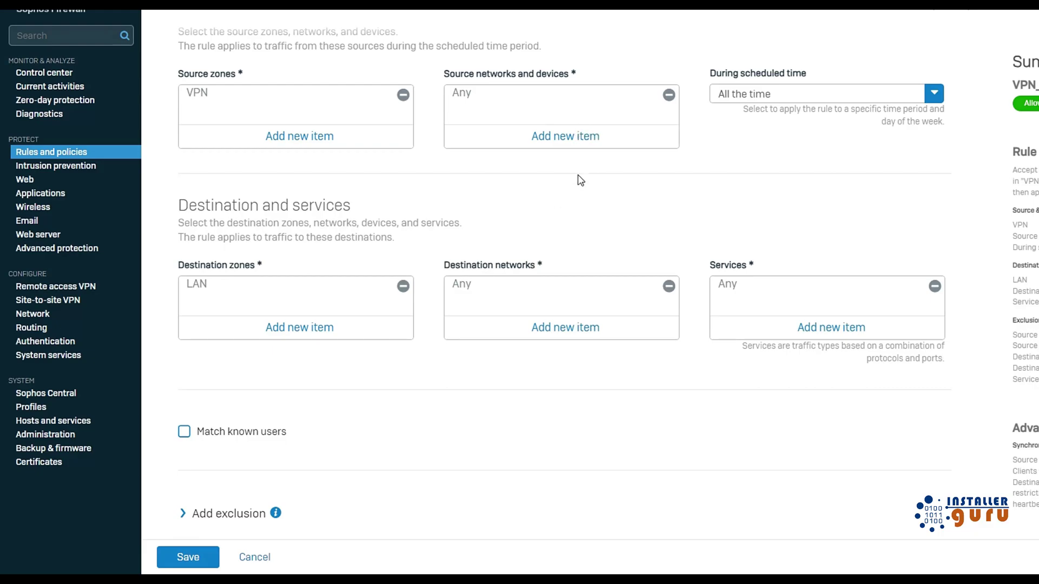
Review the rule's destination networks, leaving them at Any.
{"action": "left_click", "coordinate": [570, 328]}
{"action": "left_click", "coordinate": [459, 282]}
{"action": "scroll", "coordinate": [582, 357], "scroll_direction": "down", "scroll_amount": 10}
{"action": "scroll", "coordinate": [581, 357], "scroll_direction": "down", "scroll_amount": 5}
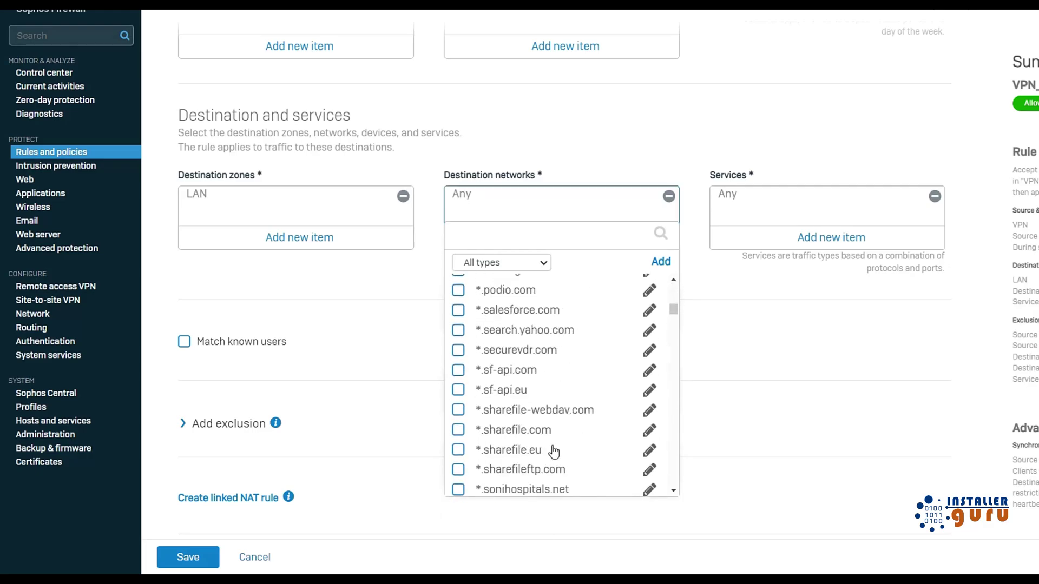
{"action": "left_click", "coordinate": [704, 289]}
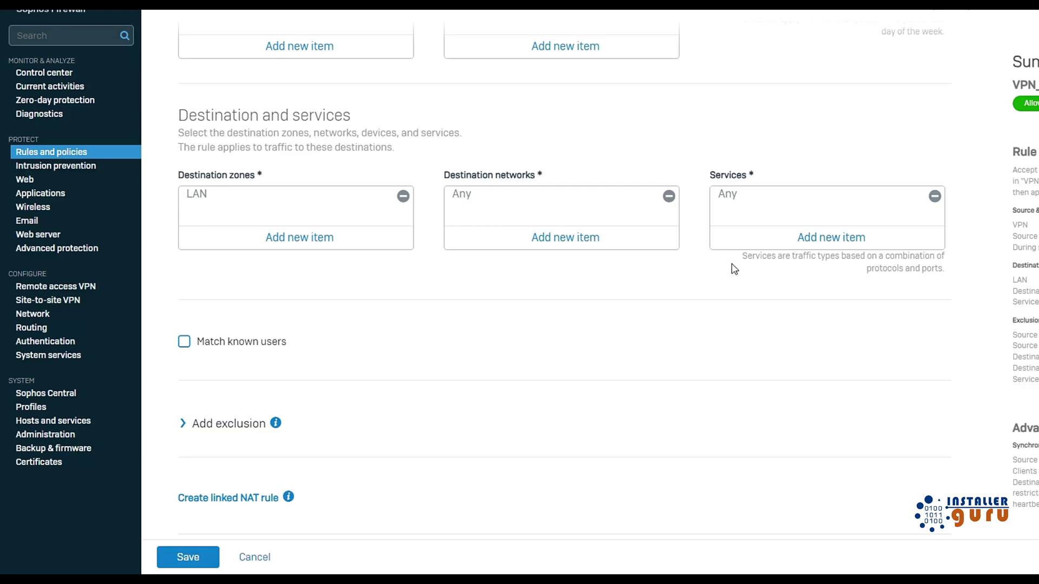
Start a new custom service for the rule, then cancel it, keeping services at Any.
{"action": "left_click", "coordinate": [802, 241]}
{"action": "left_click", "coordinate": [920, 264]}
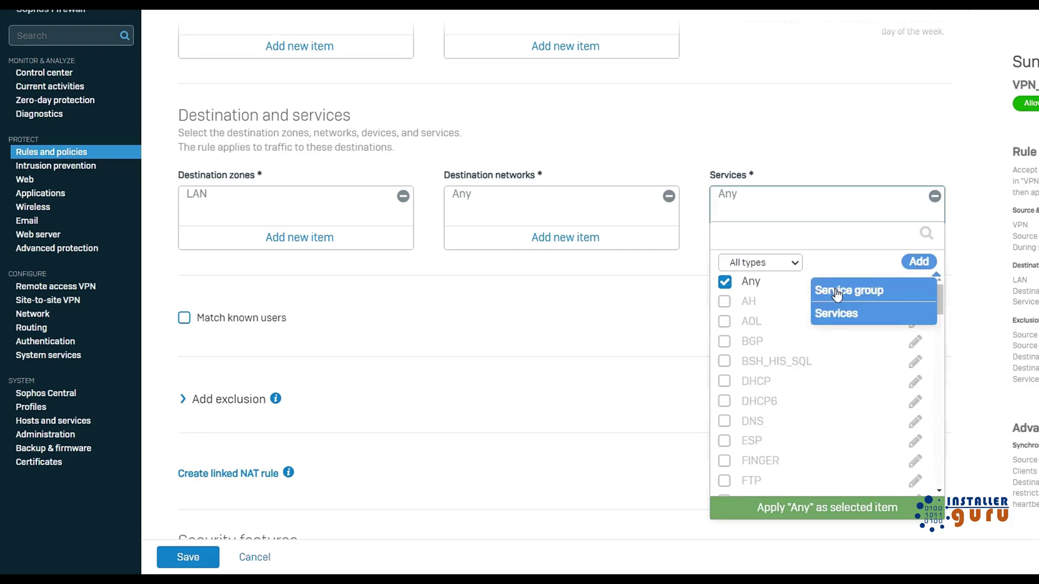
{"action": "left_click", "coordinate": [844, 314]}
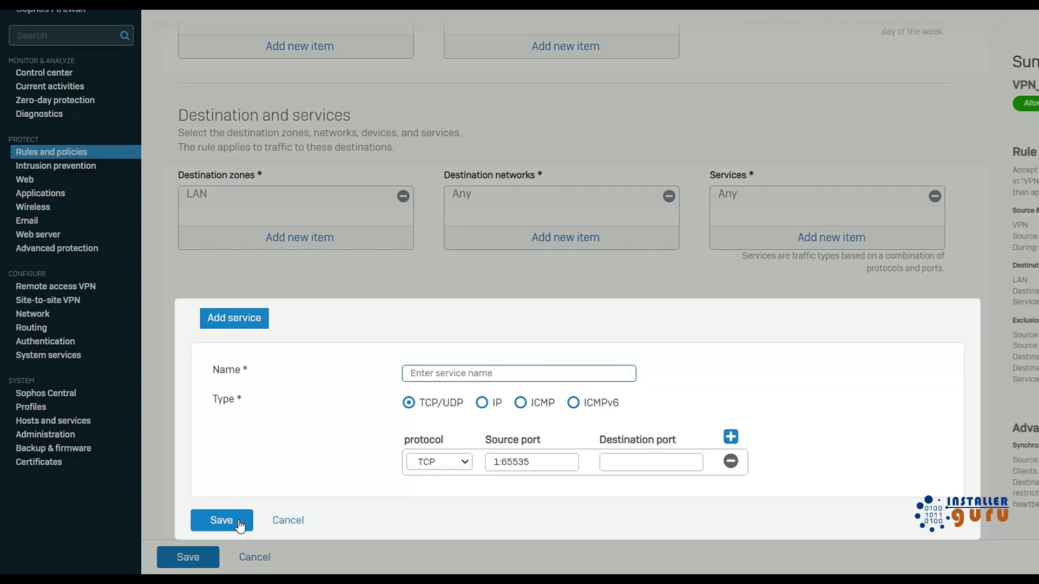
{"action": "left_click", "coordinate": [287, 520]}
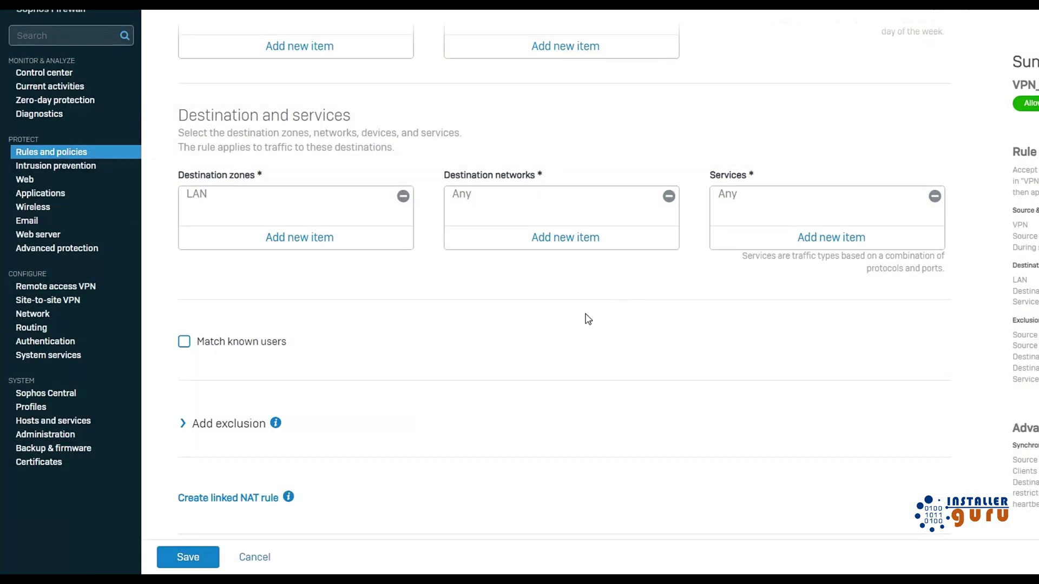
{"action": "scroll", "coordinate": [588, 319], "scroll_direction": "down", "scroll_amount": 7}
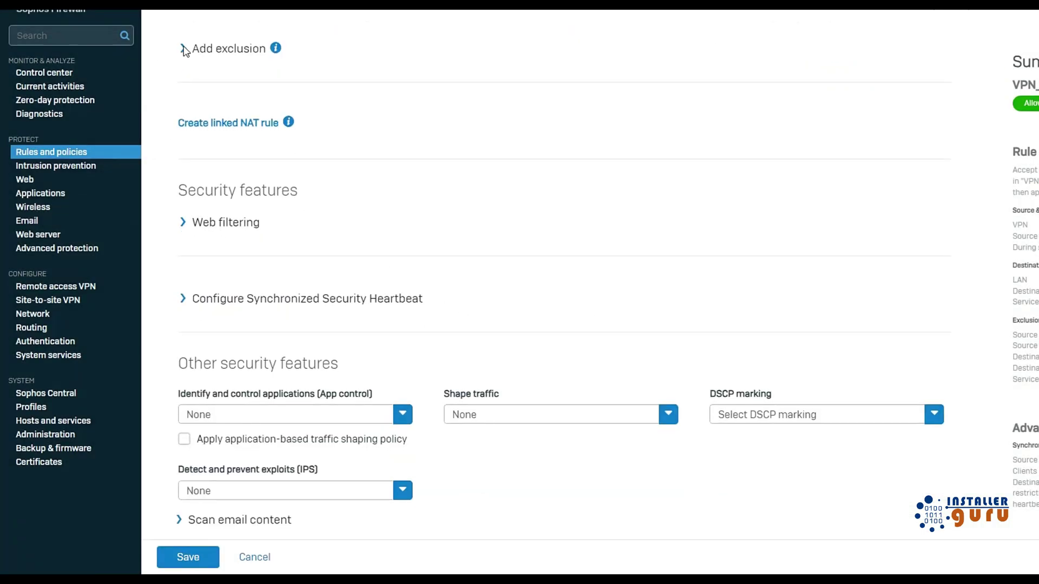
Enable Scan HTTP and decrypted HTTPS and Scan FTP for malware, keeping web policy None.
{"action": "left_click", "coordinate": [184, 223]}
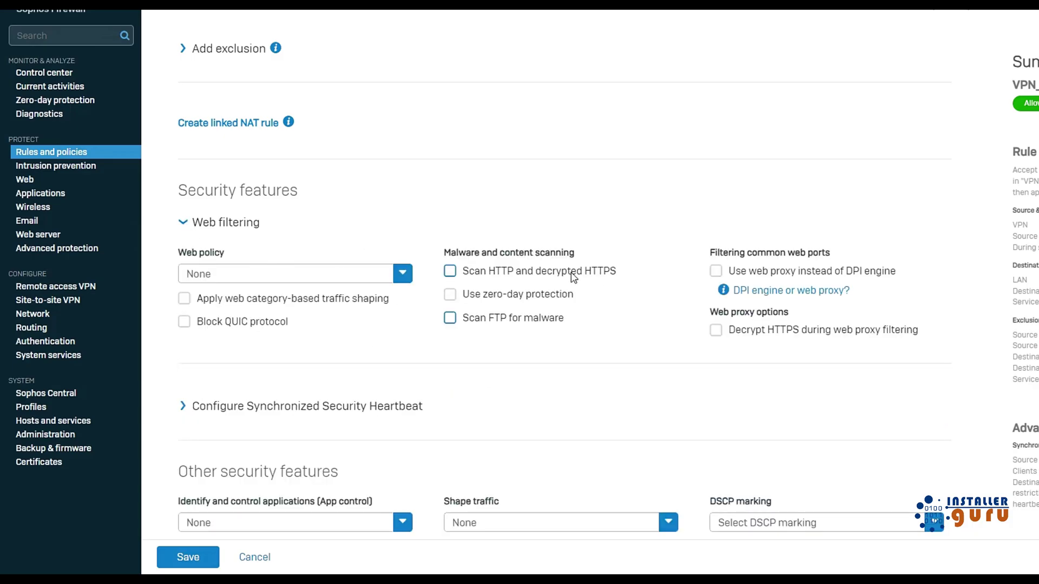
{"action": "left_click", "coordinate": [474, 276]}
{"action": "left_click", "coordinate": [184, 323]}
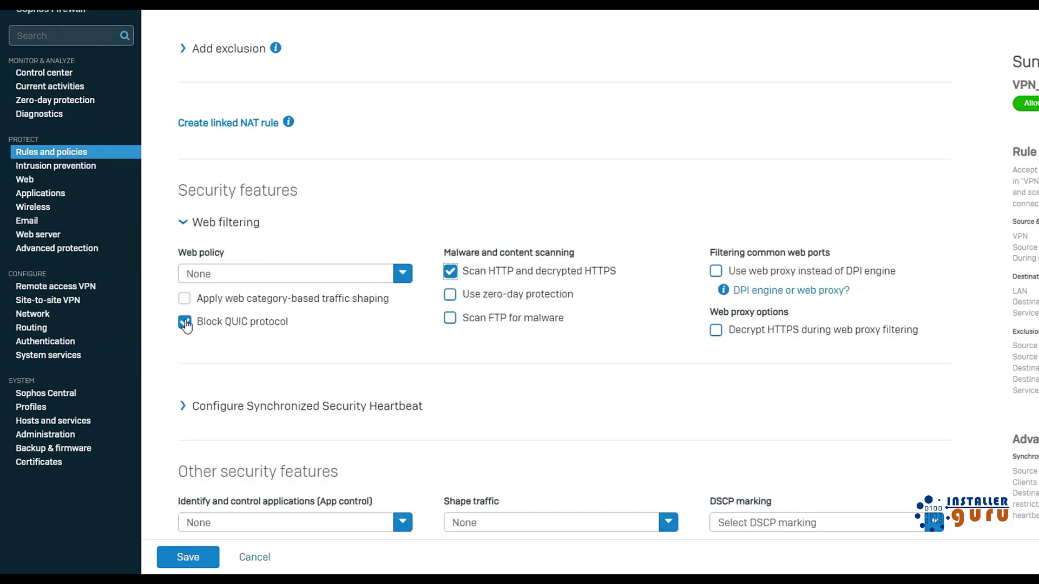
{"action": "left_click", "coordinate": [185, 323]}
{"action": "left_click", "coordinate": [451, 320]}
{"action": "left_click", "coordinate": [304, 278]}
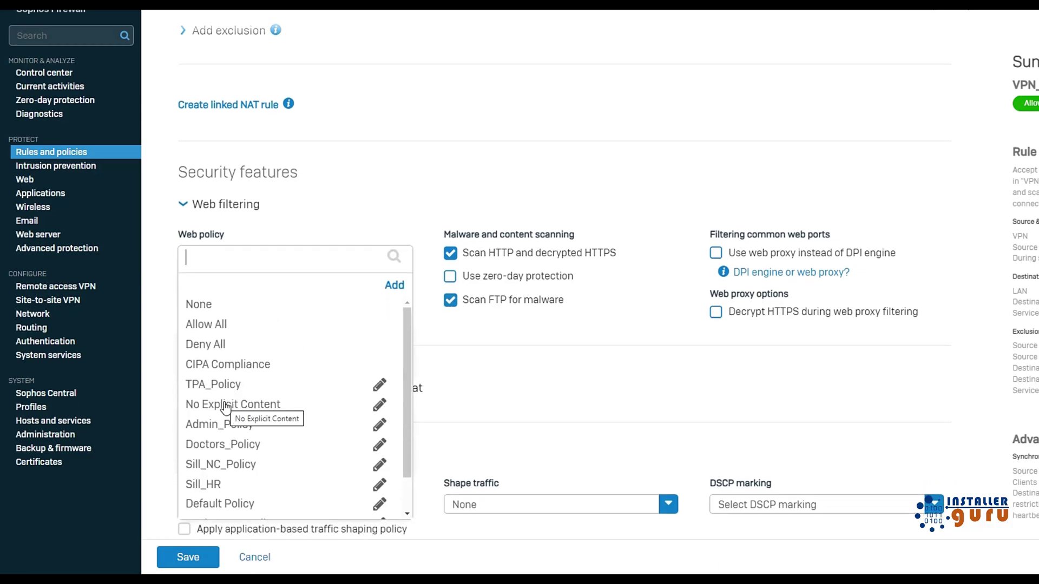
{"action": "left_click", "coordinate": [609, 325]}
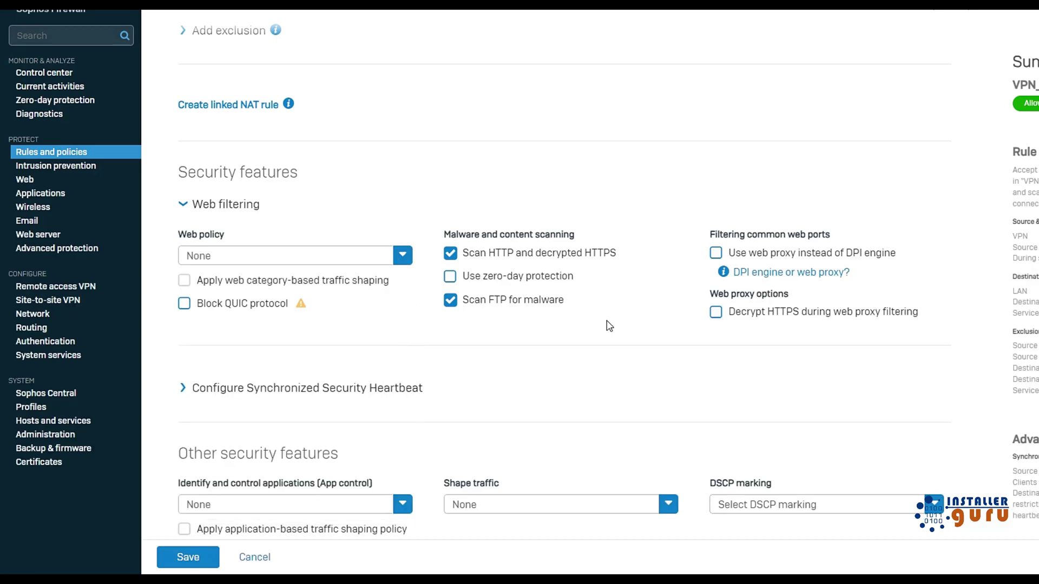
Set the intrusion prevention policy to generalpolicy and save the VPN_LAN rule.
{"action": "scroll", "coordinate": [609, 325], "scroll_direction": "down", "scroll_amount": 3}
{"action": "left_click", "coordinate": [258, 494]}
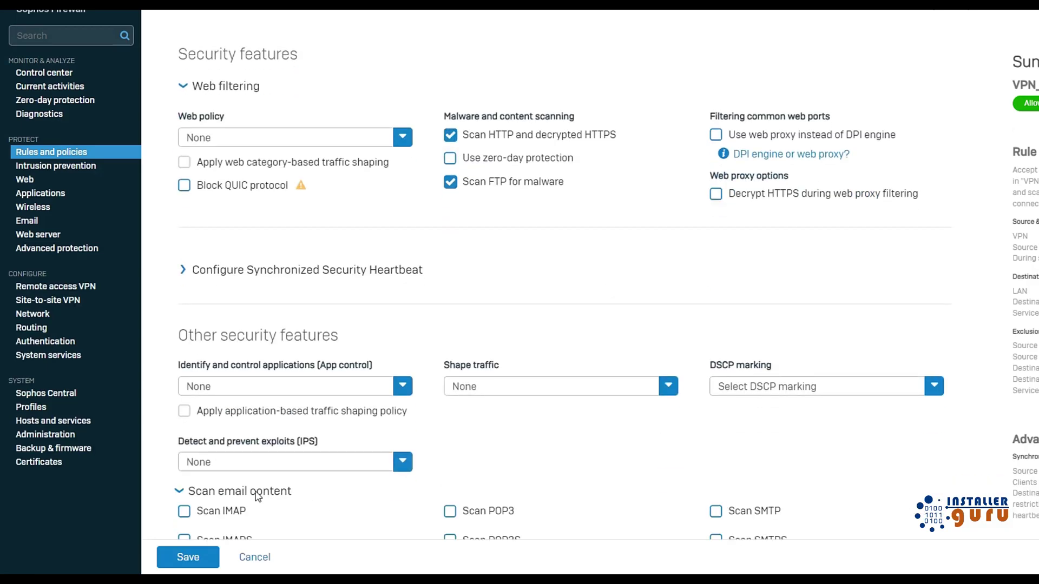
{"action": "scroll", "coordinate": [257, 495], "scroll_direction": "down", "scroll_amount": 1}
{"action": "left_click_drag", "start_coordinate": [179, 386], "coordinate": [308, 385]}
{"action": "left_click", "coordinate": [384, 382]}
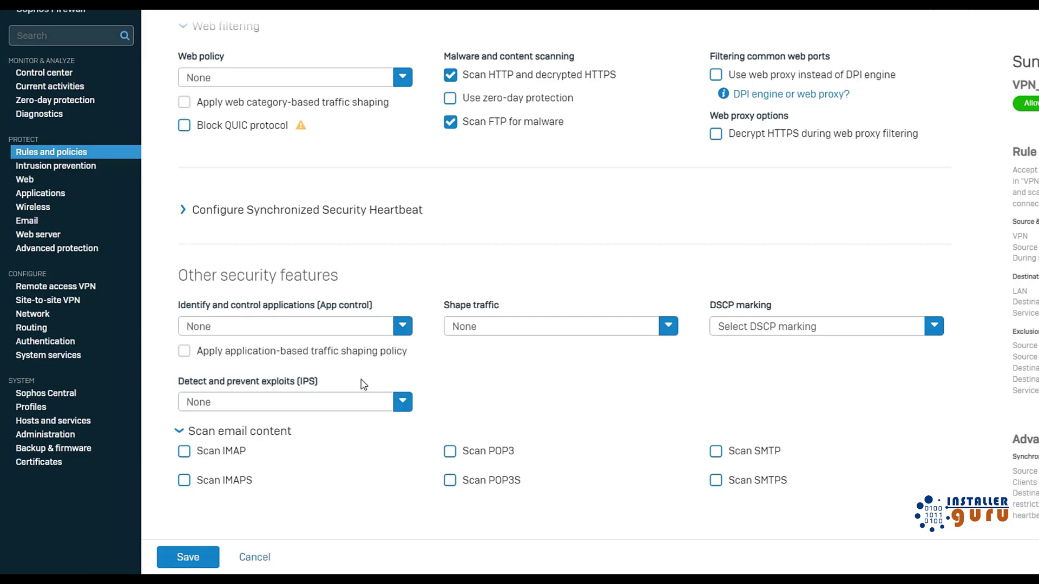
{"action": "left_click", "coordinate": [322, 403]}
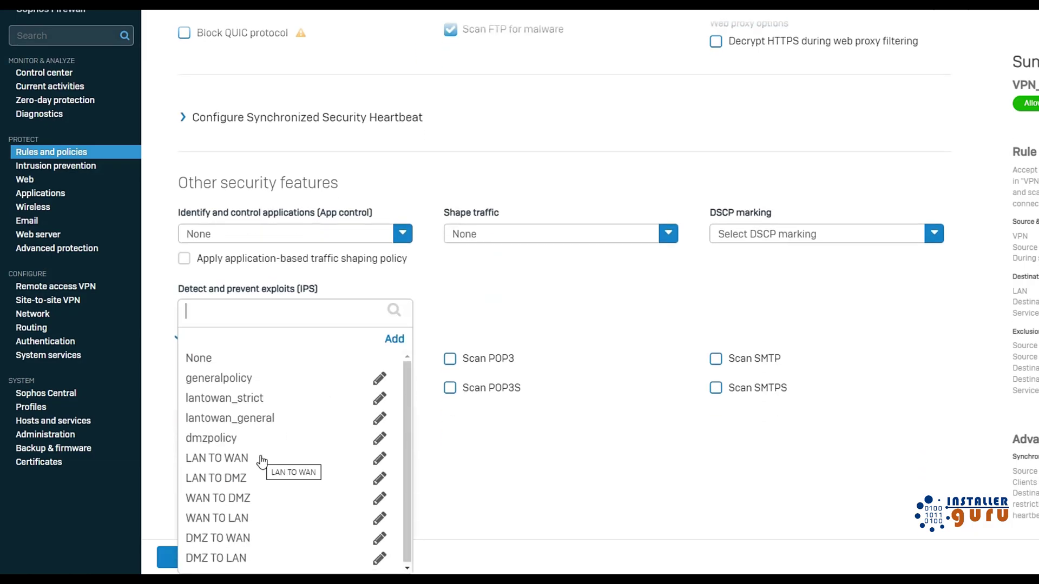
{"action": "left_click", "coordinate": [218, 378]}
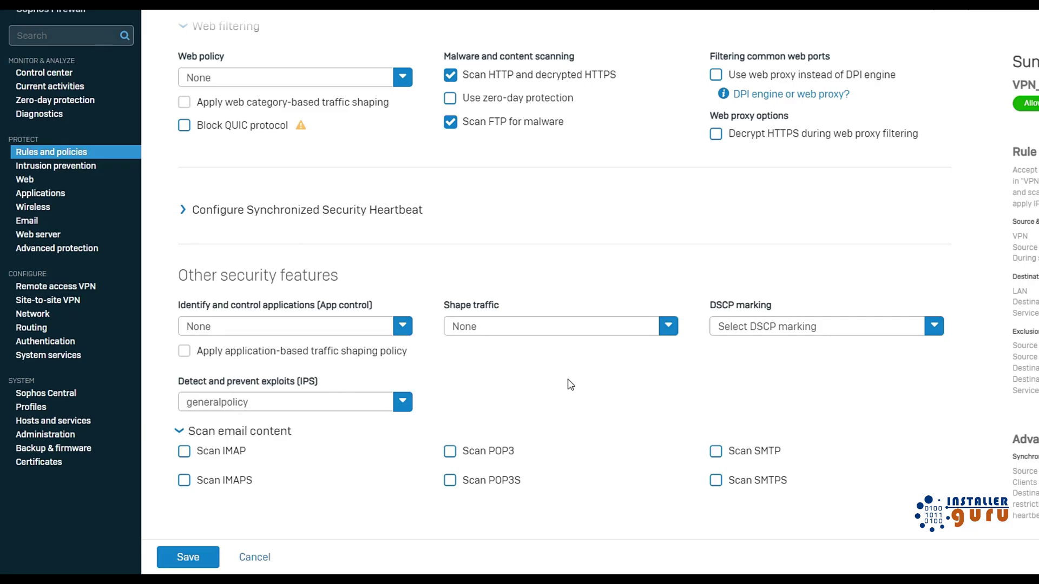
{"action": "scroll", "coordinate": [528, 448], "scroll_direction": "up", "scroll_amount": 10}
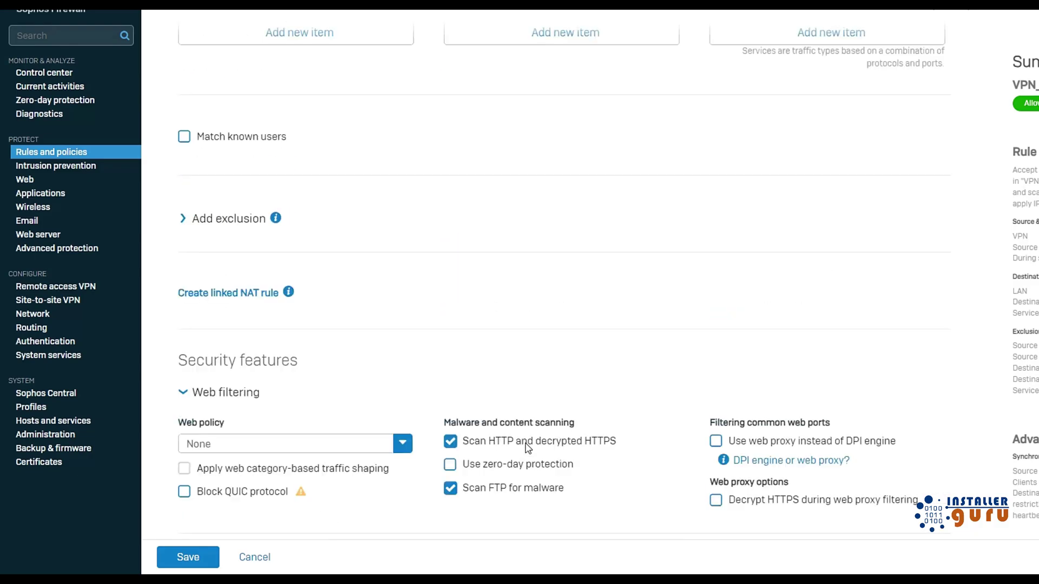
{"action": "left_click", "coordinate": [194, 562]}
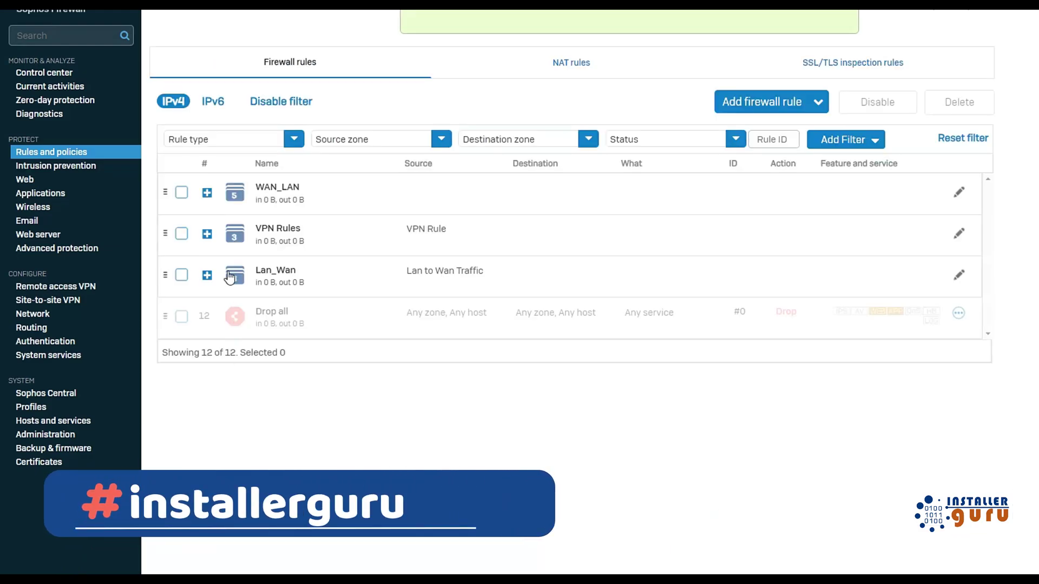
Expand the VPN Rules group and bring up the VPN_LAN rule's actions menu.
{"action": "left_click", "coordinate": [207, 234]}
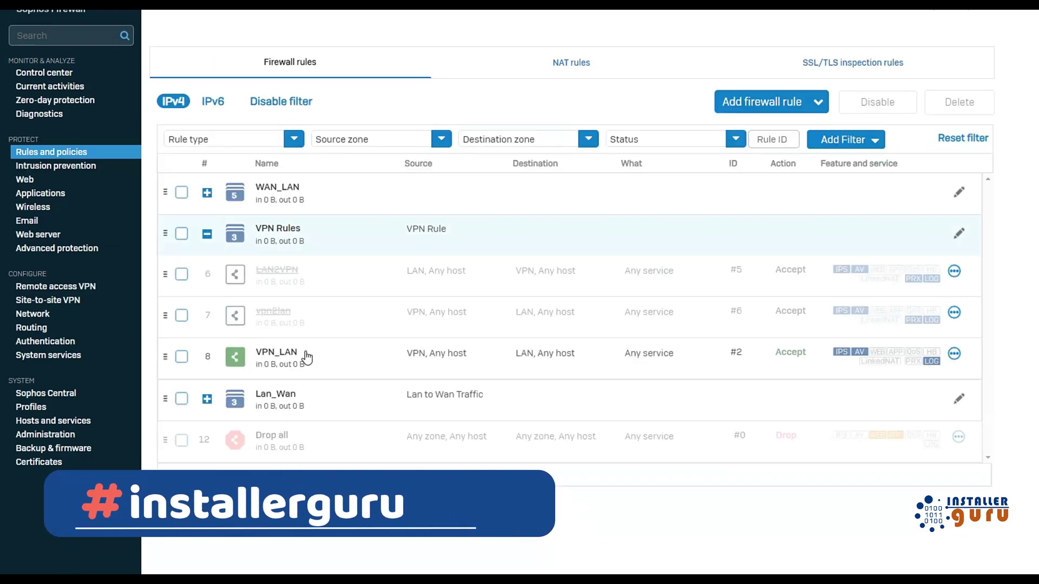
{"action": "left_click", "coordinate": [954, 353]}
Clone the VPN_LAN rule and rename the copy Lan_VPN.
{"action": "left_click", "coordinate": [898, 454]}
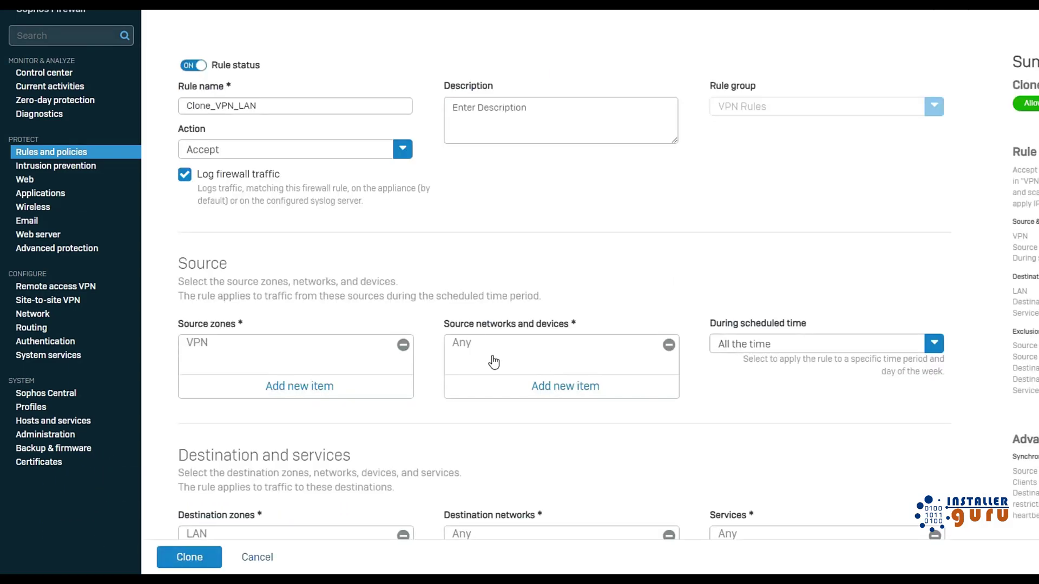
{"action": "left_click_drag", "start_coordinate": [218, 108], "coordinate": [175, 108]}
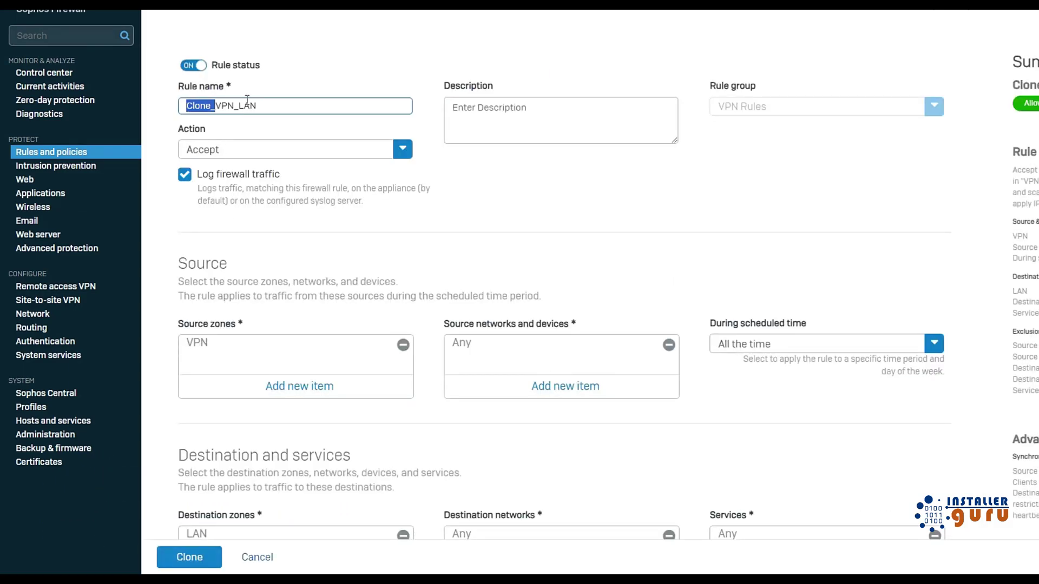
{"action": "key", "text": "BackSpace"}
{"action": "left_click_drag", "start_coordinate": [252, 104], "coordinate": [147, 87]}
{"action": "type", "text": "Lan_VPN"}
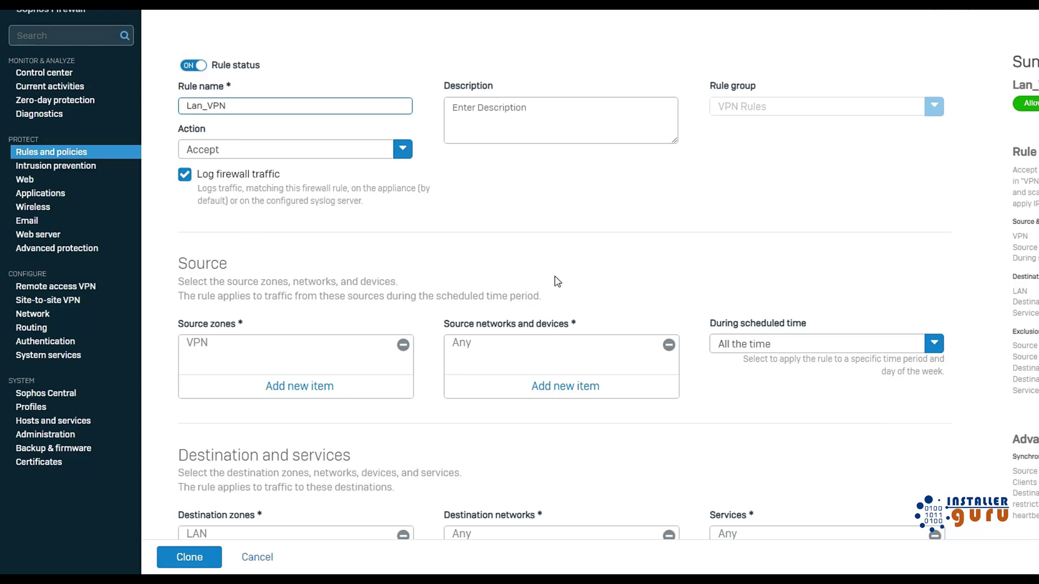
Swap the clone's zones to source LAN and destination VPN, then create the Lan_VPN rule.
{"action": "scroll", "coordinate": [552, 279], "scroll_direction": "down", "scroll_amount": 3}
{"action": "left_click", "coordinate": [402, 158]}
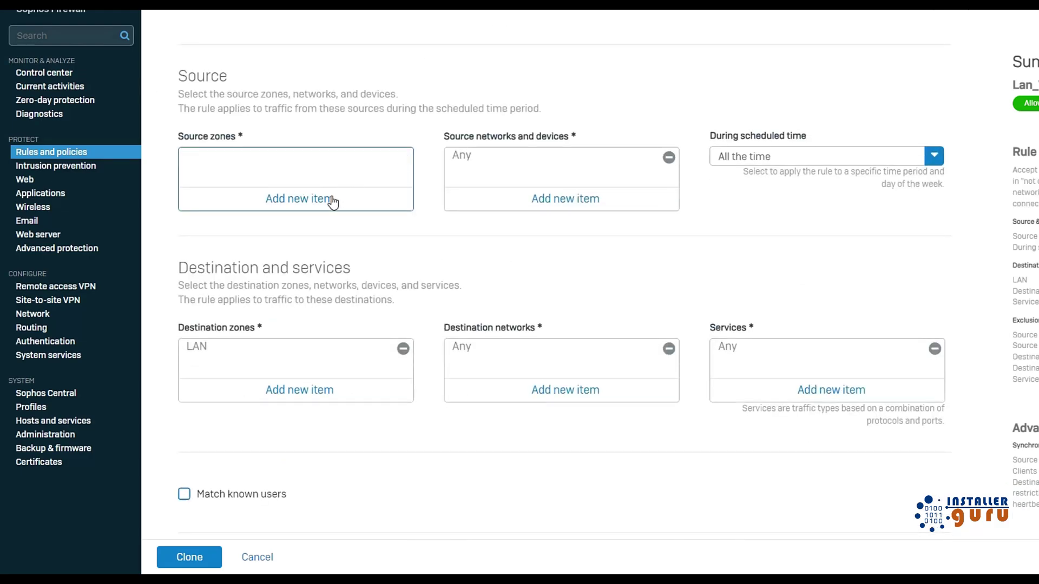
{"action": "left_click", "coordinate": [330, 200]}
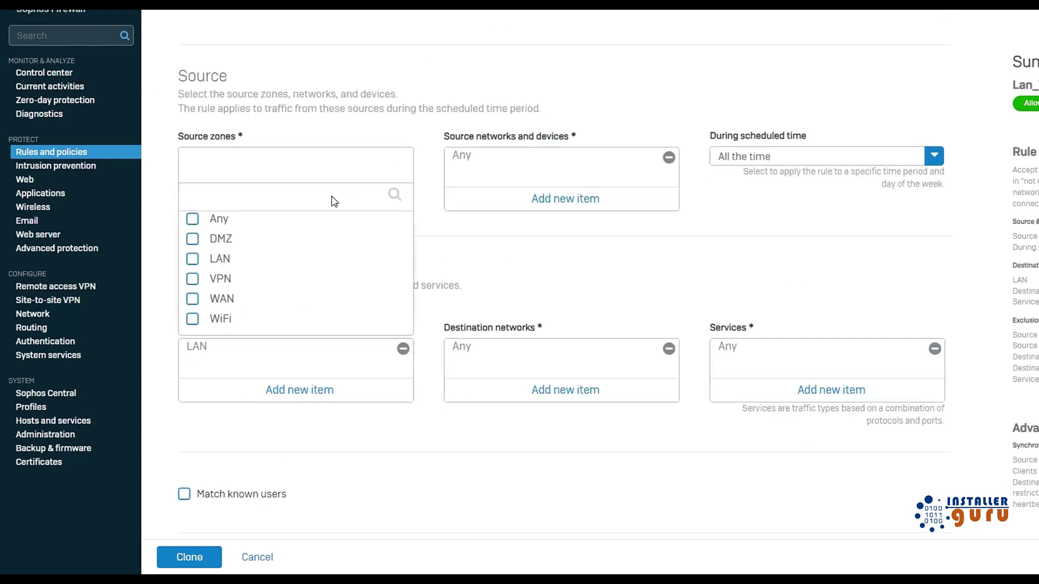
{"action": "left_click", "coordinate": [193, 238]}
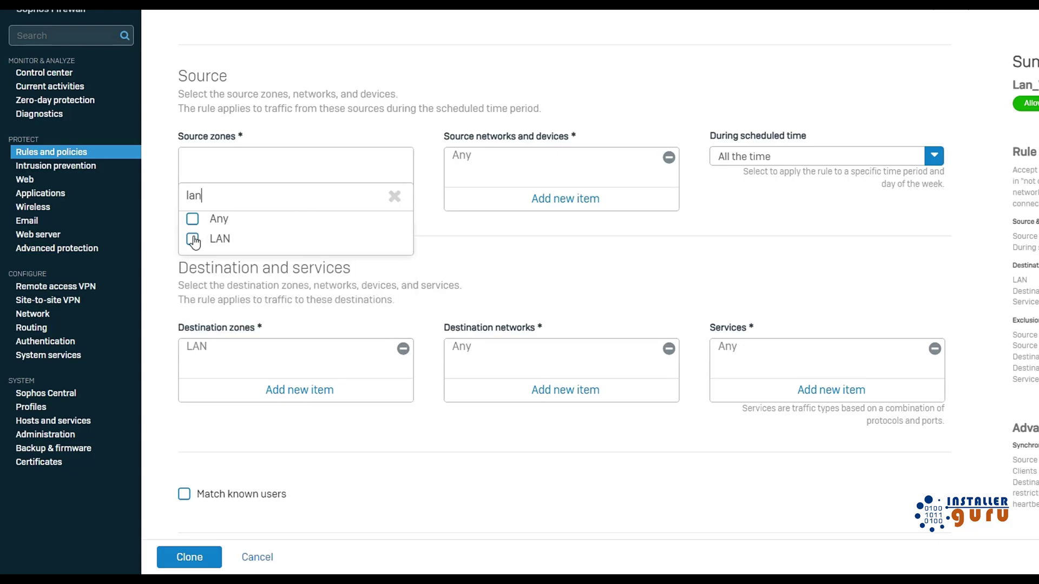
{"action": "left_click", "coordinate": [237, 273]}
{"action": "left_click", "coordinate": [402, 348]}
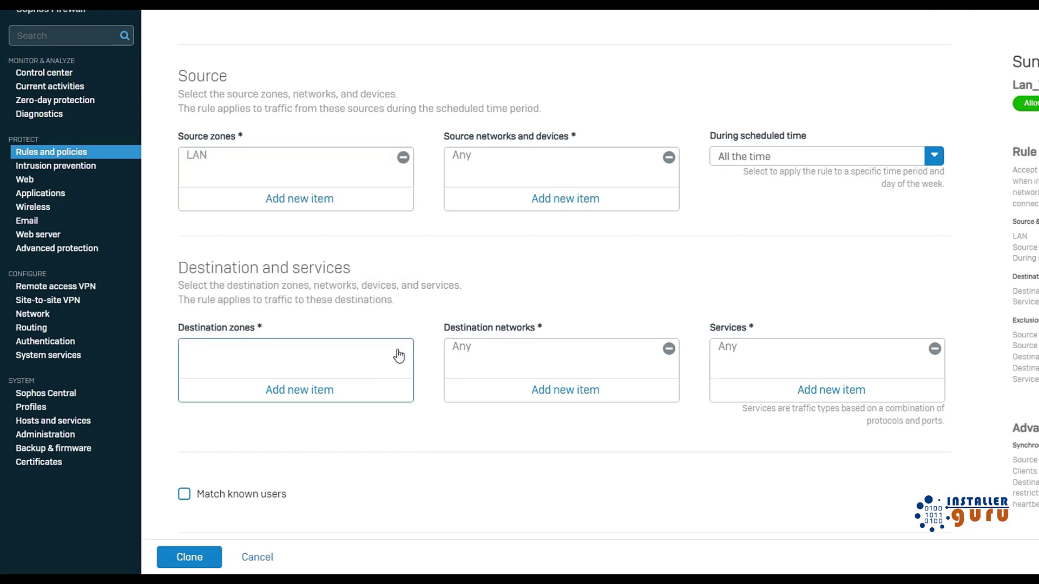
{"action": "left_click", "coordinate": [344, 392]}
{"action": "type", "text": "vpn"}
{"action": "left_click", "coordinate": [192, 422]}
{"action": "left_click", "coordinate": [237, 457]}
{"action": "scroll", "coordinate": [433, 428], "scroll_direction": "down", "scroll_amount": 7}
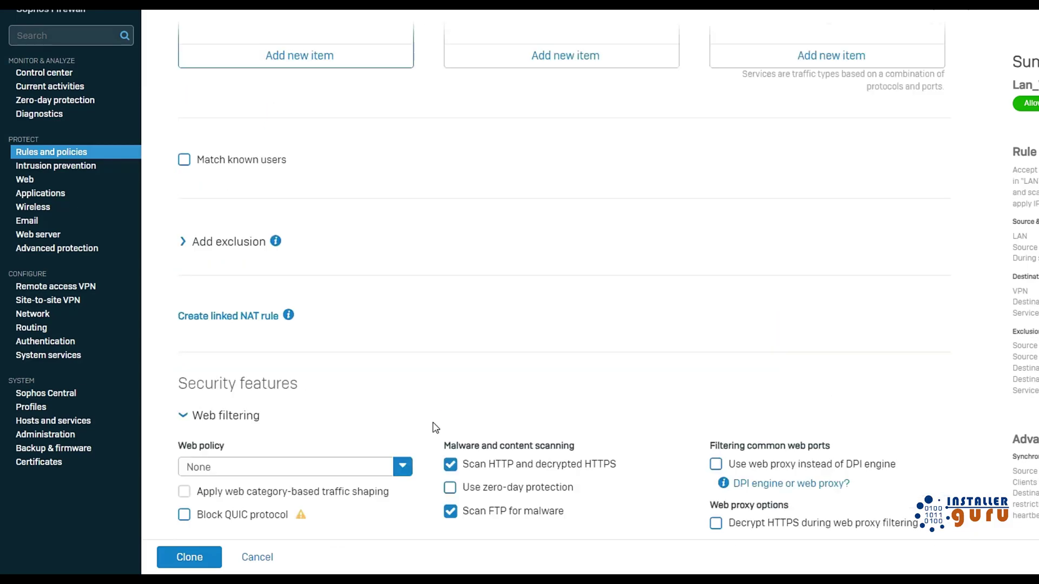
{"action": "scroll", "coordinate": [433, 422], "scroll_direction": "down", "scroll_amount": 5}
{"action": "left_click", "coordinate": [189, 557]}
{"action": "scroll", "coordinate": [536, 271], "scroll_direction": "up", "scroll_amount": 6}
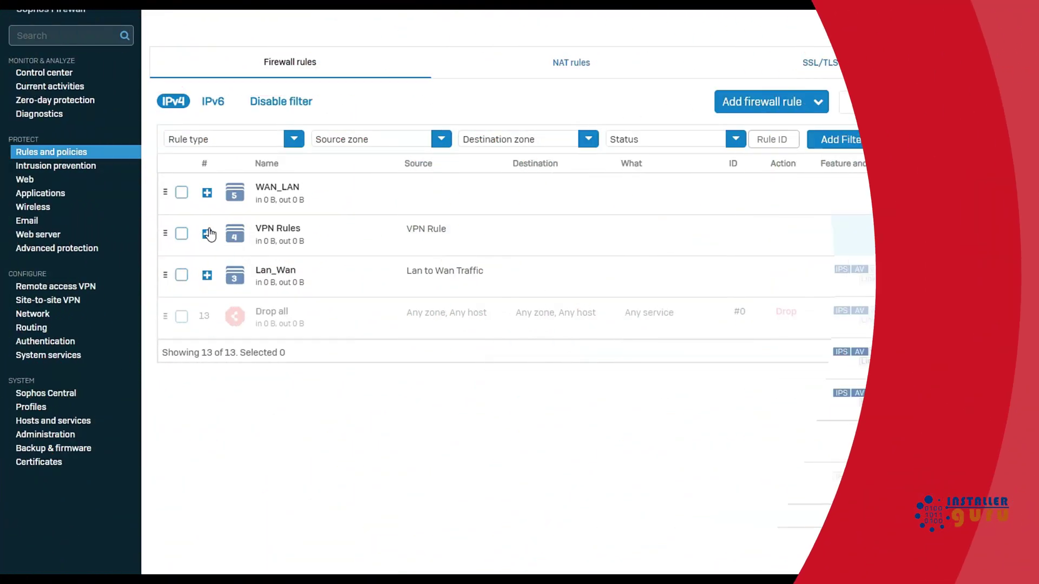
Expand the VPN Rules group to show Lan_VPN beside VPN_LAN and view its feature badges.
{"action": "left_click", "coordinate": [376, 253]}
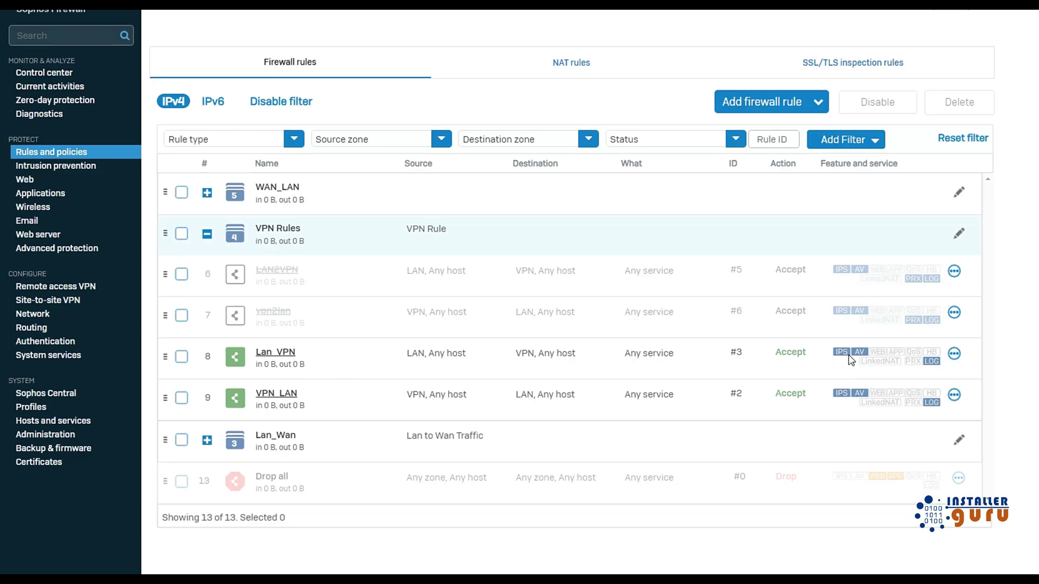
{"action": "mouse_move", "coordinate": [859, 356]}
{"action": "left_click", "coordinate": [82, 287]}
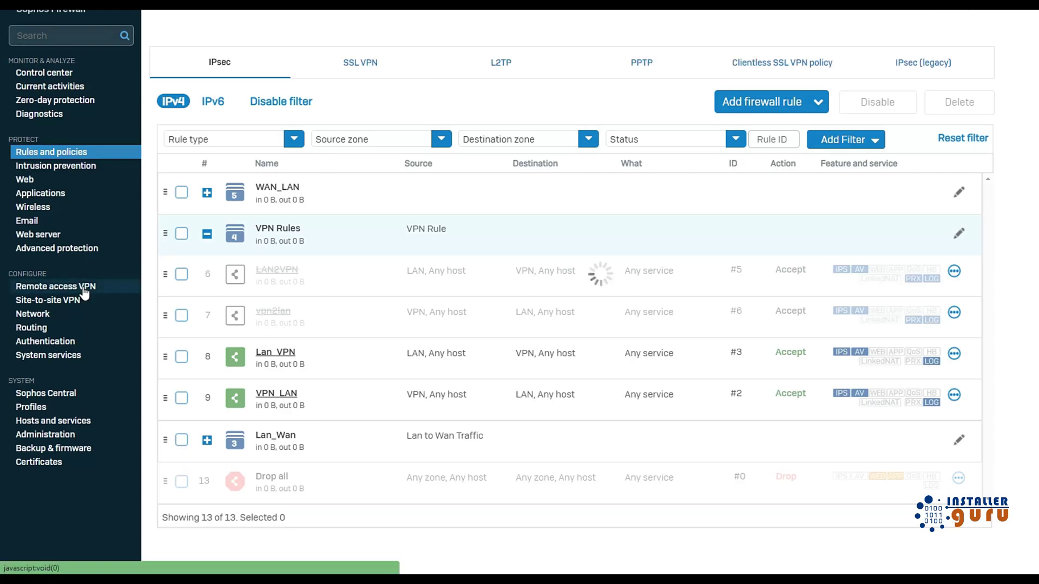
{"action": "left_click", "coordinate": [359, 59]}
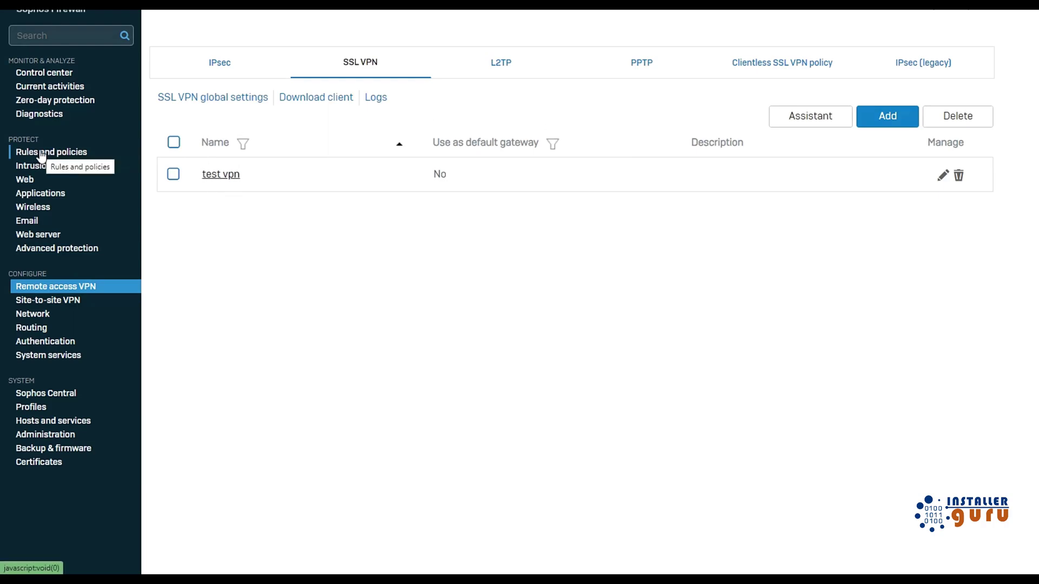
{"action": "left_click", "coordinate": [66, 342]}
{"action": "left_click", "coordinate": [274, 67]}
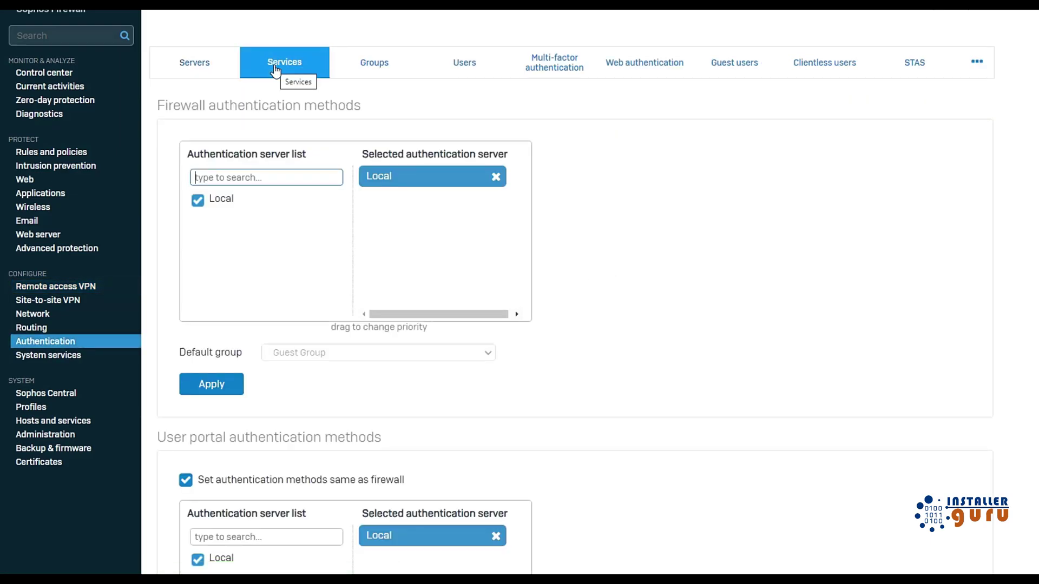
{"action": "scroll", "coordinate": [669, 263], "scroll_direction": "down", "scroll_amount": 10}
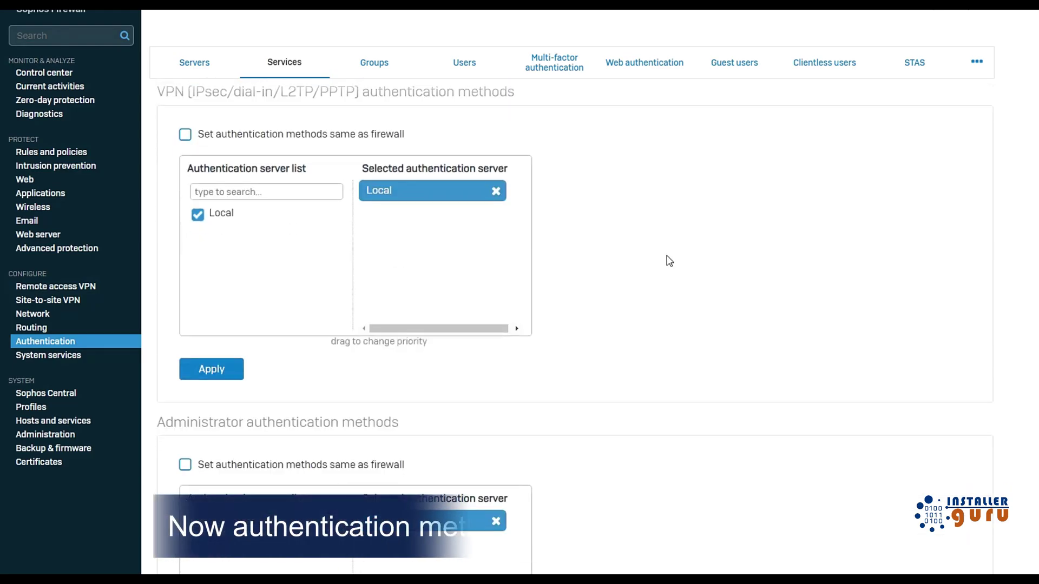
{"action": "scroll", "coordinate": [669, 262], "scroll_direction": "down", "scroll_amount": 10}
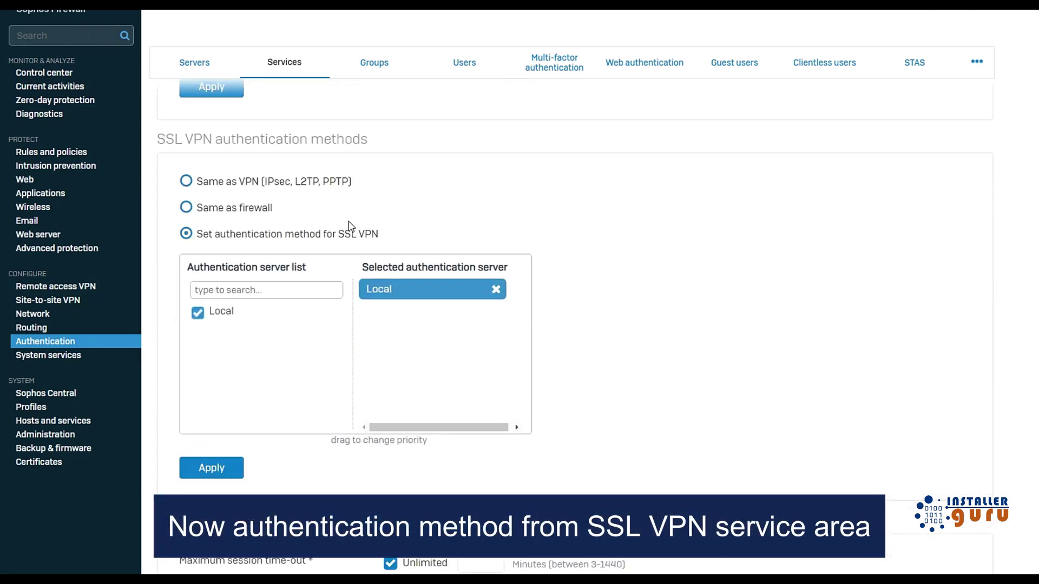
{"action": "left_click_drag", "start_coordinate": [157, 138], "coordinate": [378, 137]}
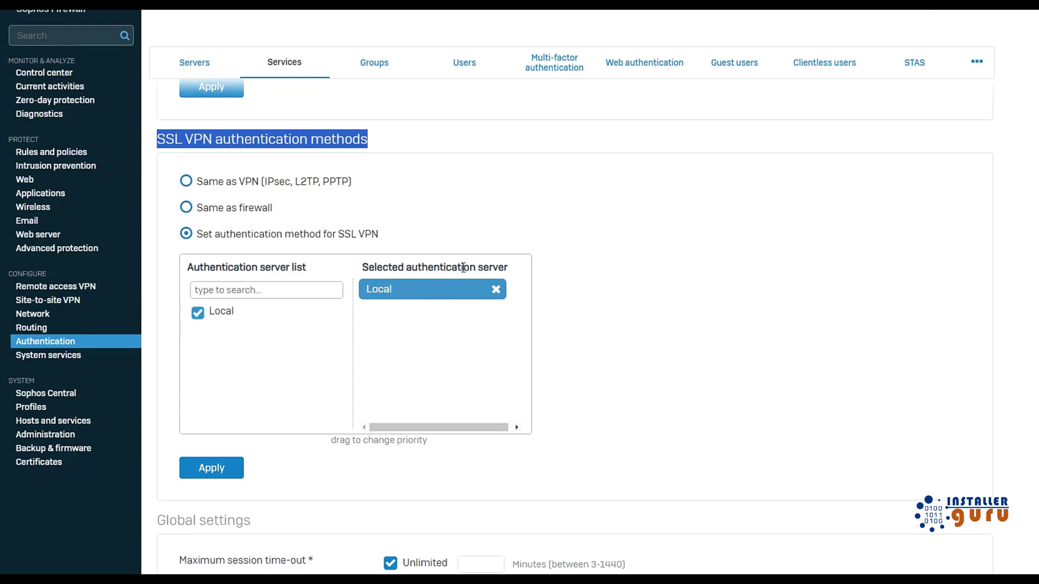
{"action": "left_click_drag", "start_coordinate": [398, 287], "coordinate": [400, 293]}
{"action": "left_click", "coordinate": [348, 260]}
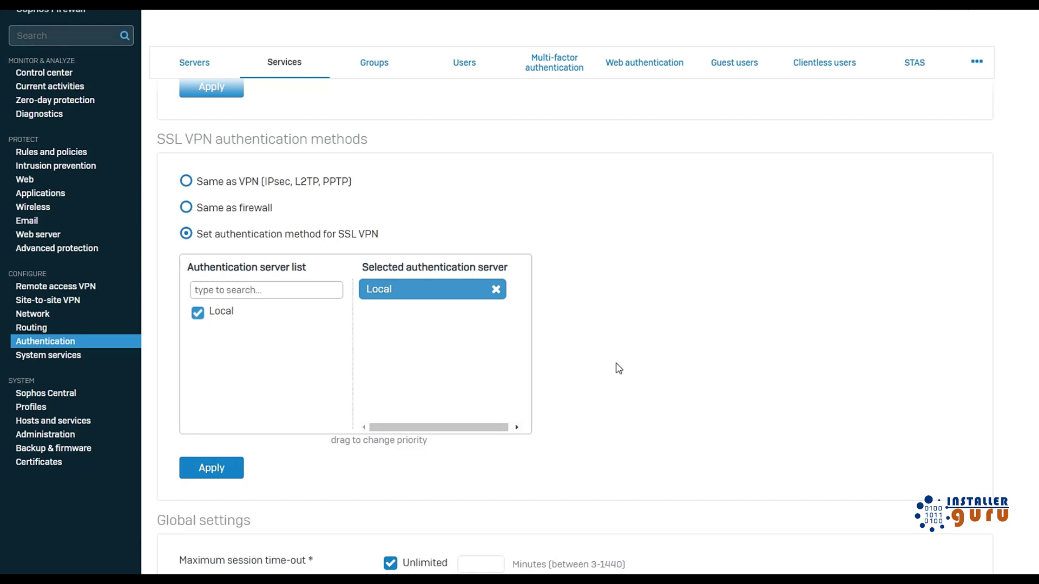
{"action": "left_click", "coordinate": [46, 435]}
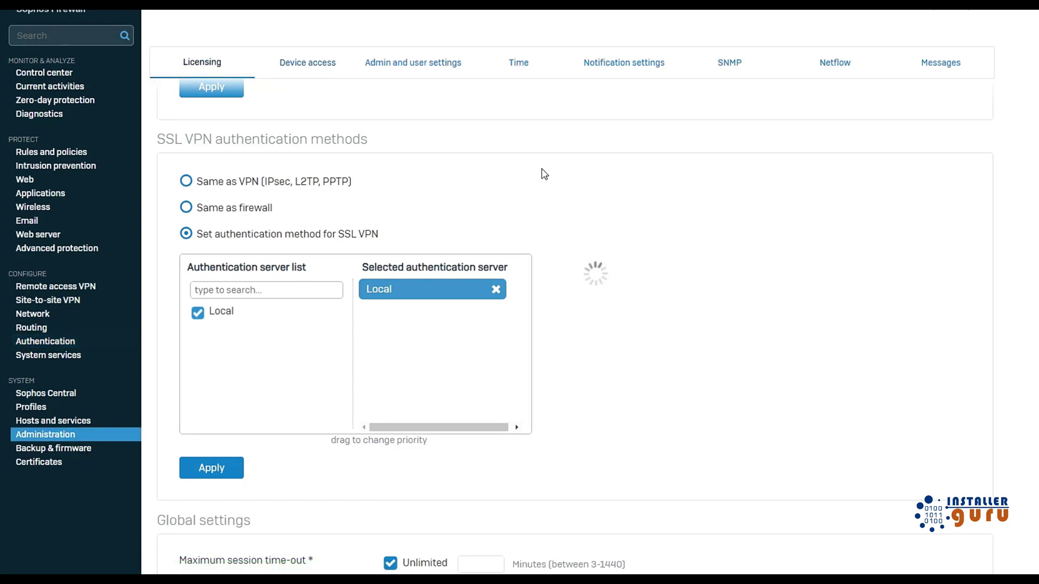
In Administration's Admin and user settings, locate the user portal HTTPS port value 444.
{"action": "left_click", "coordinate": [413, 62]}
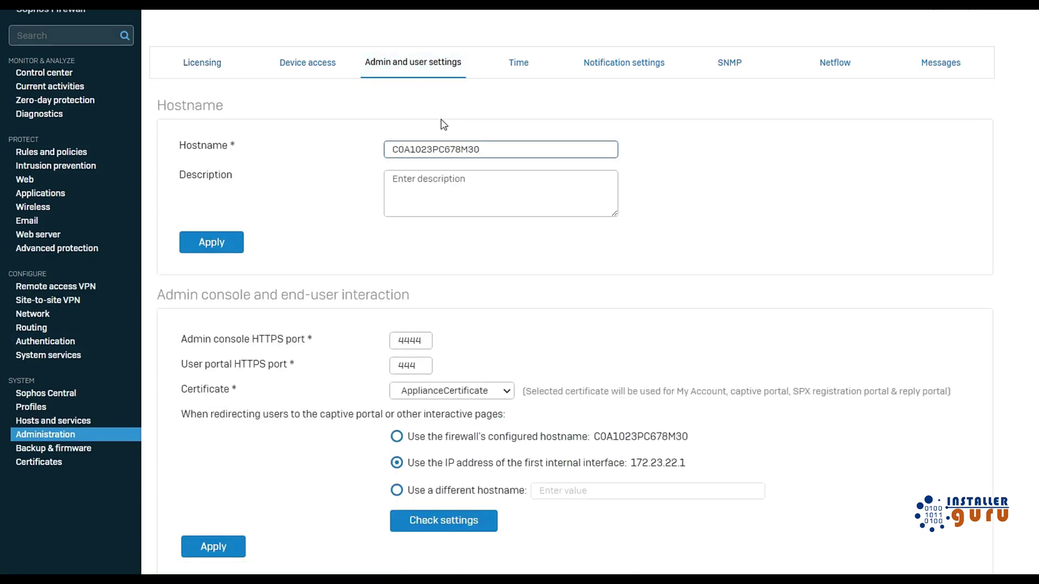
{"action": "scroll", "coordinate": [465, 117], "scroll_direction": "down", "scroll_amount": 3}
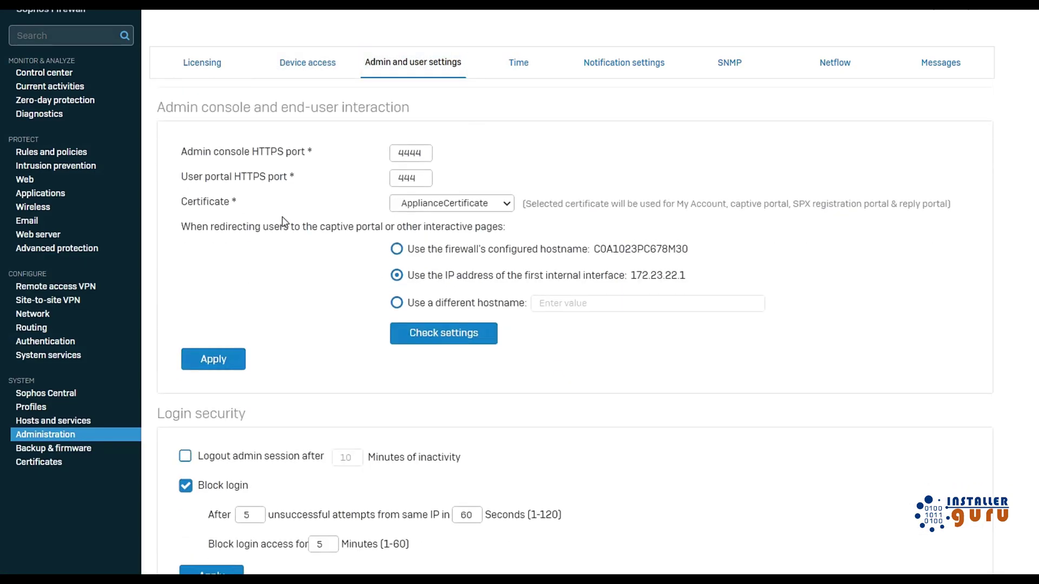
{"action": "left_click_drag", "start_coordinate": [185, 180], "coordinate": [293, 185]}
{"action": "left_click_drag", "start_coordinate": [425, 178], "coordinate": [394, 178]}
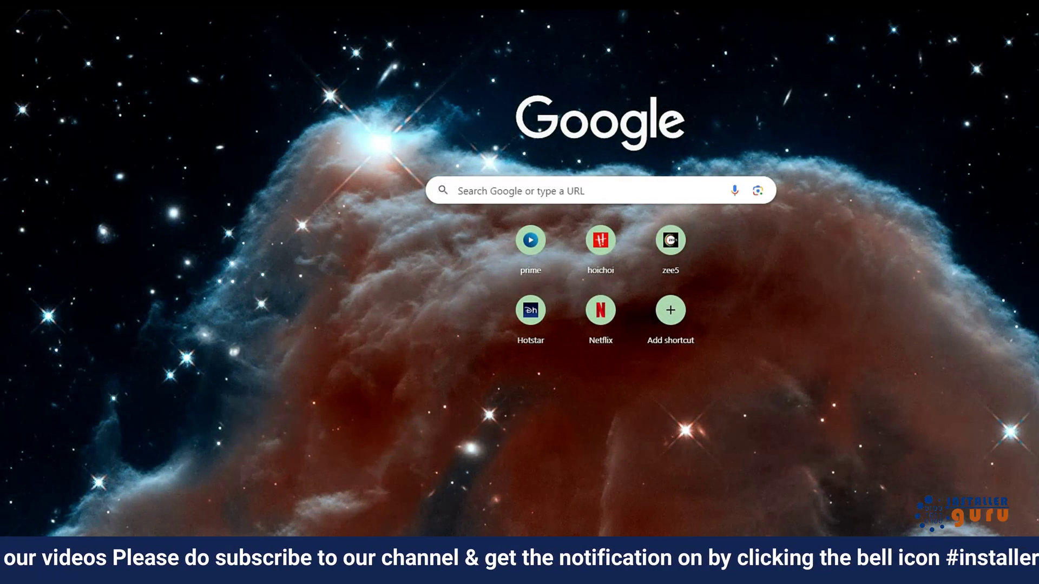
{"action": "type", "text": "172.23.22.1:4444"}
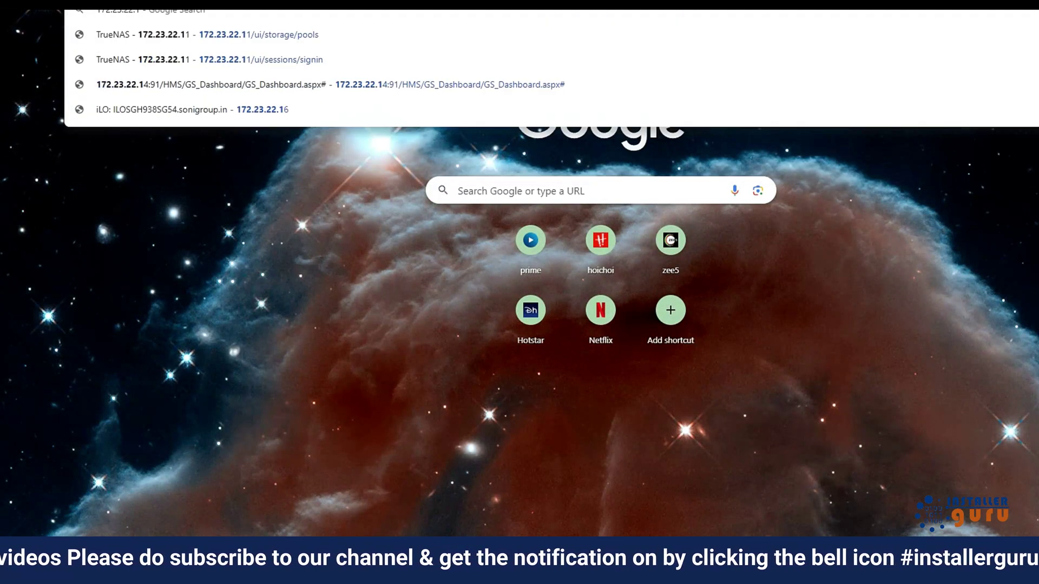
{"action": "key", "text": "Return"}
{"action": "type", "text": "https://"}
{"action": "key", "text": "Return"}
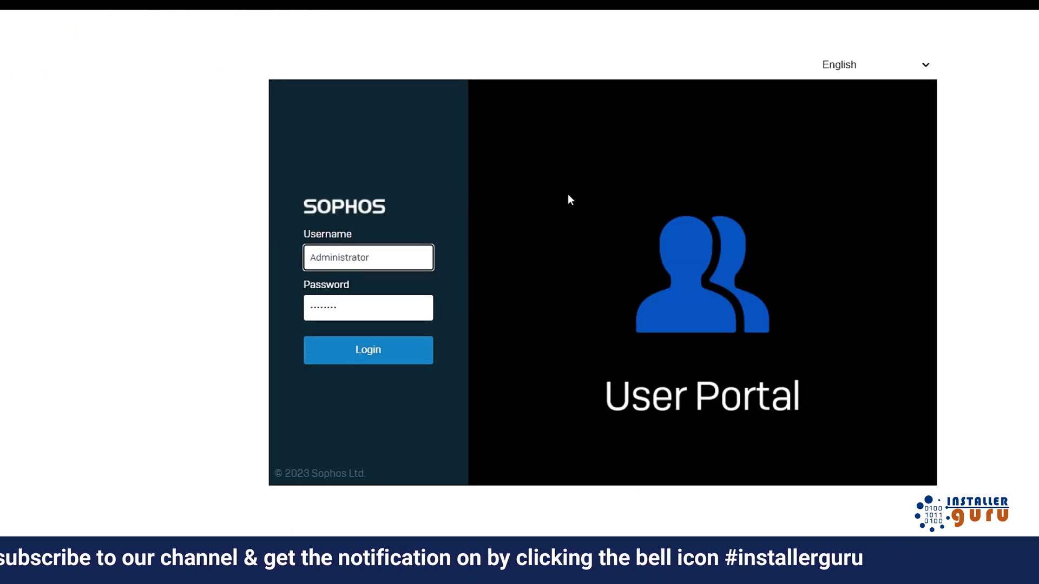
Sign in as the VPN user and download the SSL VPN configuration for Windows, macOS, Linux.
{"action": "left_click_drag", "start_coordinate": [394, 262], "coordinate": [257, 267]}
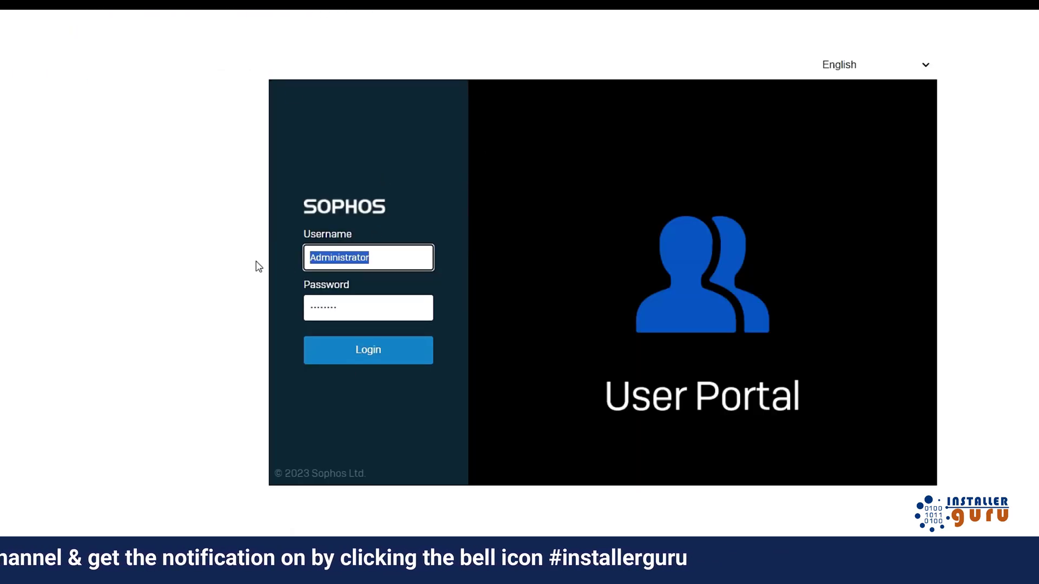
{"action": "type", "text": "sudip"}
{"action": "key", "text": "Tab"}
{"action": "key", "text": "BackSpace"}
{"action": "type", "text": "**********"}
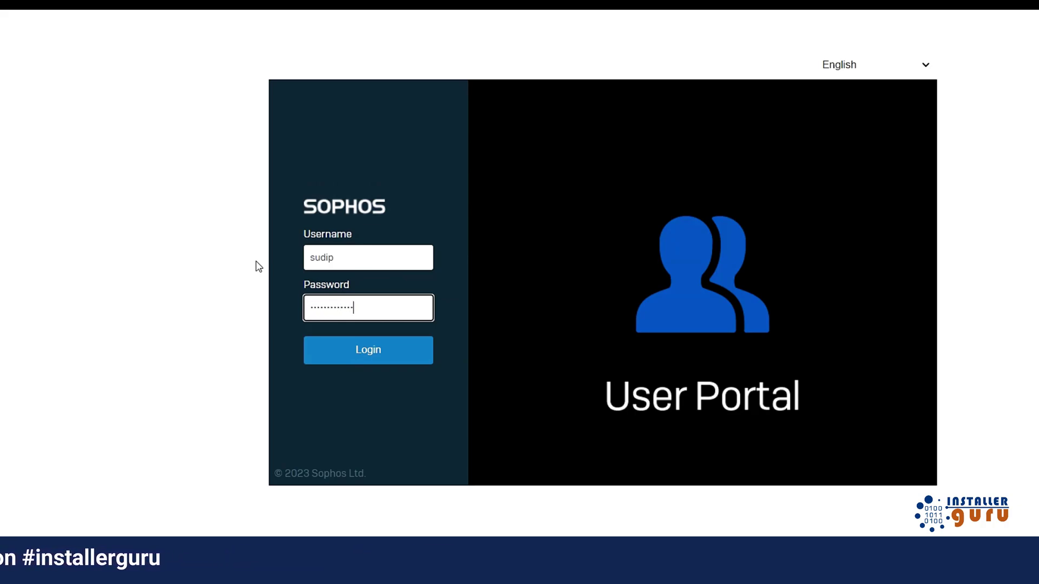
{"action": "key", "text": "Return"}
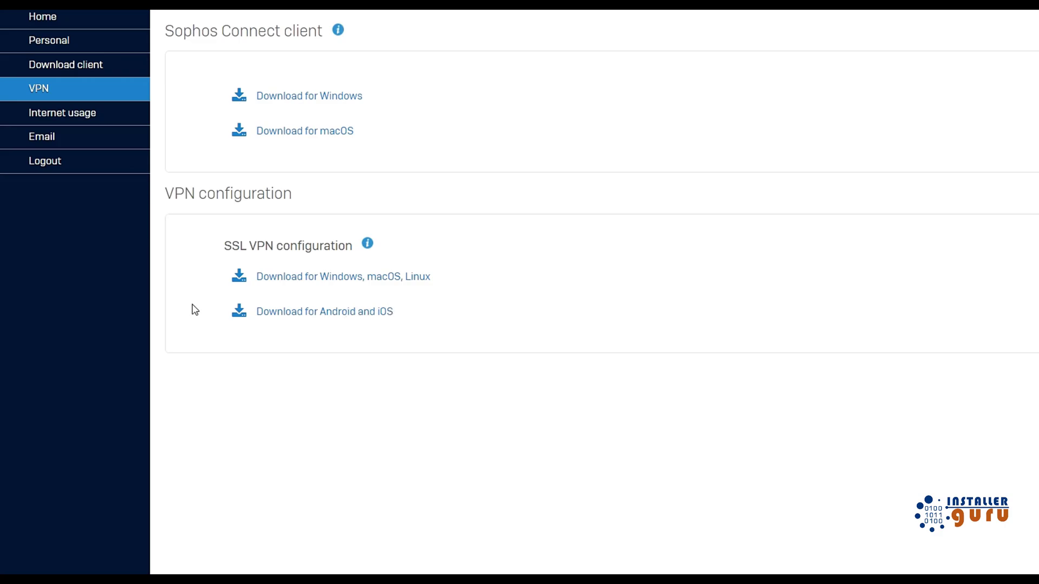
{"action": "left_click", "coordinate": [303, 281]}
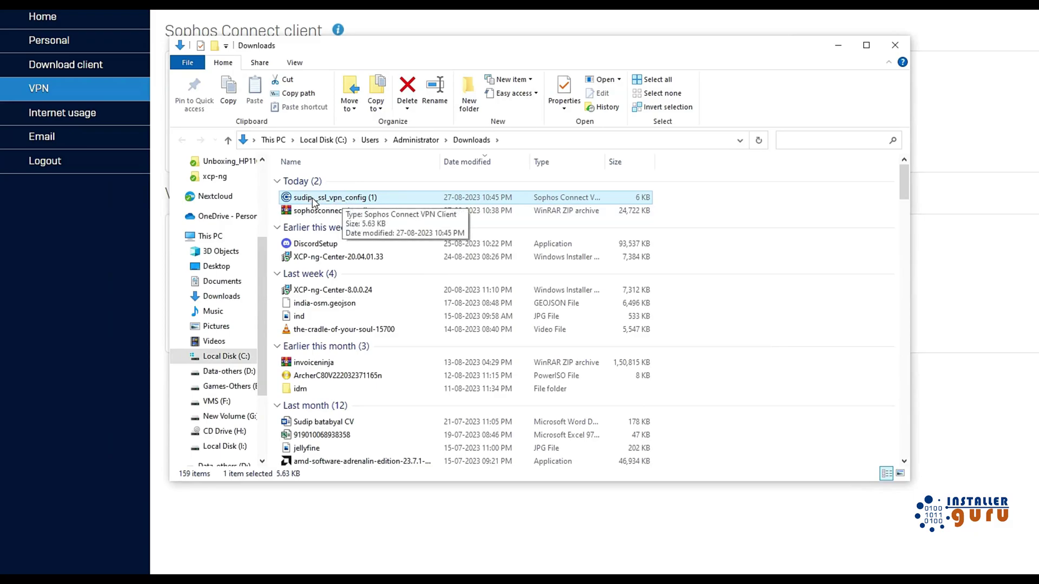
Open the downloaded SSL VPN config in Notepad++ and look through its certificate text.
{"action": "right_click", "coordinate": [343, 200]}
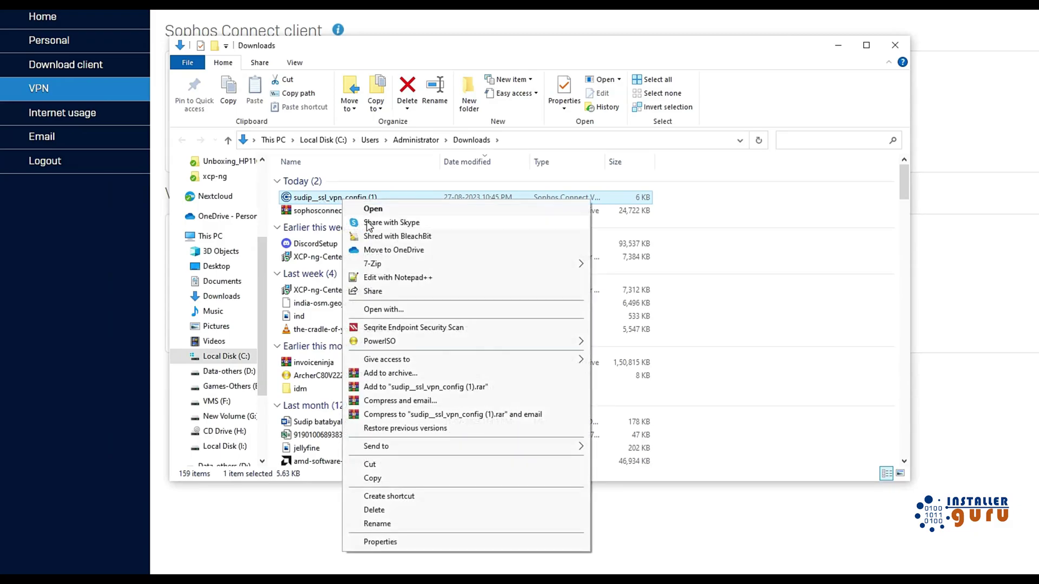
{"action": "left_click", "coordinate": [382, 278]}
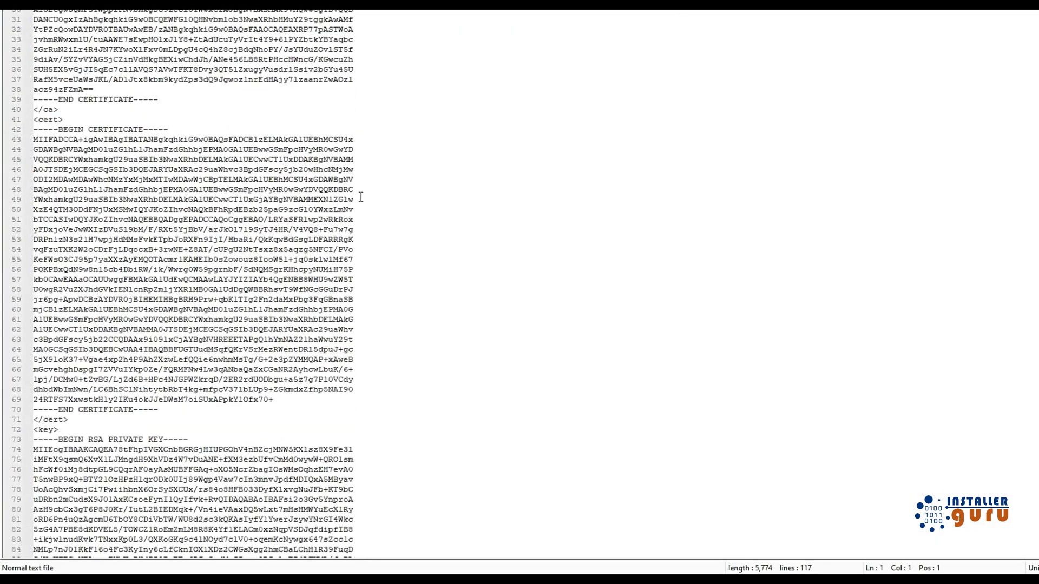
{"action": "scroll", "coordinate": [361, 197], "scroll_direction": "down", "scroll_amount": 10}
{"action": "scroll", "coordinate": [357, 202], "scroll_direction": "up", "scroll_amount": 10}
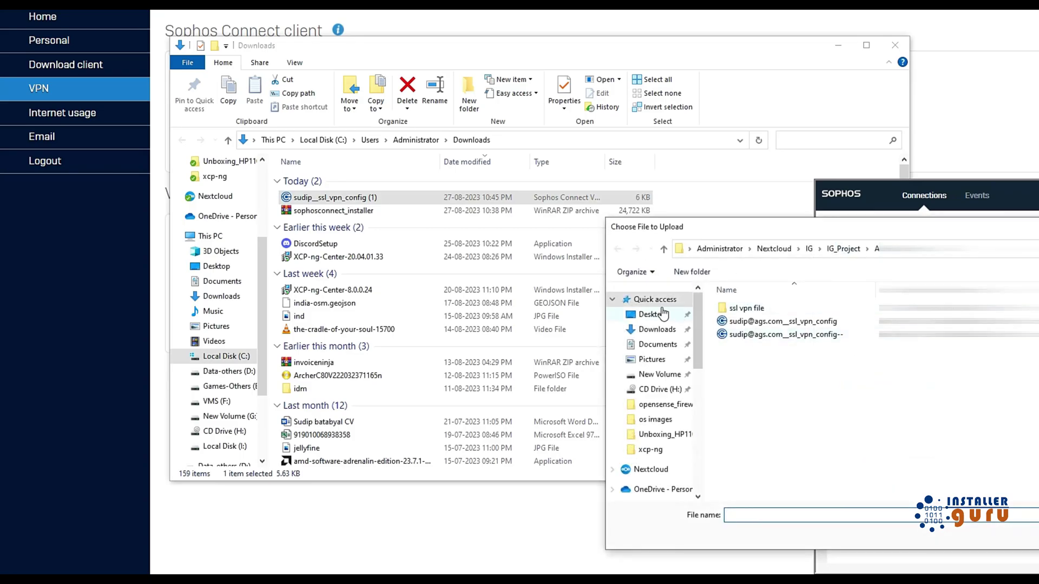
Import the ssl_vpn_config file from Downloads into Sophos Connect, then close the Explorer window.
{"action": "left_click", "coordinate": [657, 330]}
{"action": "left_click", "coordinate": [752, 346]}
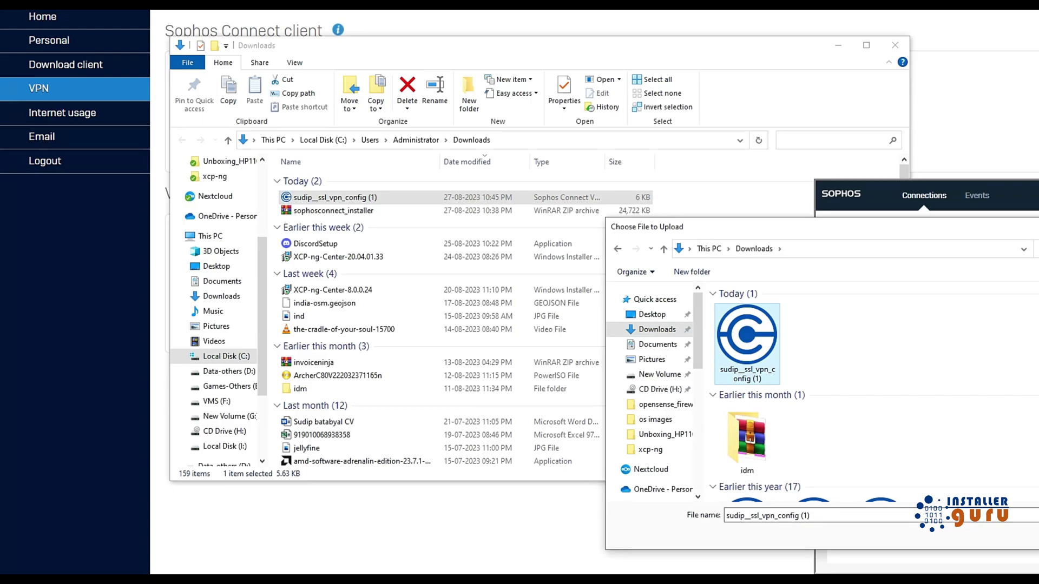
{"action": "key", "text": "Return"}
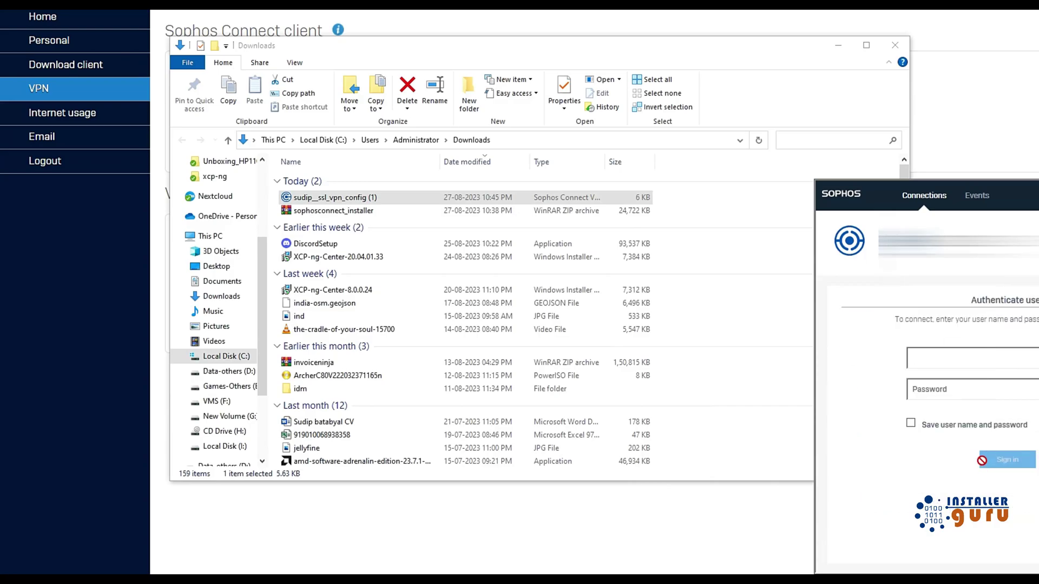
{"action": "left_click", "coordinate": [895, 45]}
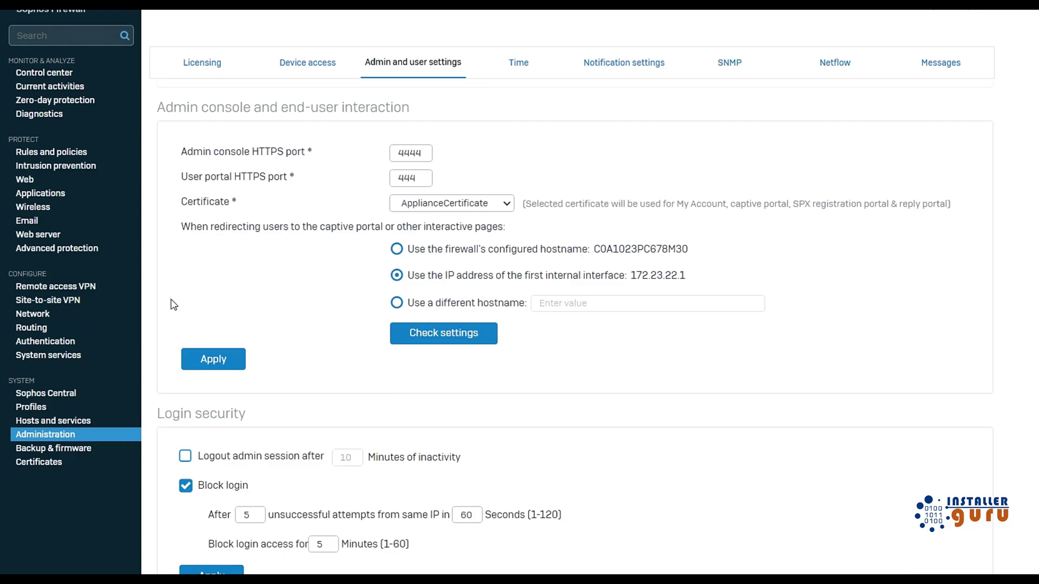
Show the Device access page to check which zones may reach SSL VPN and the User Portal.
{"action": "left_click", "coordinate": [306, 69]}
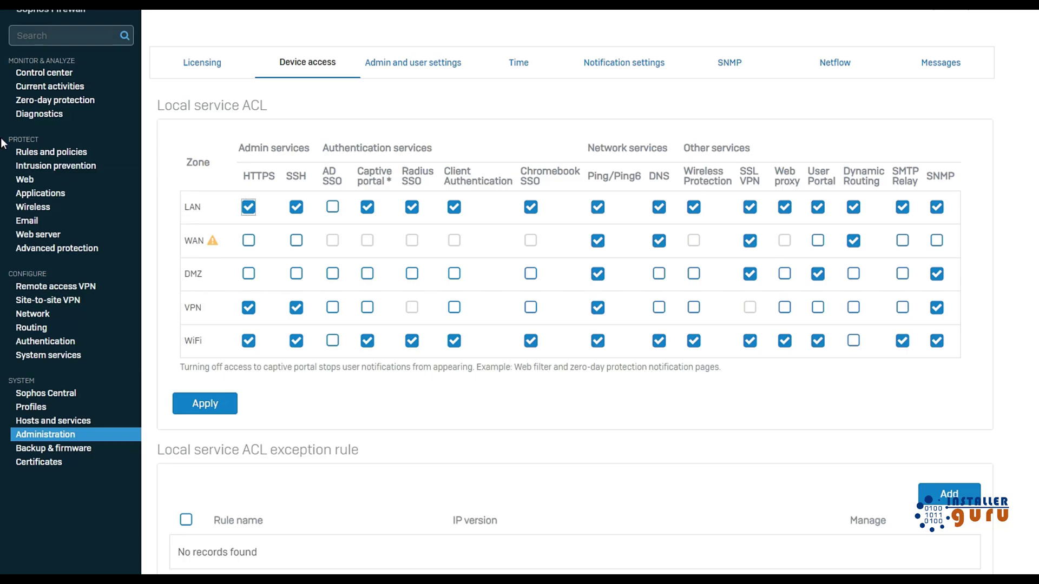
Open the Lan_VPN rule under VPN Rules in Rules and policies for review.
{"action": "left_click", "coordinate": [68, 157]}
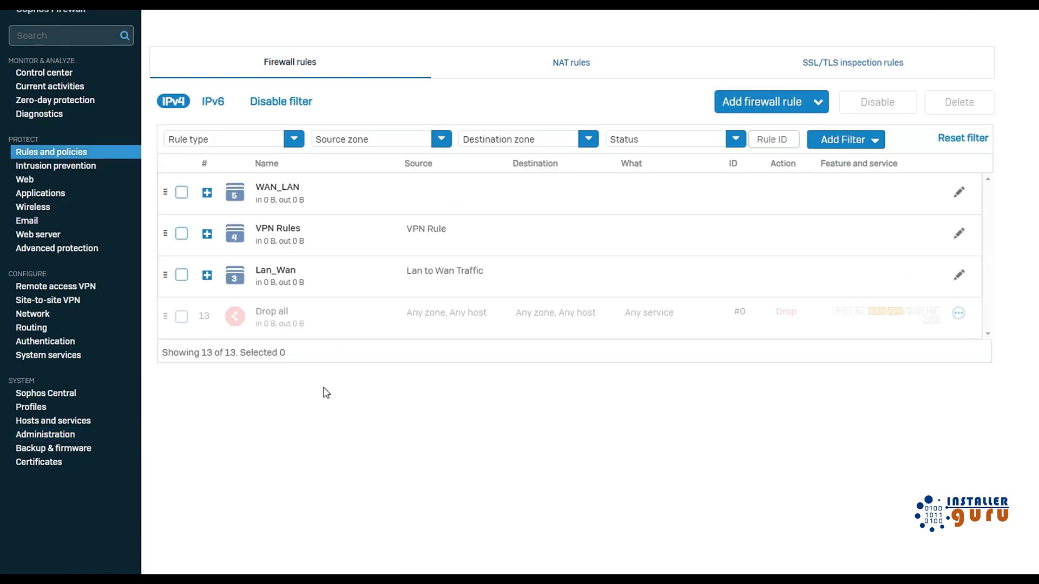
{"action": "left_click", "coordinate": [207, 233]}
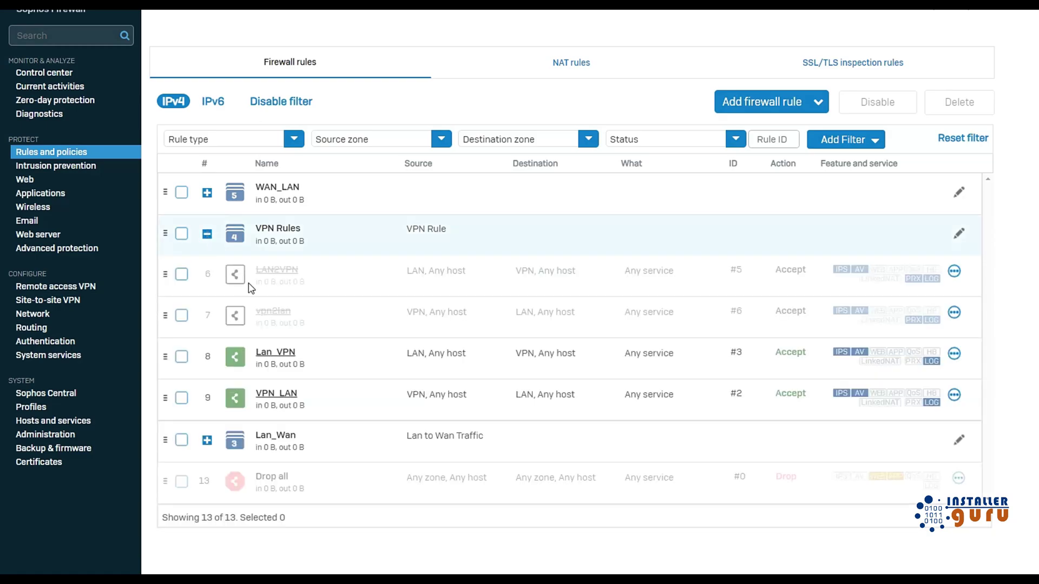
{"action": "left_click", "coordinate": [280, 353]}
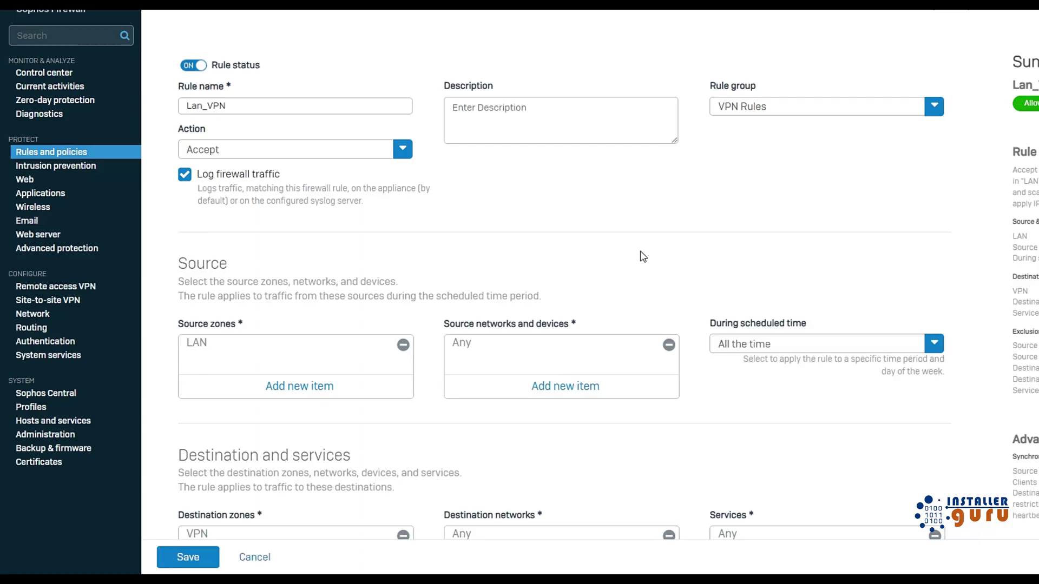
Go to Remote access VPN and show its SSL VPN settings.
{"action": "left_click", "coordinate": [53, 301]}
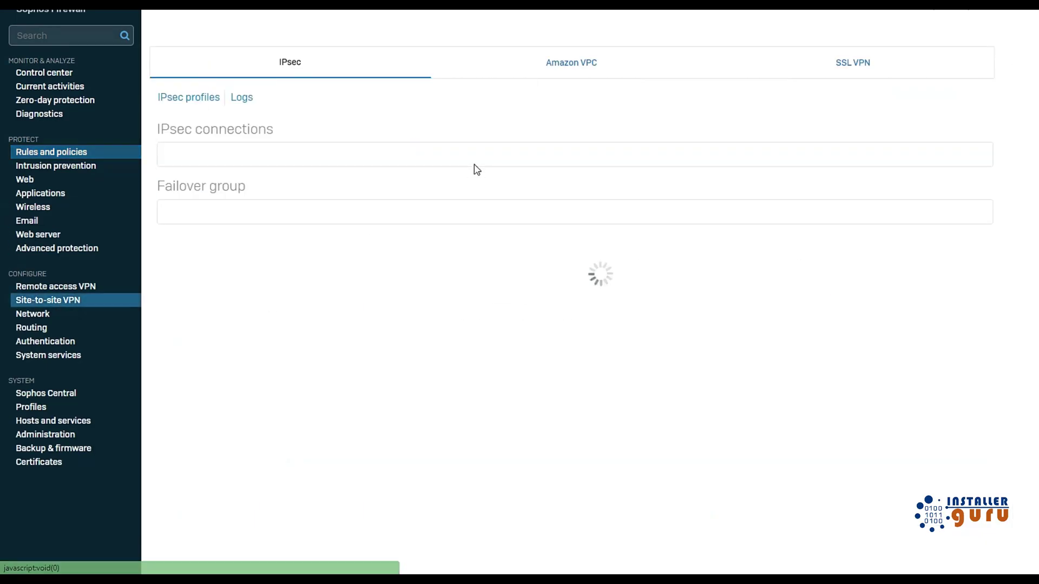
{"action": "left_click", "coordinate": [67, 289]}
{"action": "left_click", "coordinate": [378, 70]}
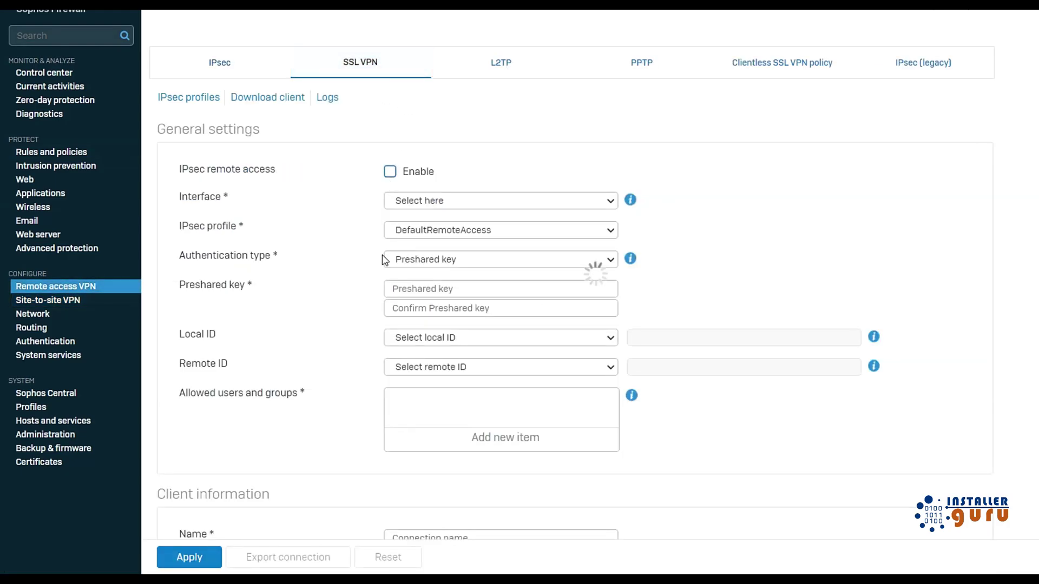